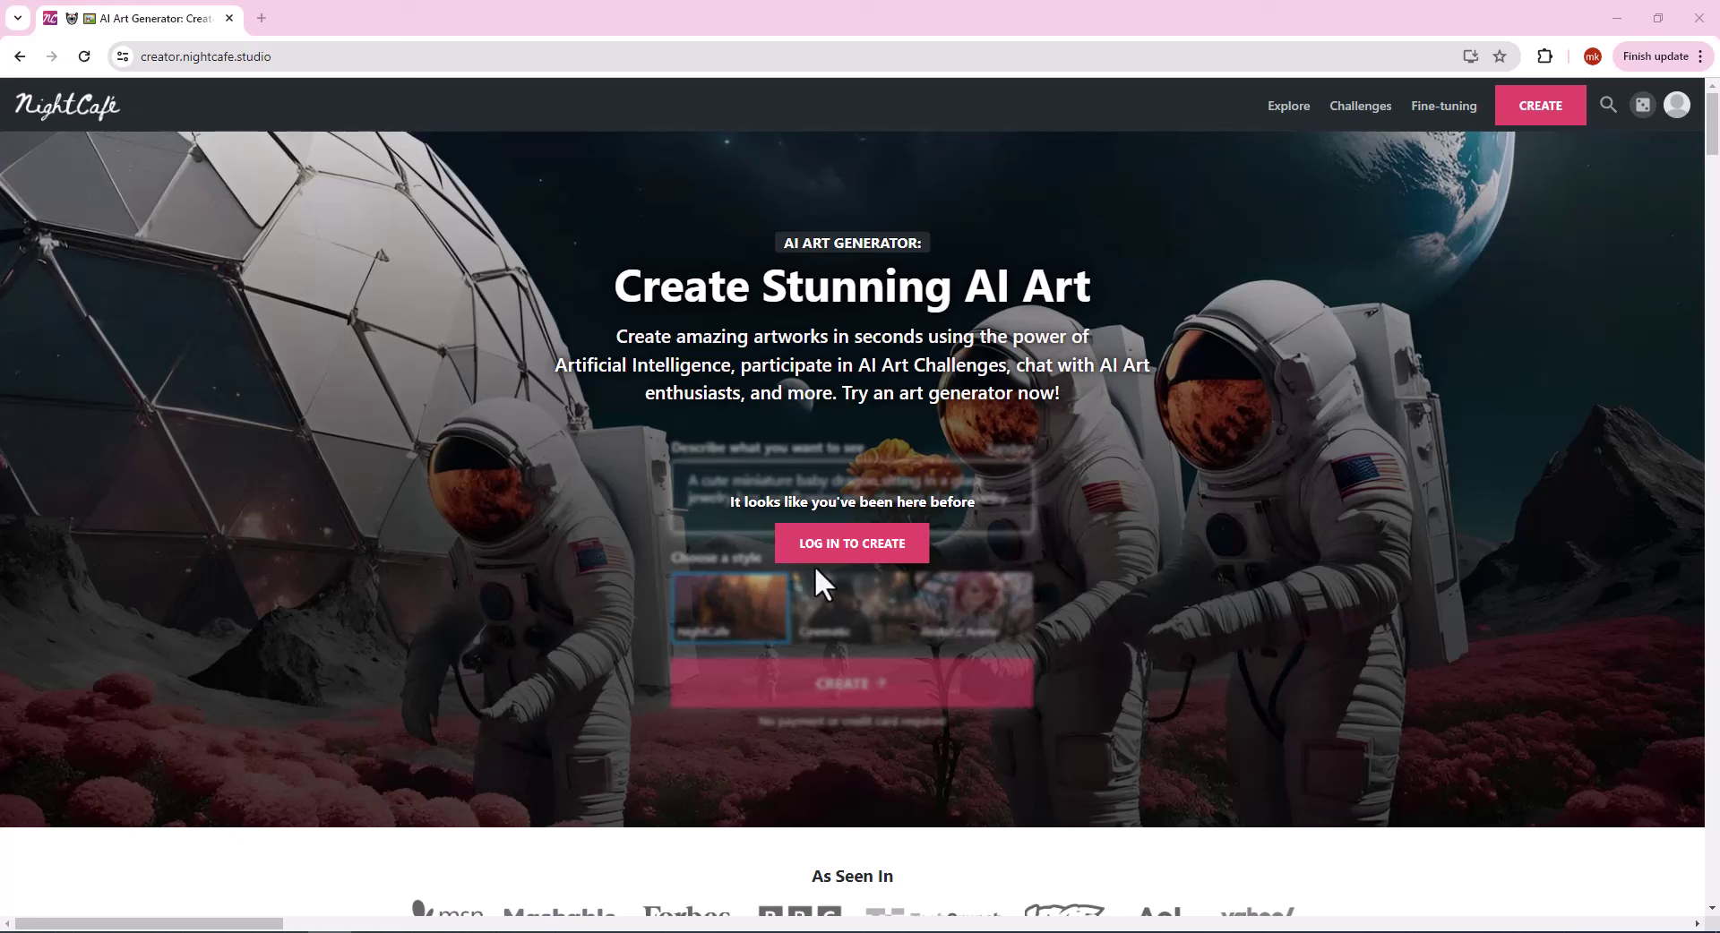
# Go to the creation studio and log in with the previously used Google account.
pyautogui.click(1539, 135)
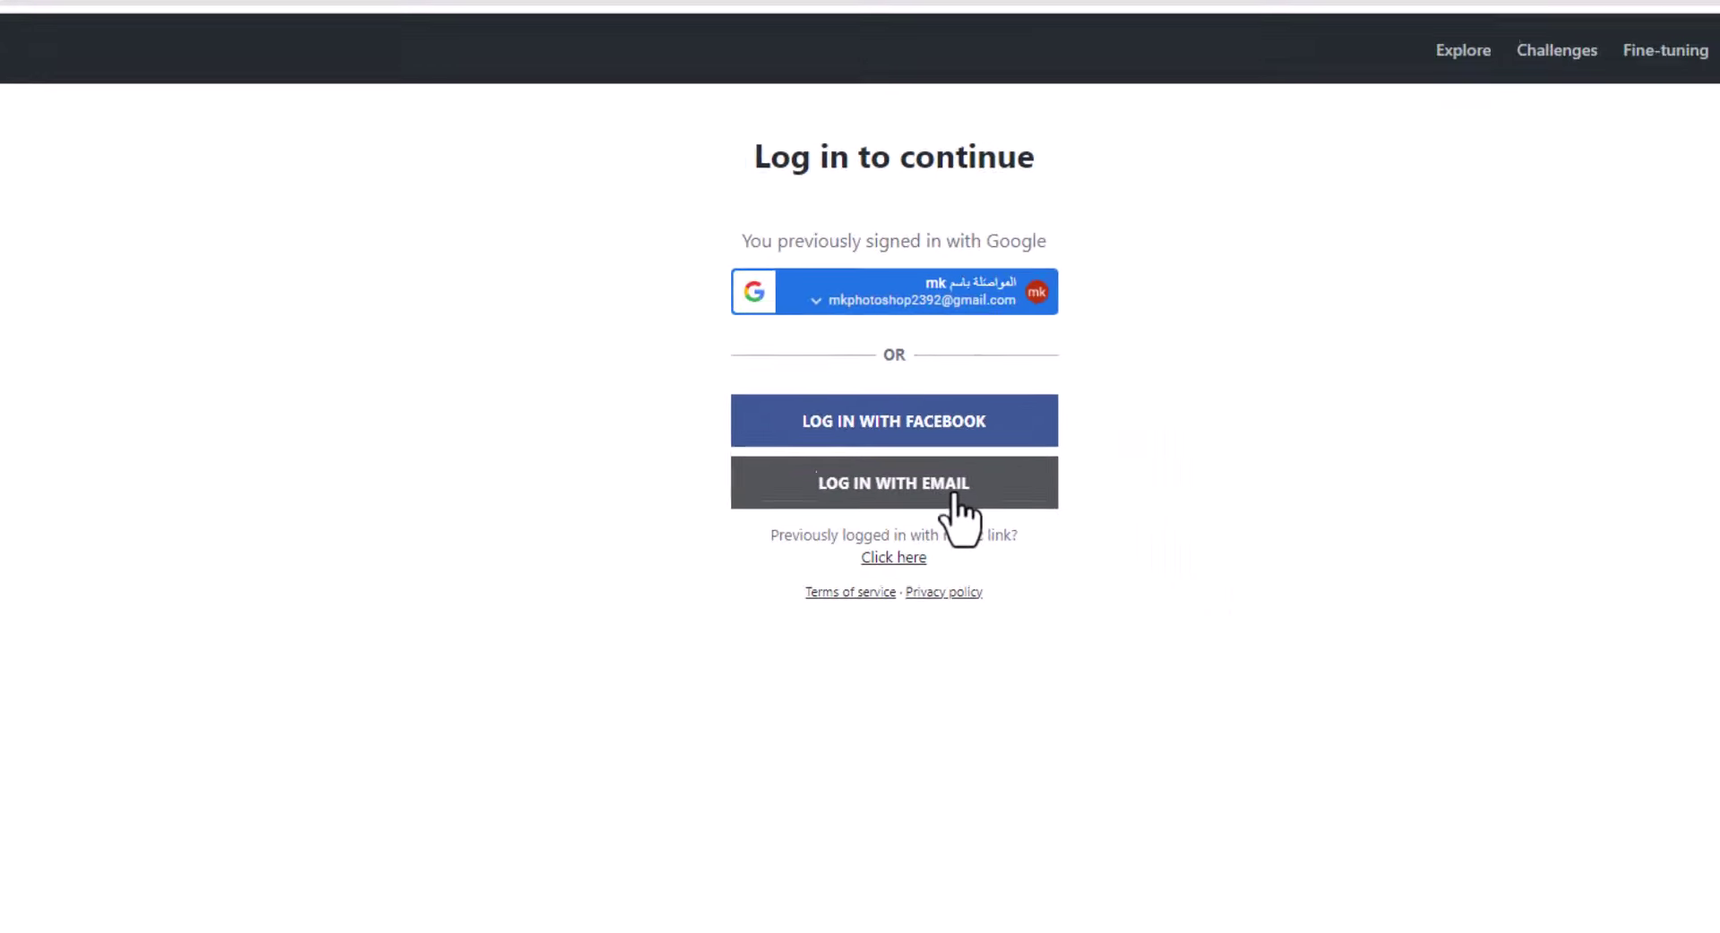
pyautogui.click(824, 299)
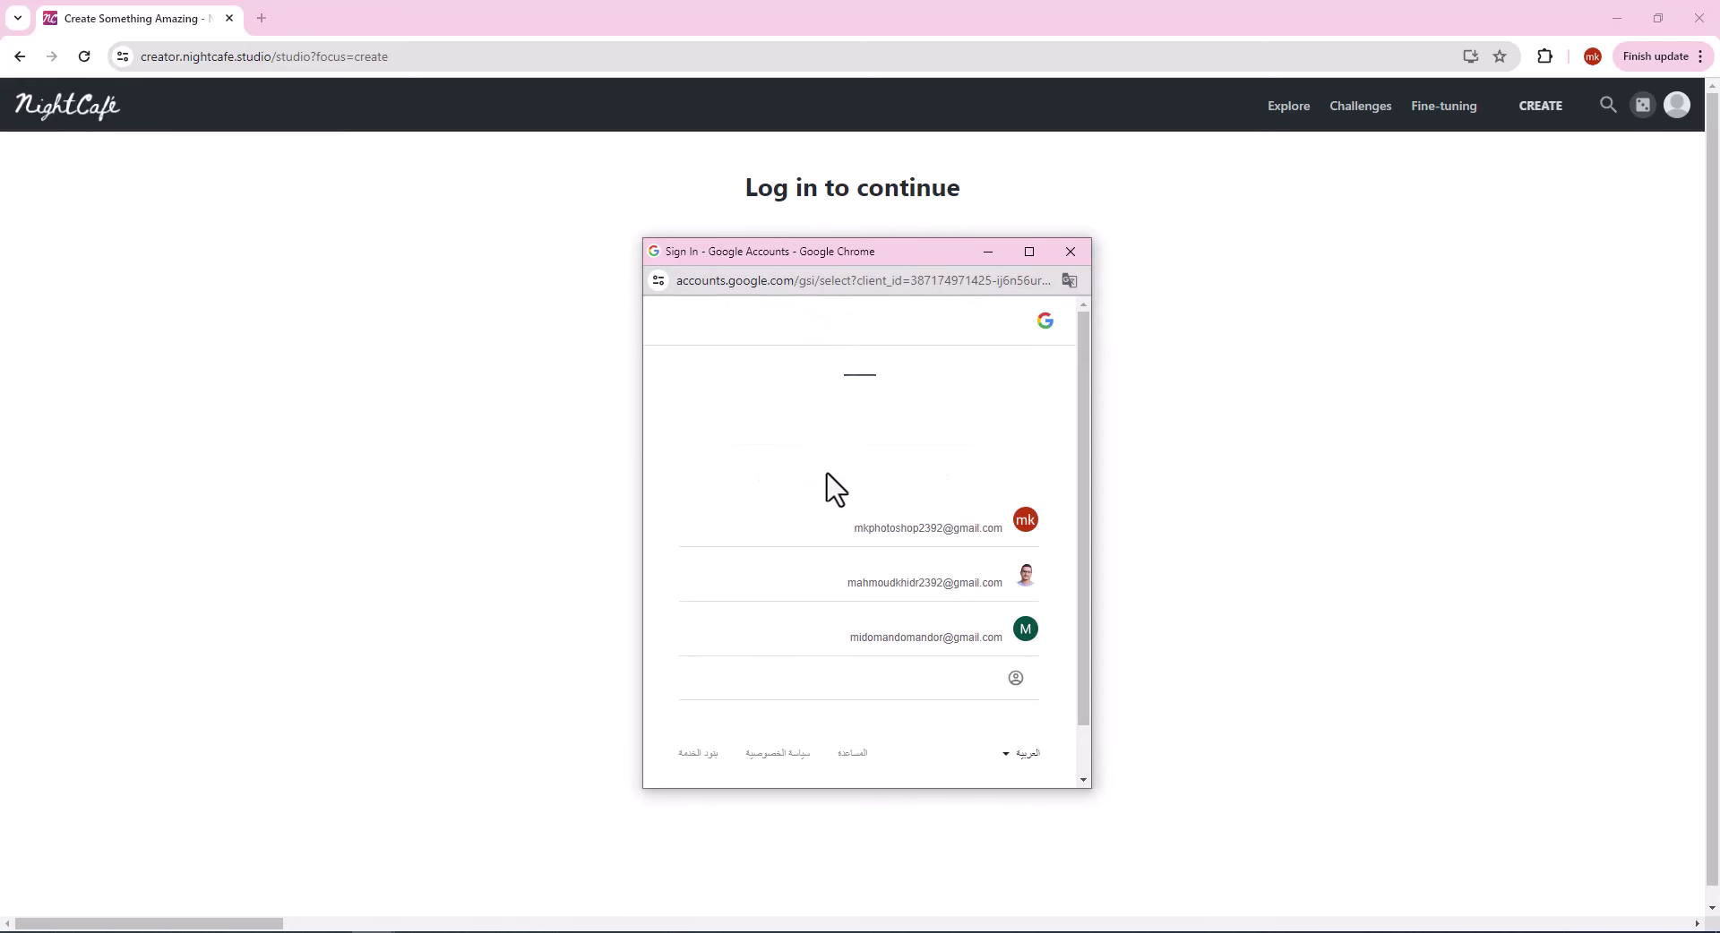
pyautogui.click(920, 542)
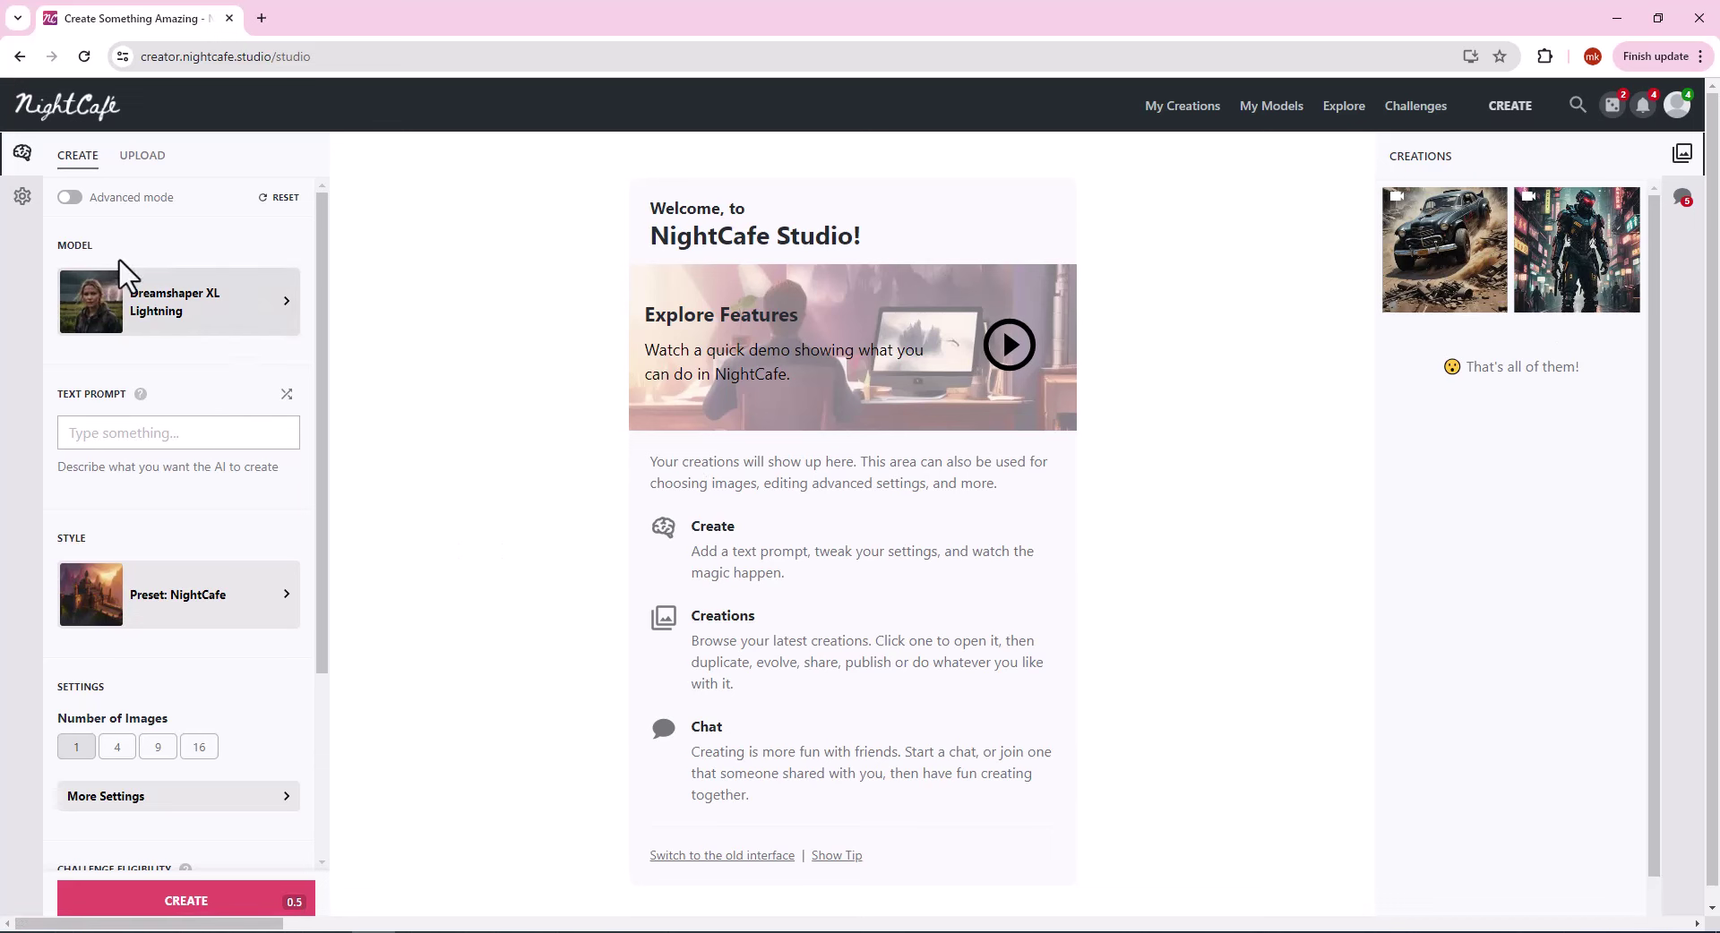
# Turn on Advanced mode for the image creation settings.
pyautogui.scroll(-3, 191, 593)
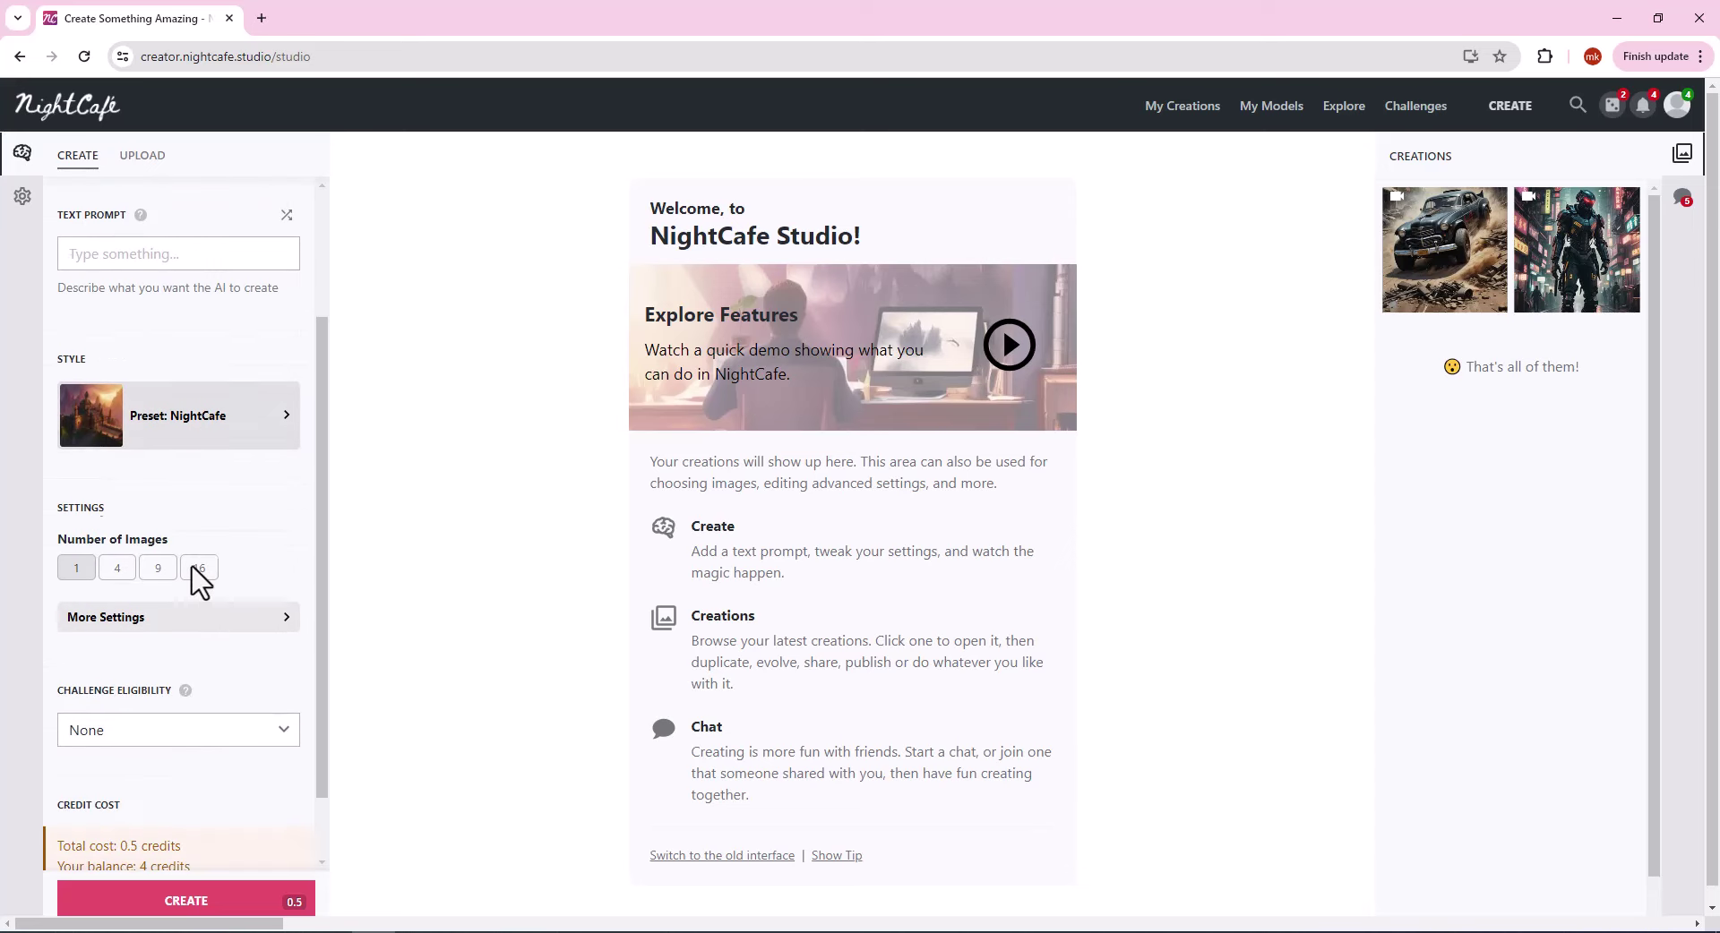
pyautogui.scroll(1, 192, 692)
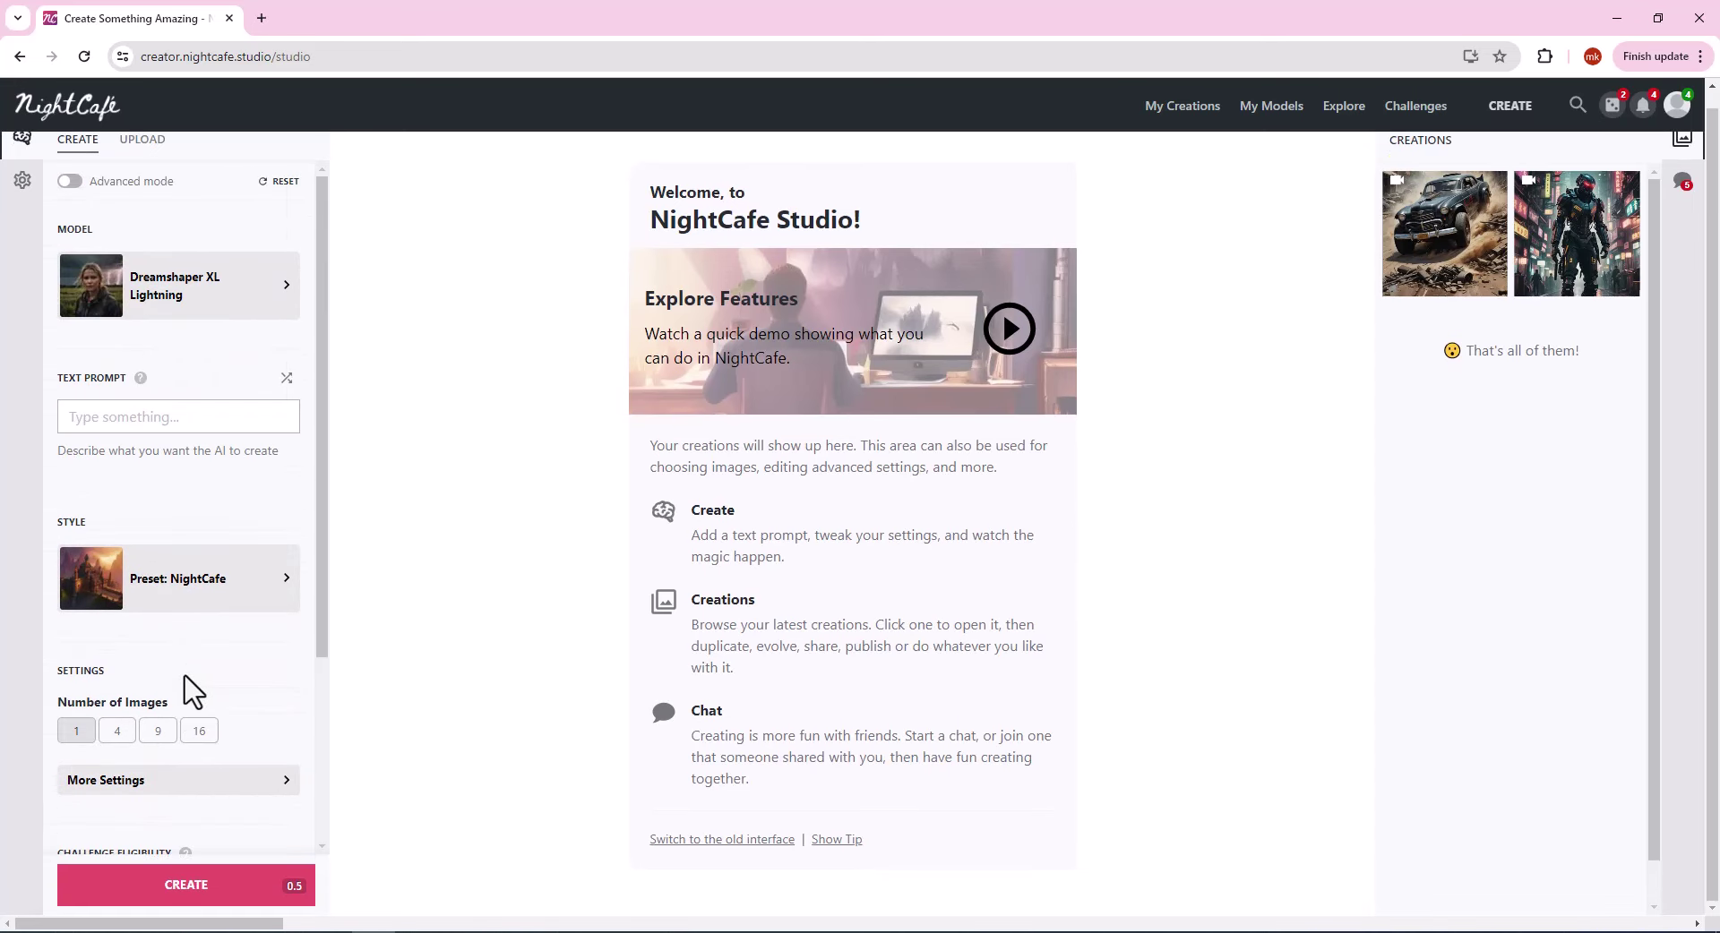
pyautogui.scroll(1, 9, 685)
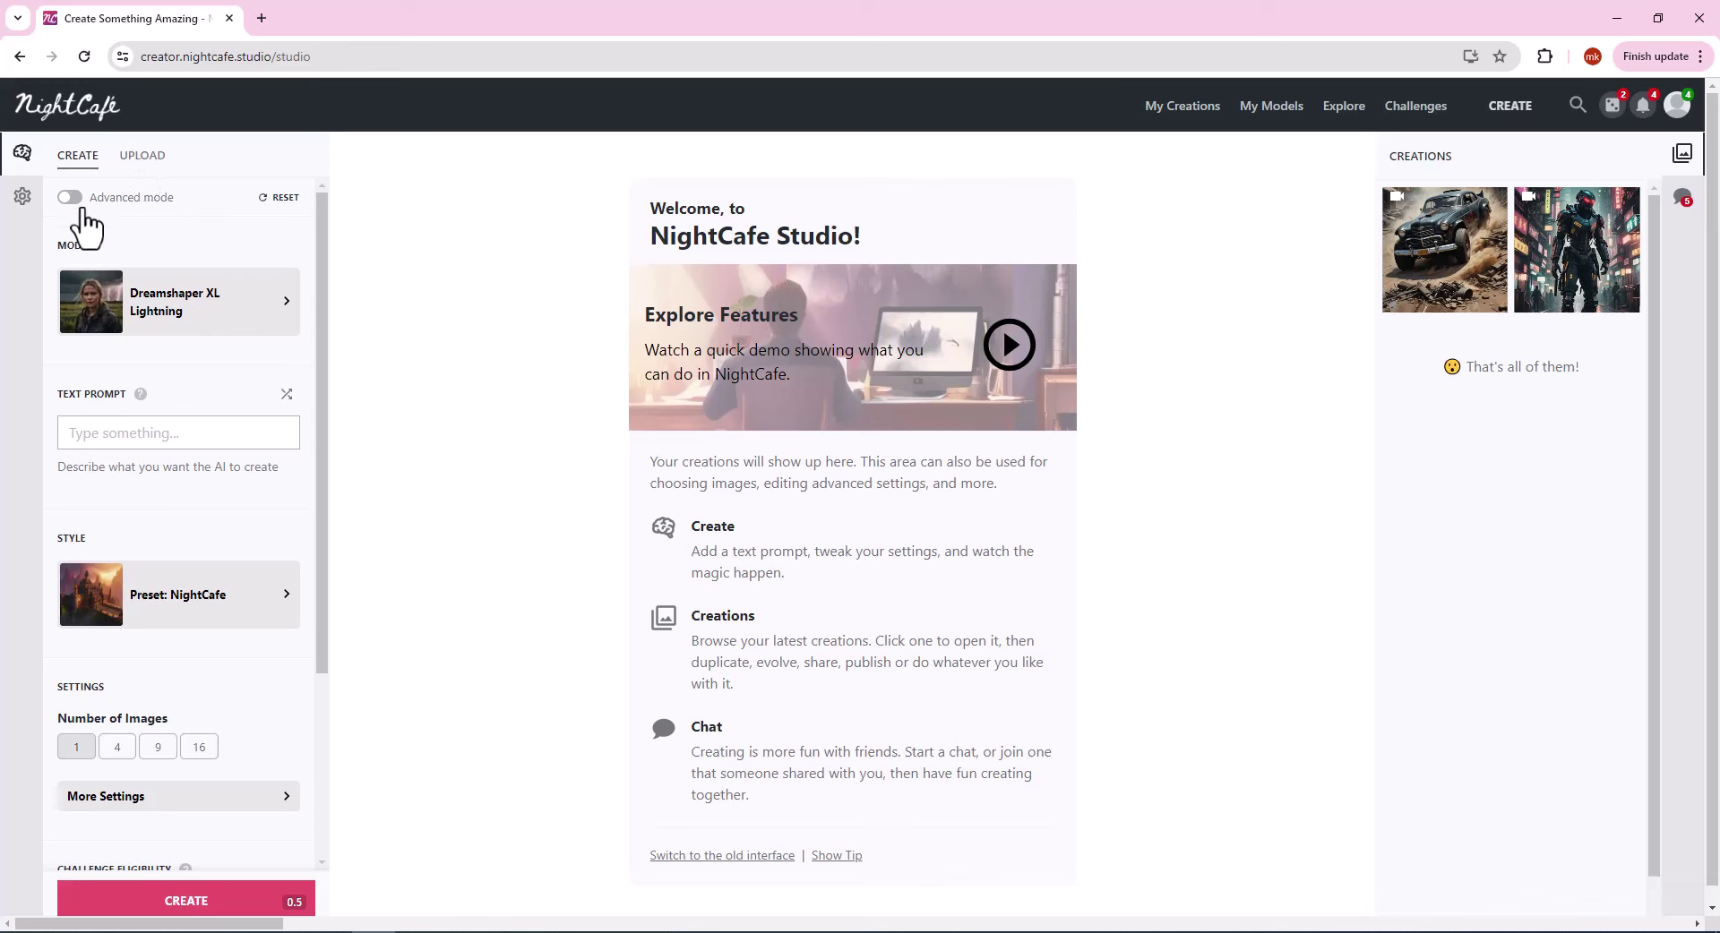
pyautogui.scroll(-1, 161, 583)
pyautogui.scroll(1, 174, 627)
pyautogui.click(70, 198)
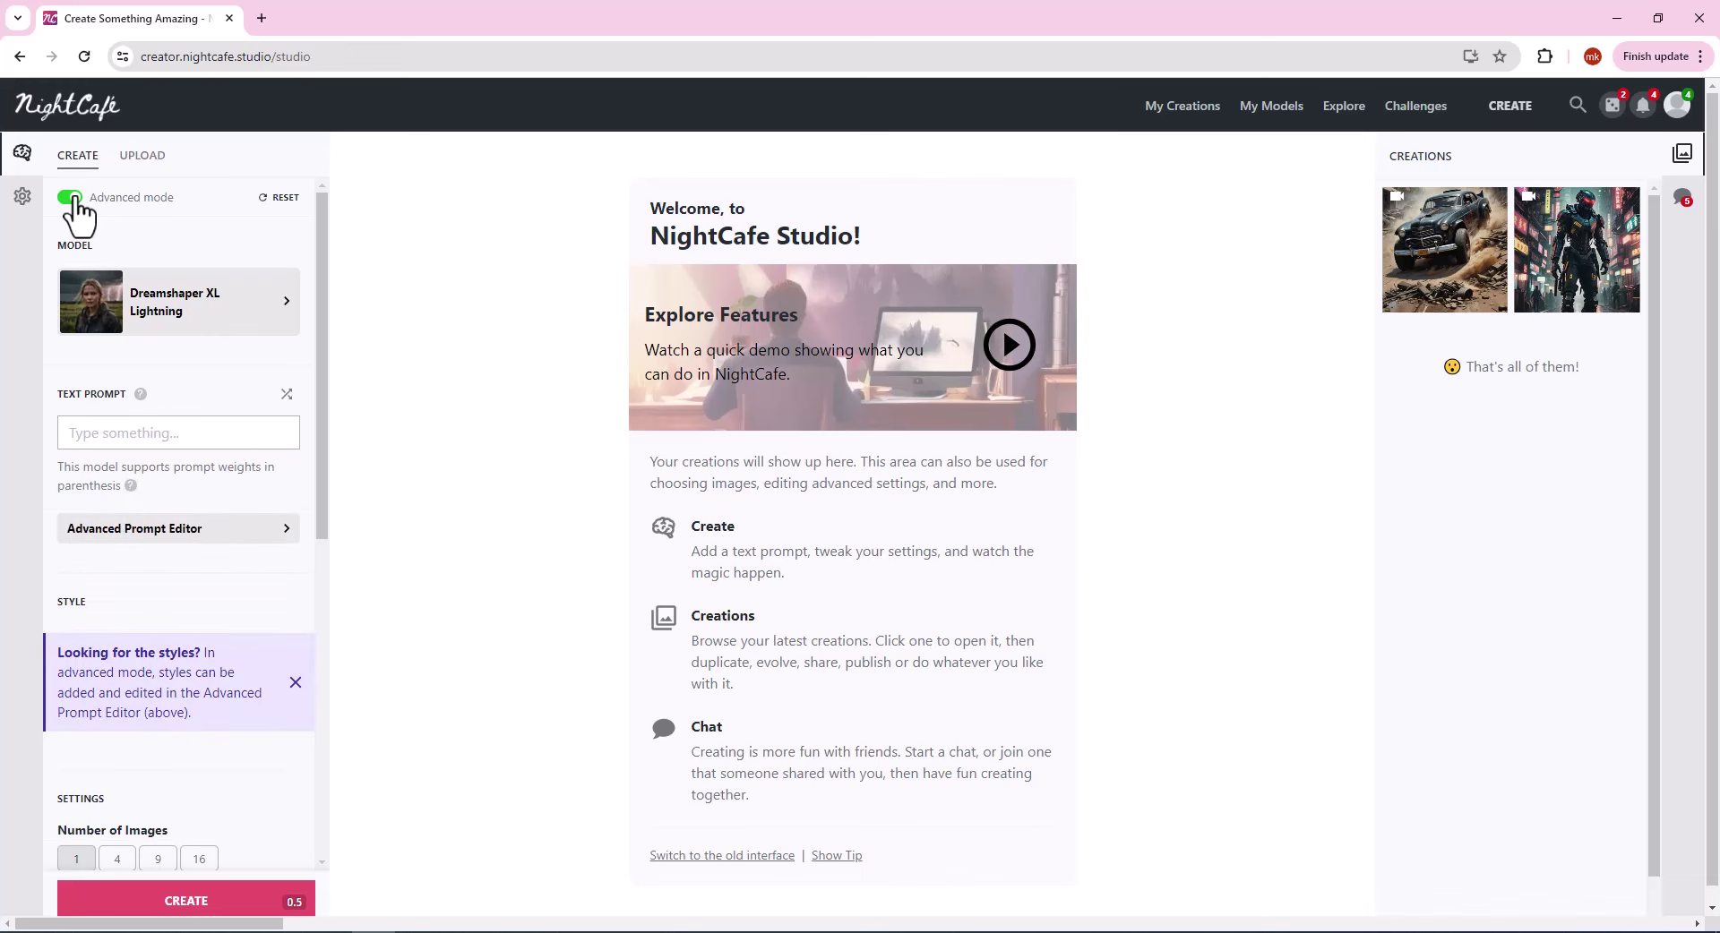
# Look through the advanced creation options and the models available for generating images.
pyautogui.scroll(-3, 130, 688)
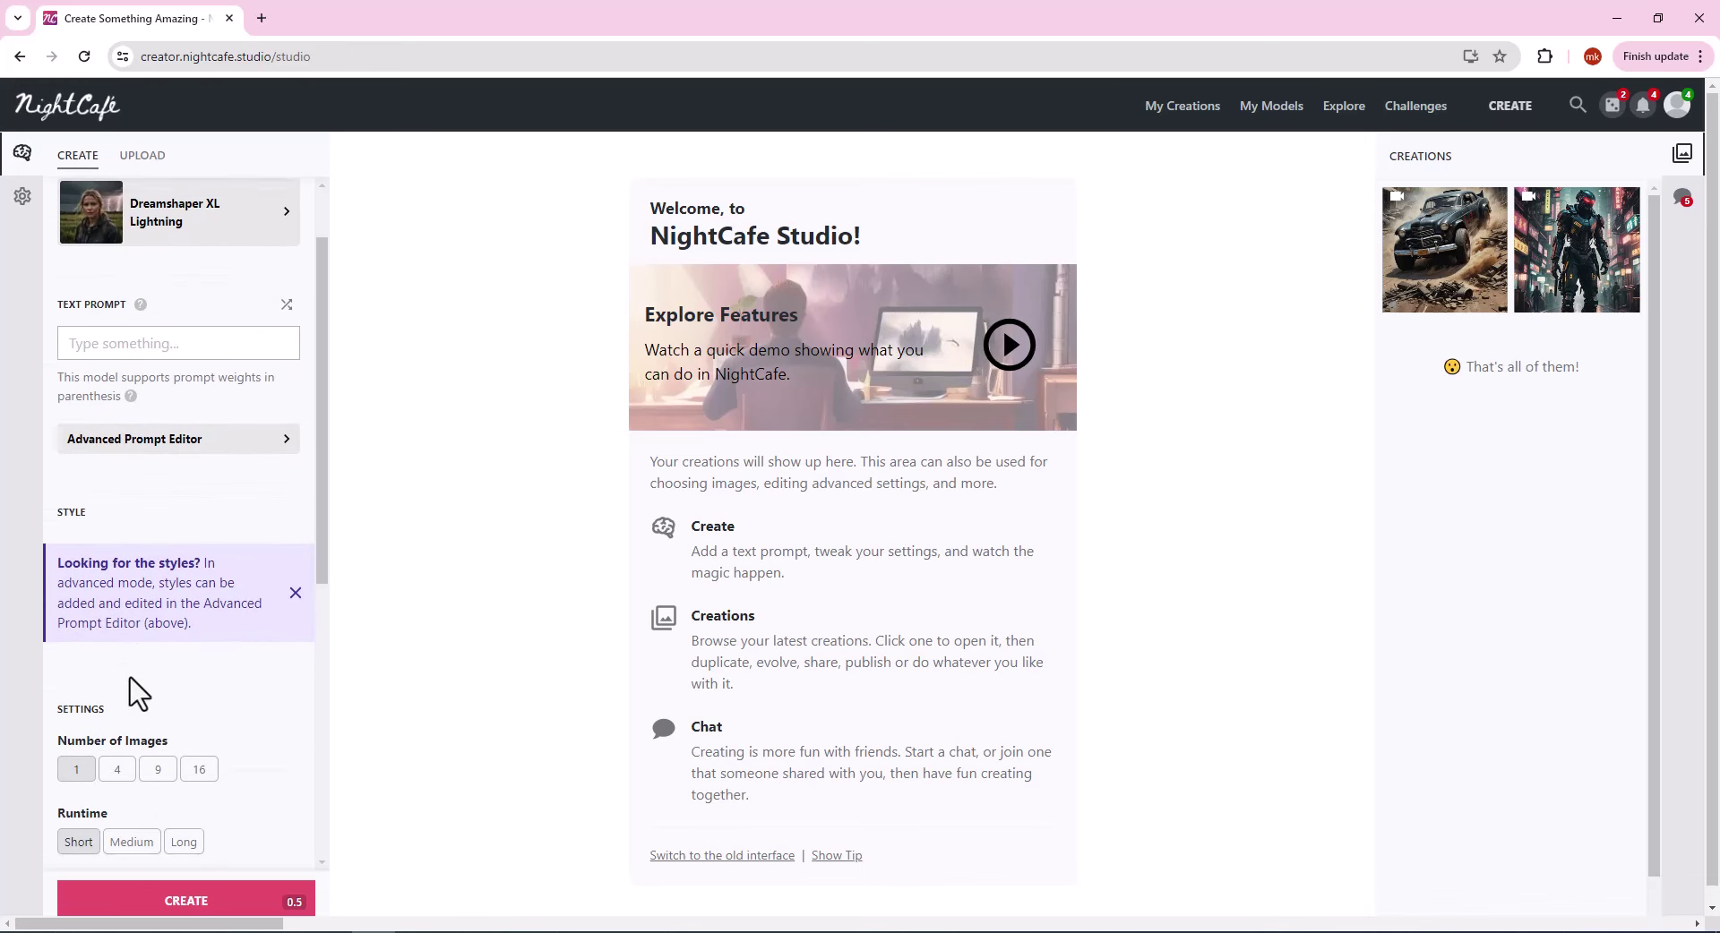
pyautogui.scroll(3, 134, 691)
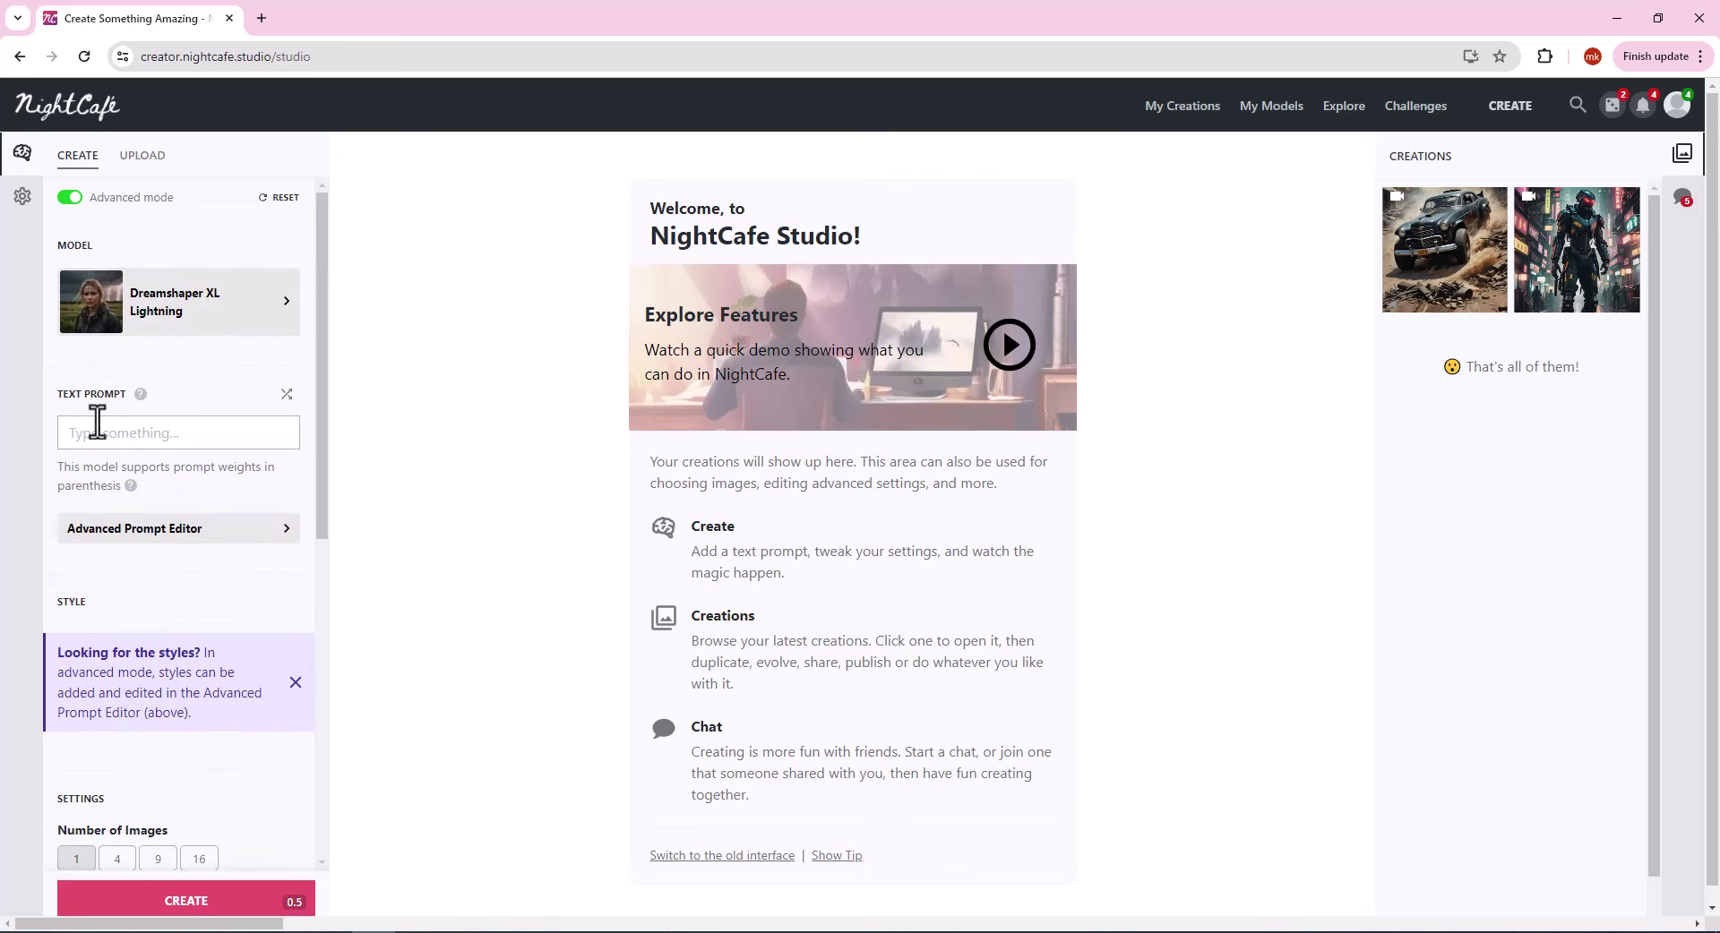
pyautogui.click(262, 330)
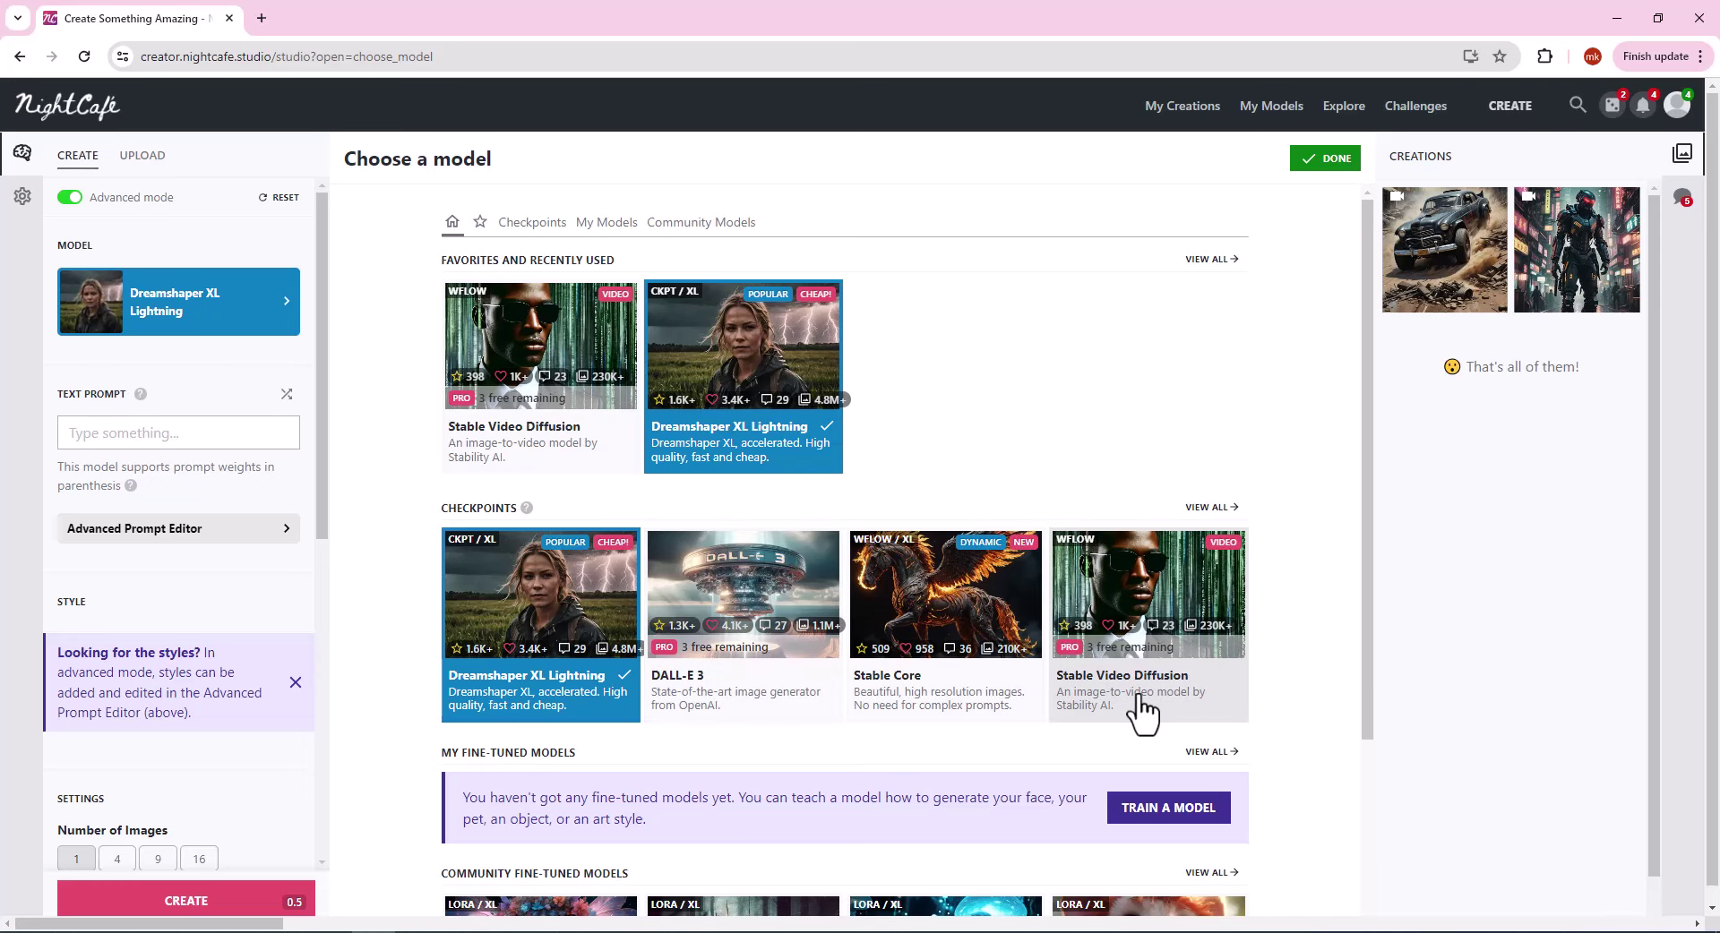
pyautogui.scroll(-1, 1141, 710)
pyautogui.scroll(-2, 1172, 572)
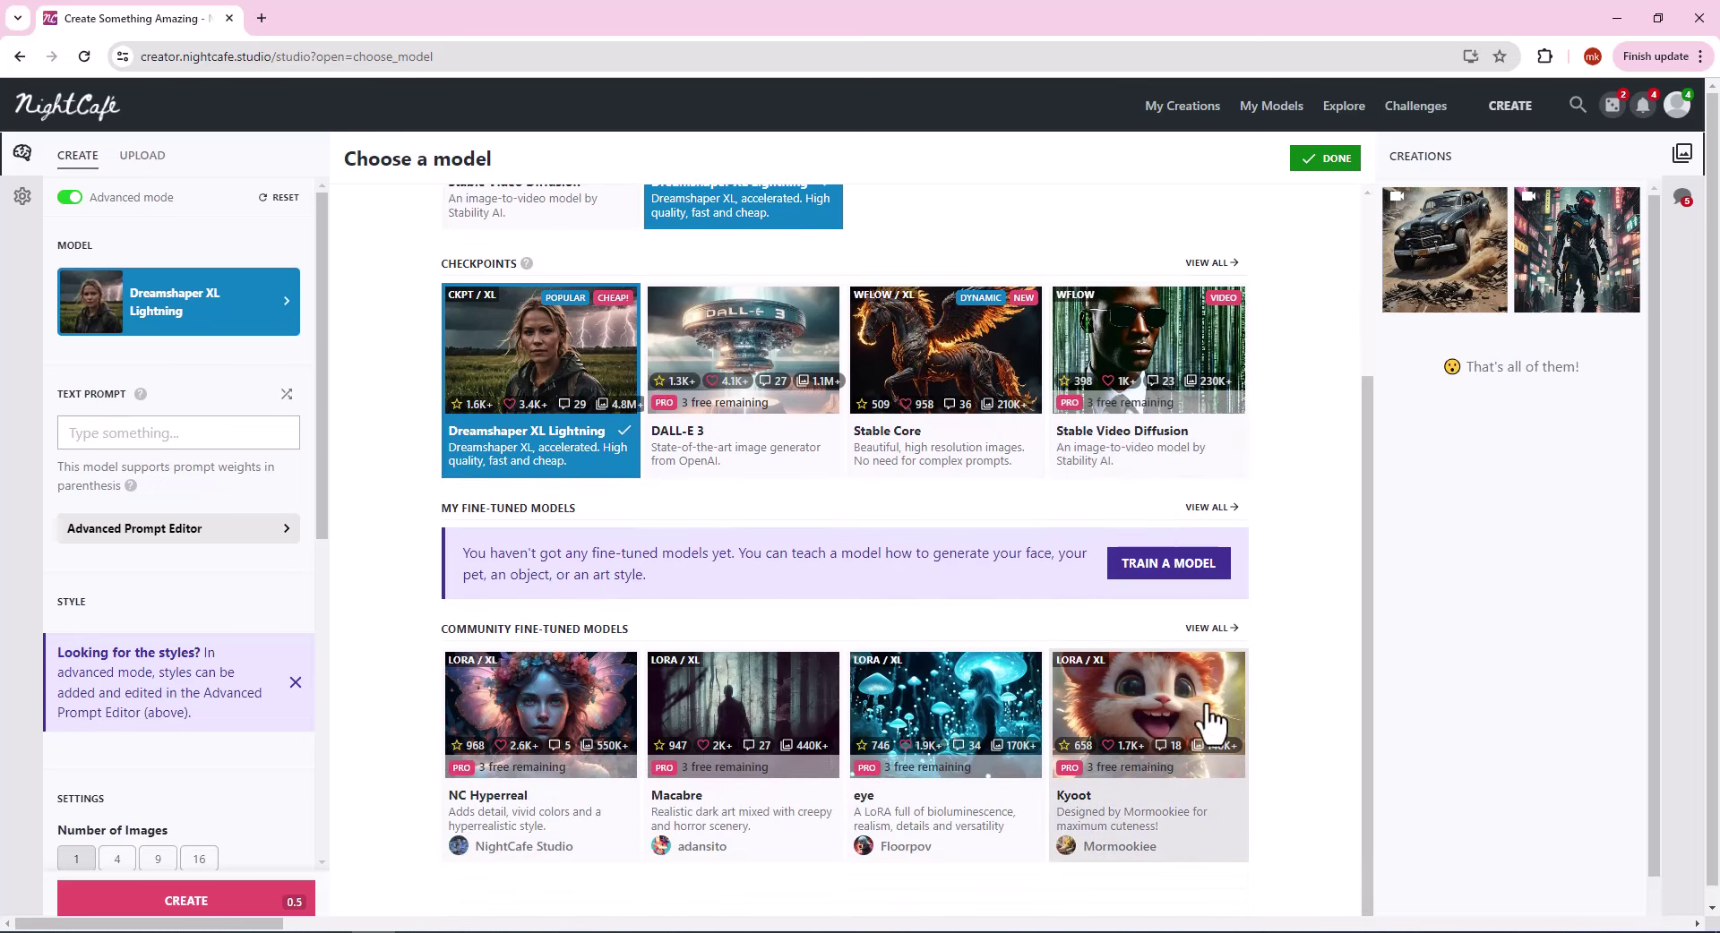
pyautogui.scroll(2, 536, 769)
pyautogui.scroll(1, 536, 768)
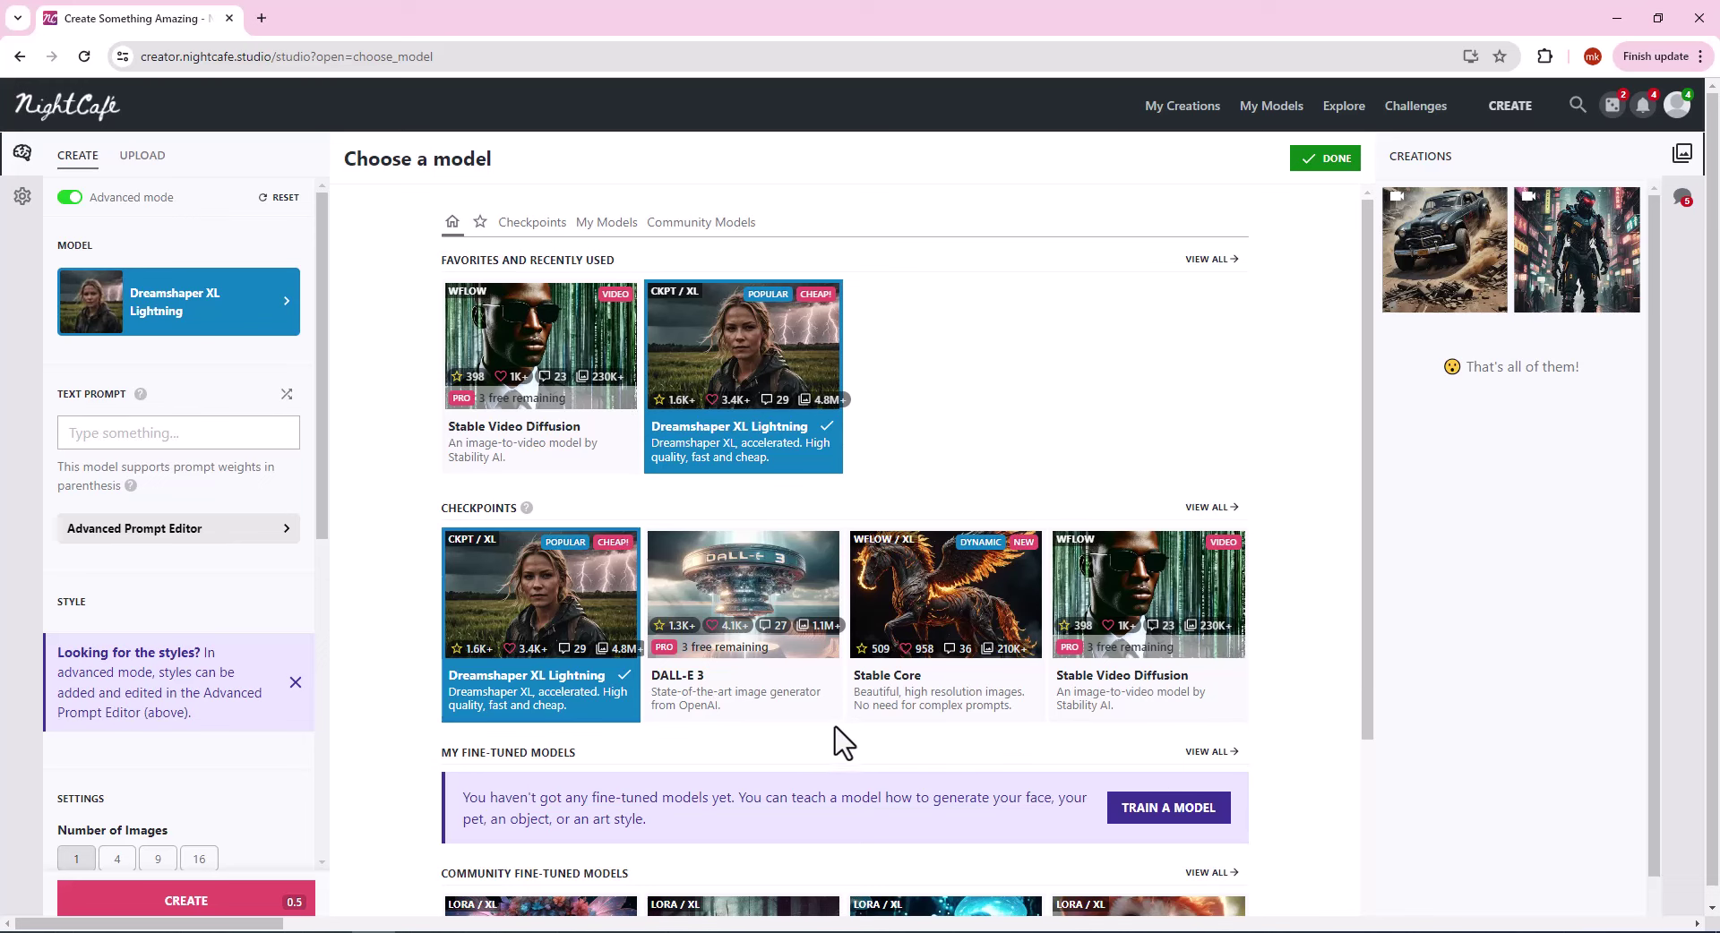
pyautogui.scroll(-2, 227, 603)
pyautogui.scroll(2, 180, 499)
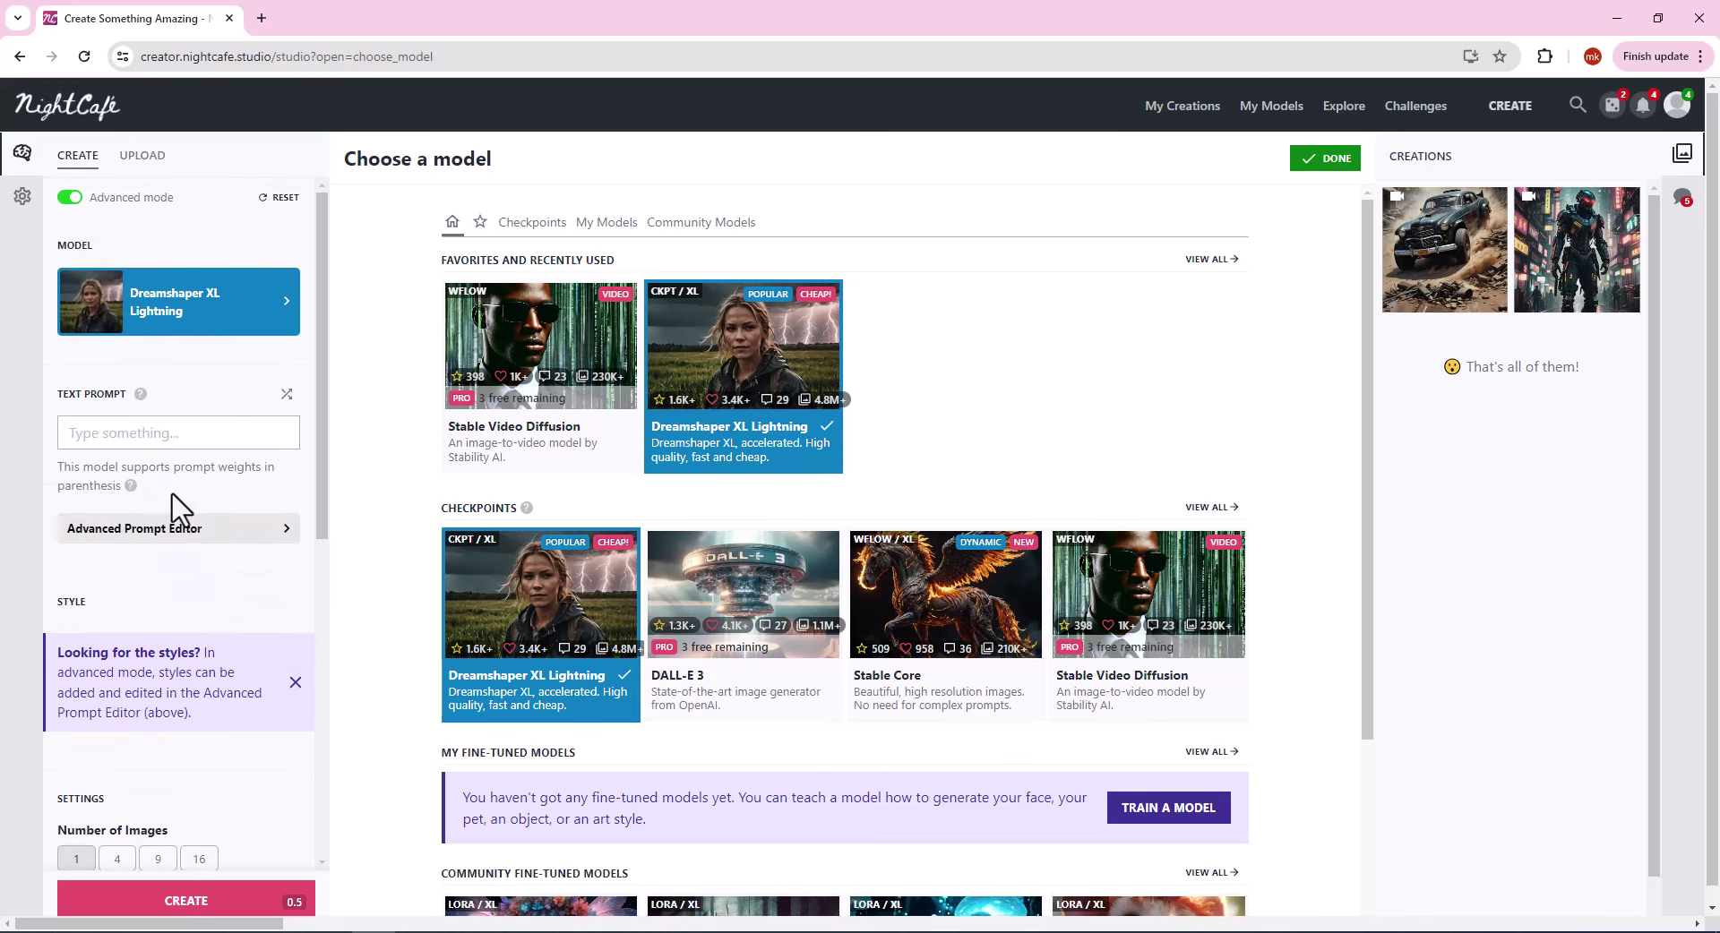
# Enter "ACTION CAR" as the text prompt and open the Advanced Prompt Editor.
pyautogui.click(162, 439)
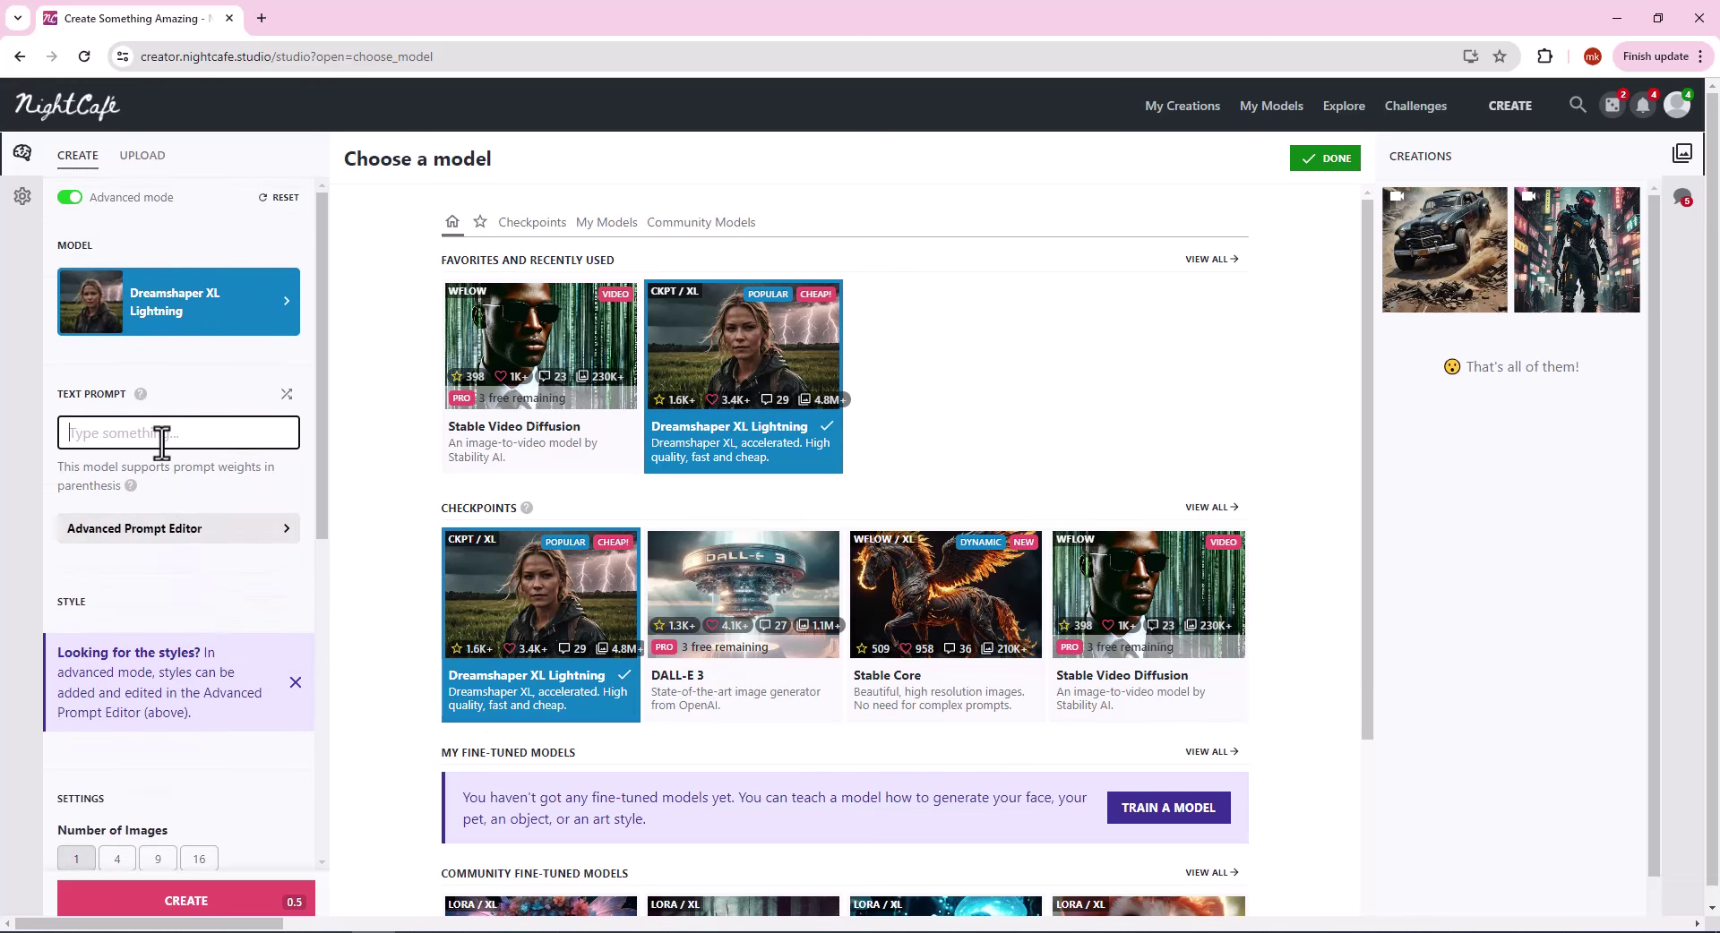
pyautogui.write('A')
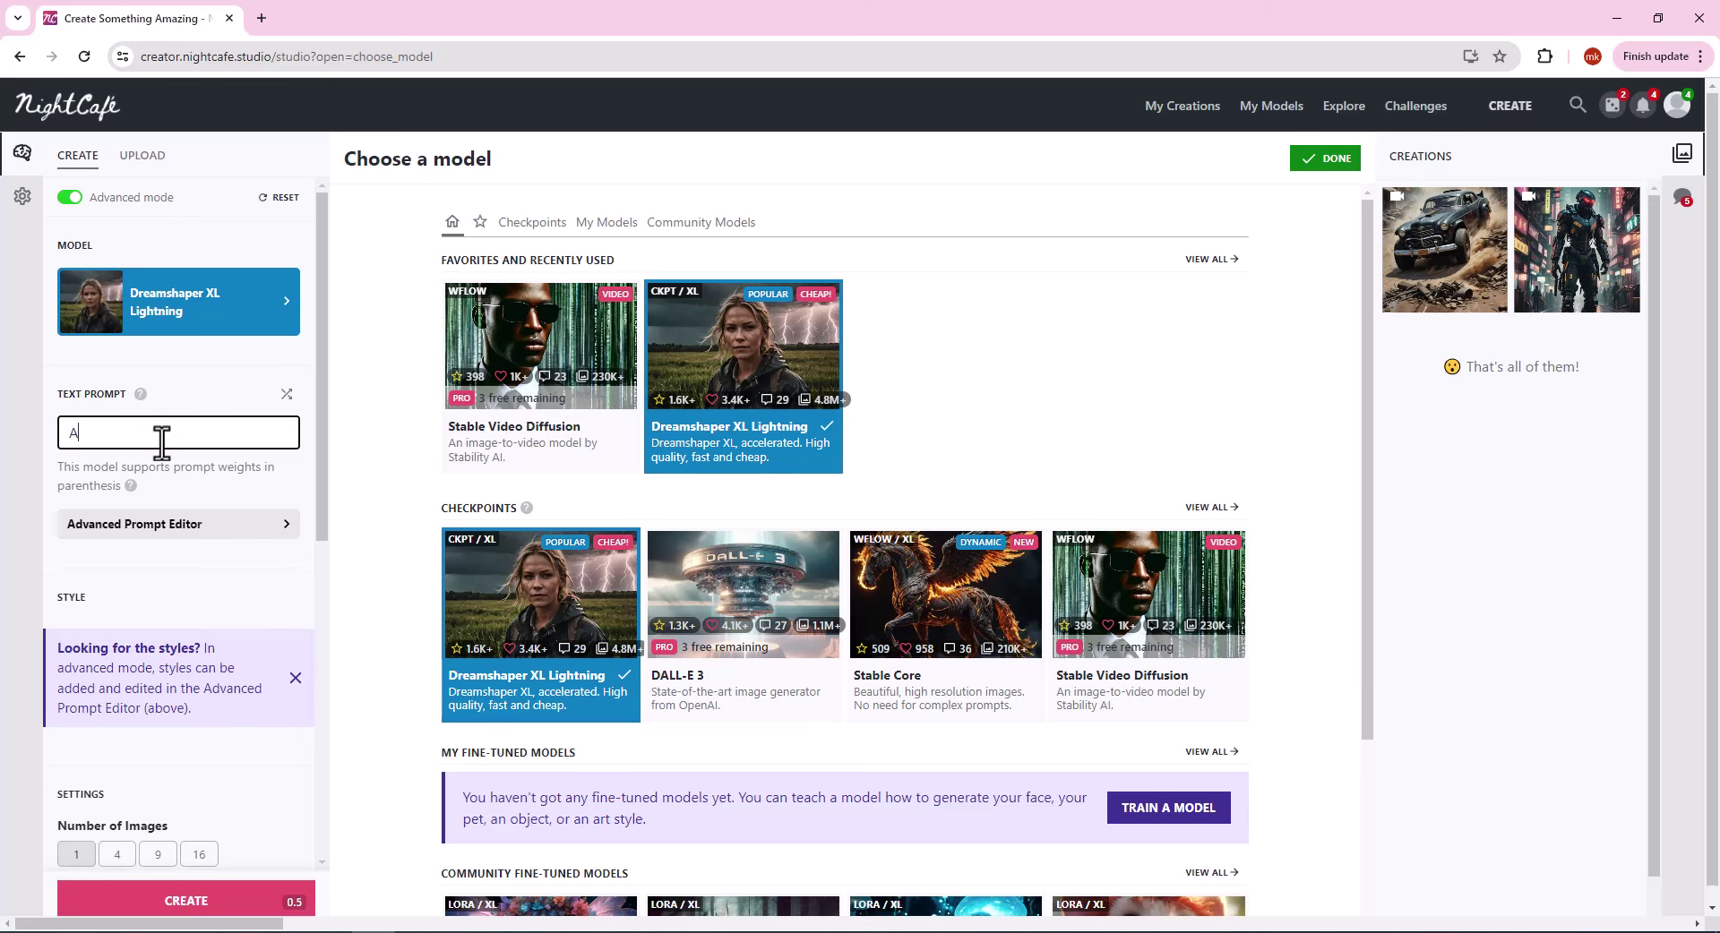
pyautogui.write('CTION CAR')
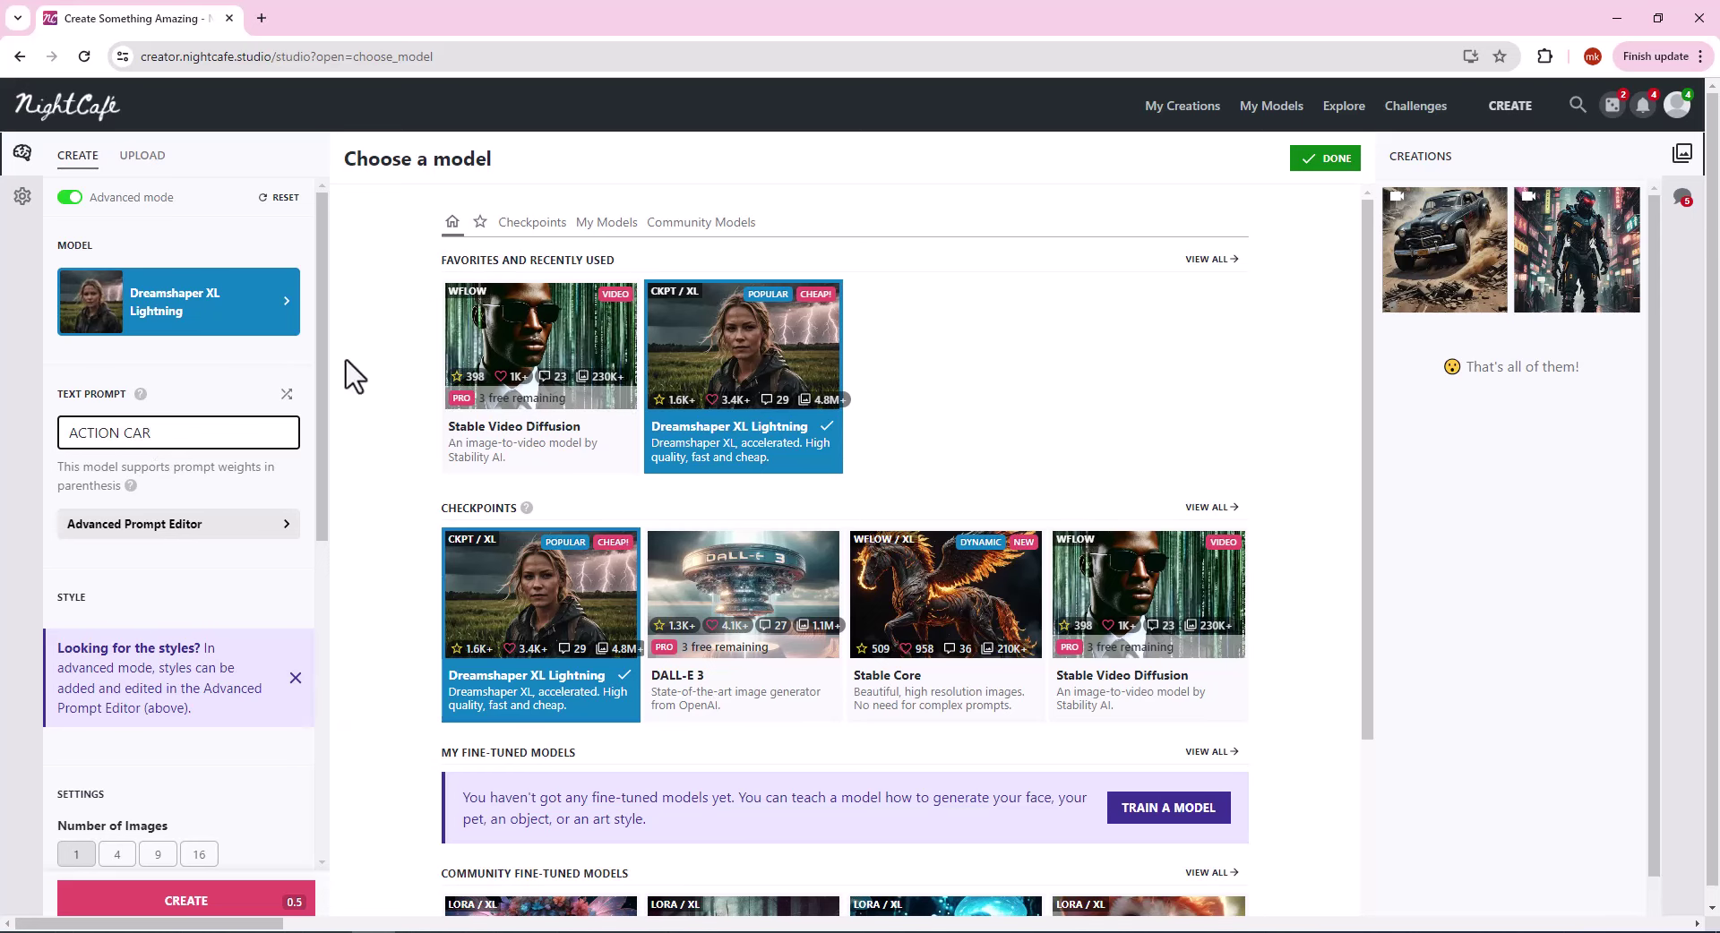
pyautogui.scroll(-1, 231, 449)
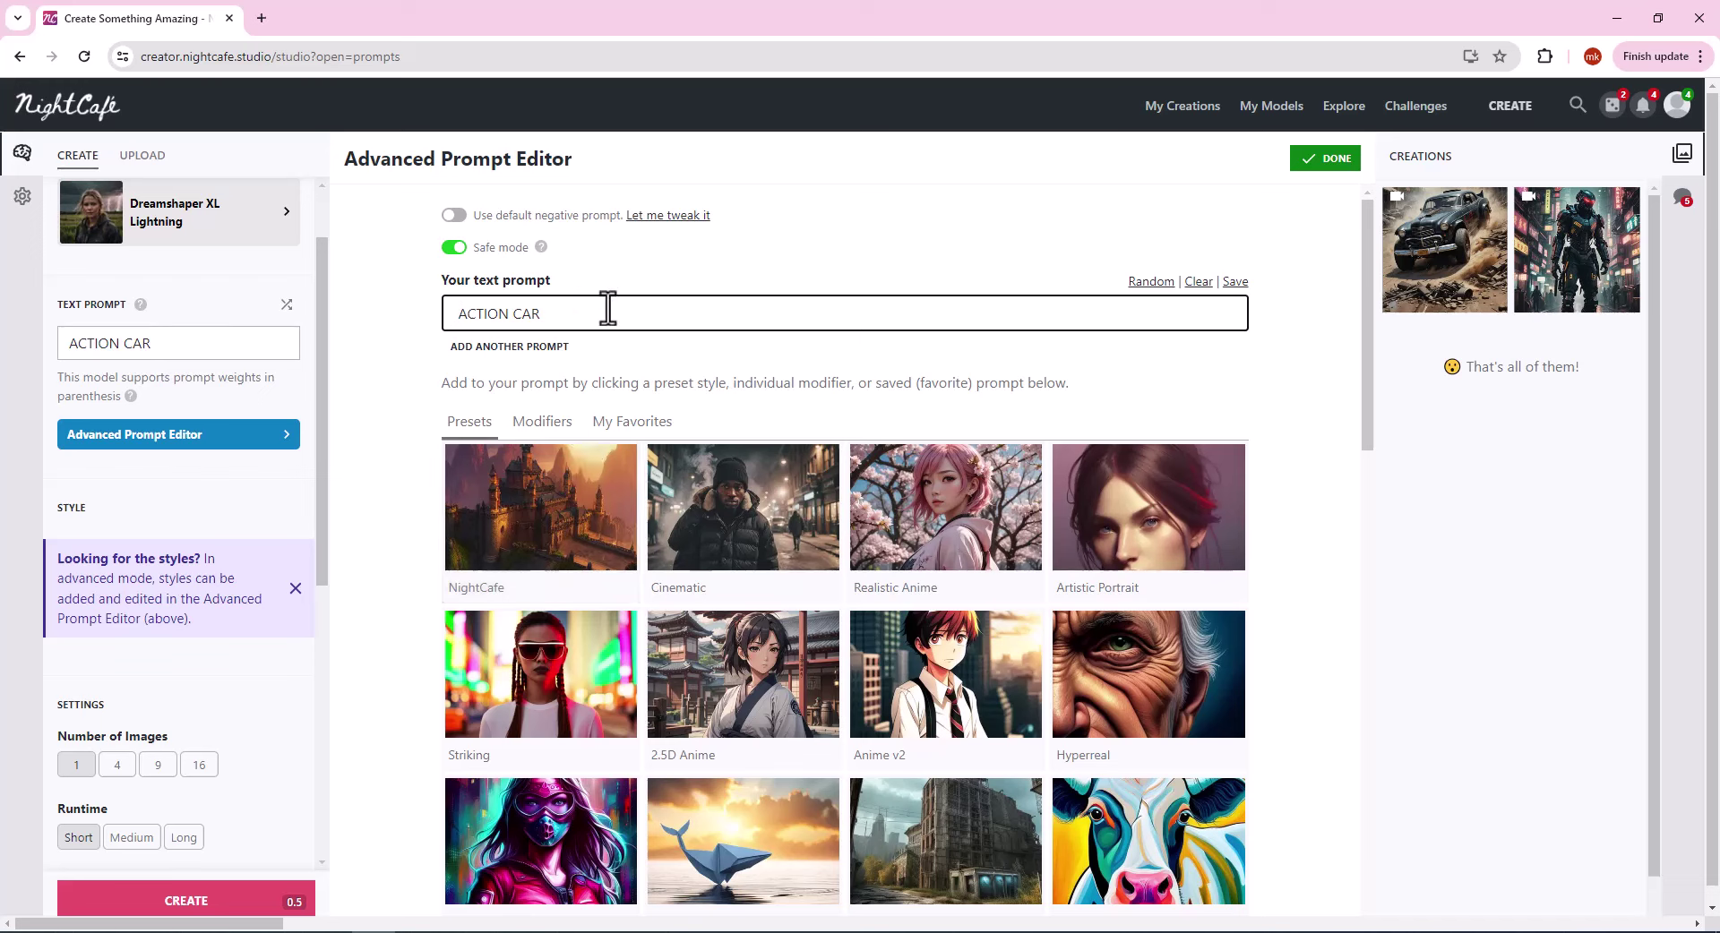
# Set the image's aspect ratio to 9:16.
pyautogui.scroll(-3, 223, 461)
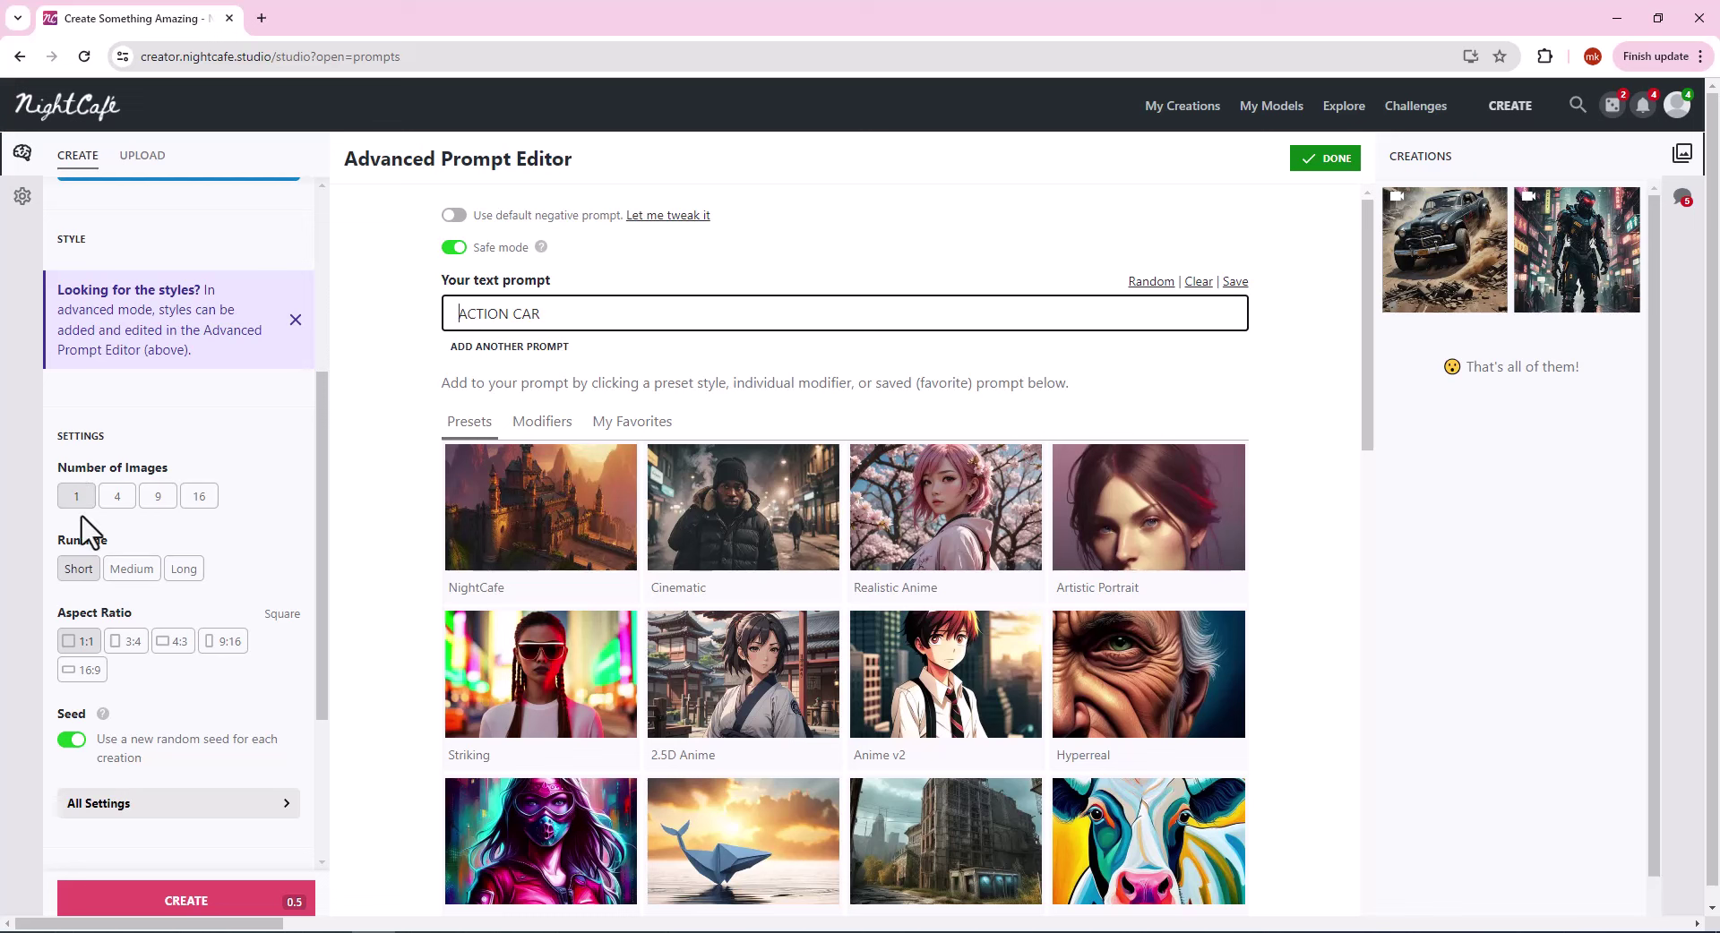
pyautogui.scroll(-1, 87, 524)
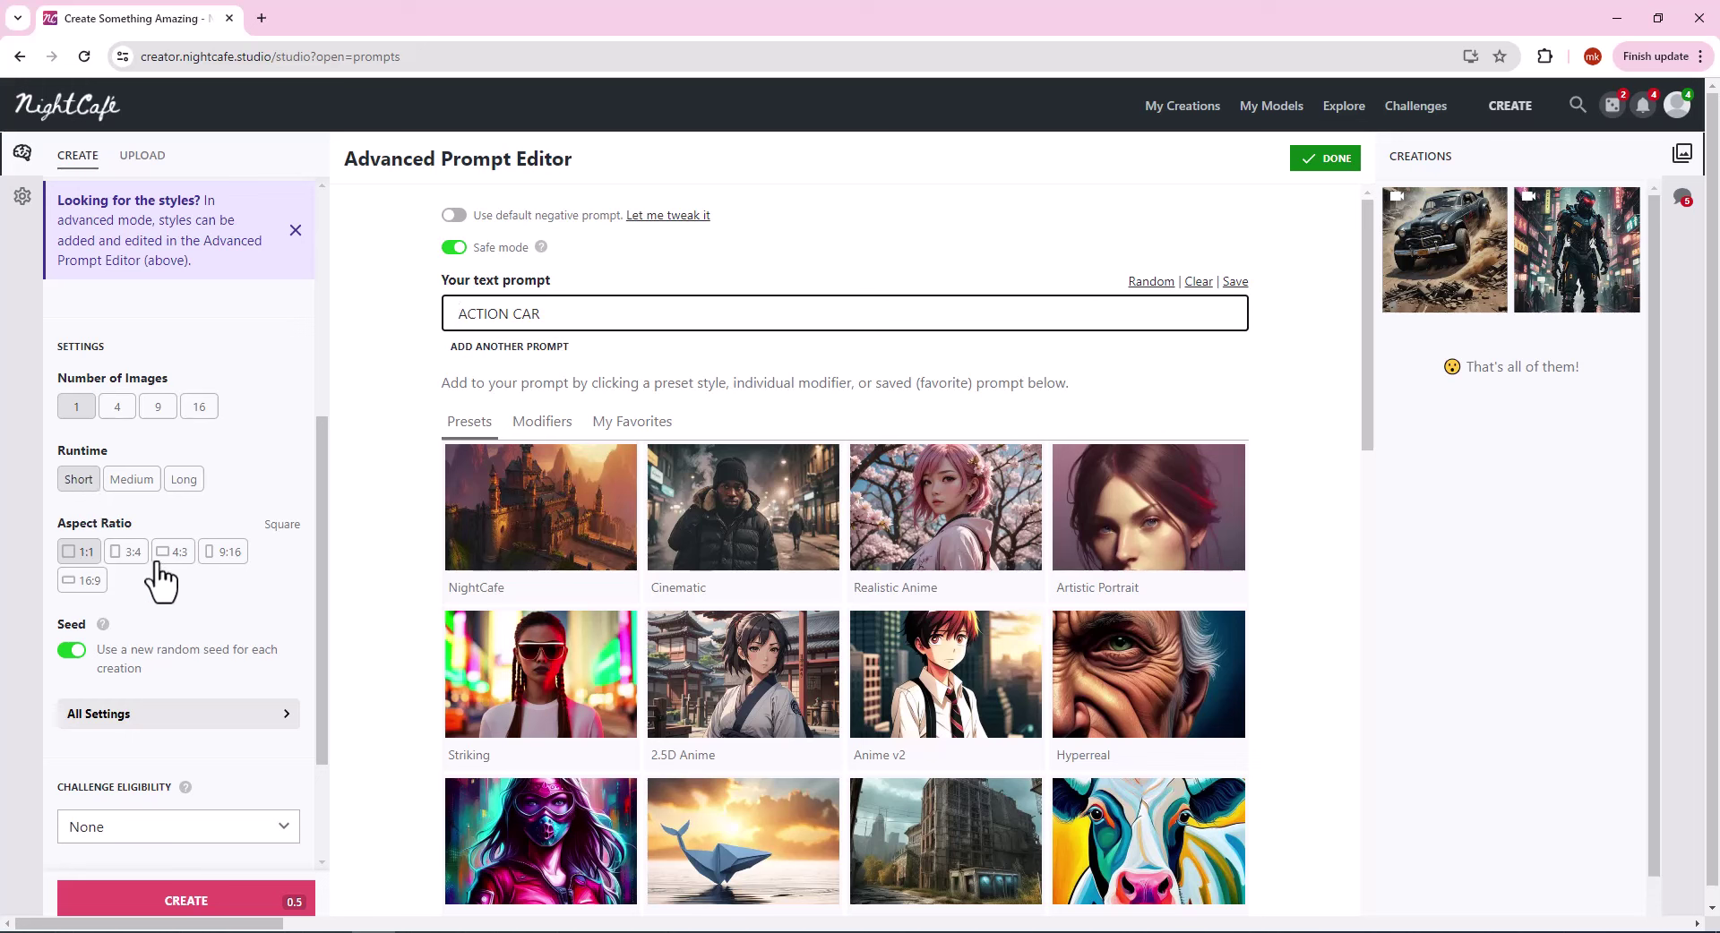
pyautogui.click(228, 552)
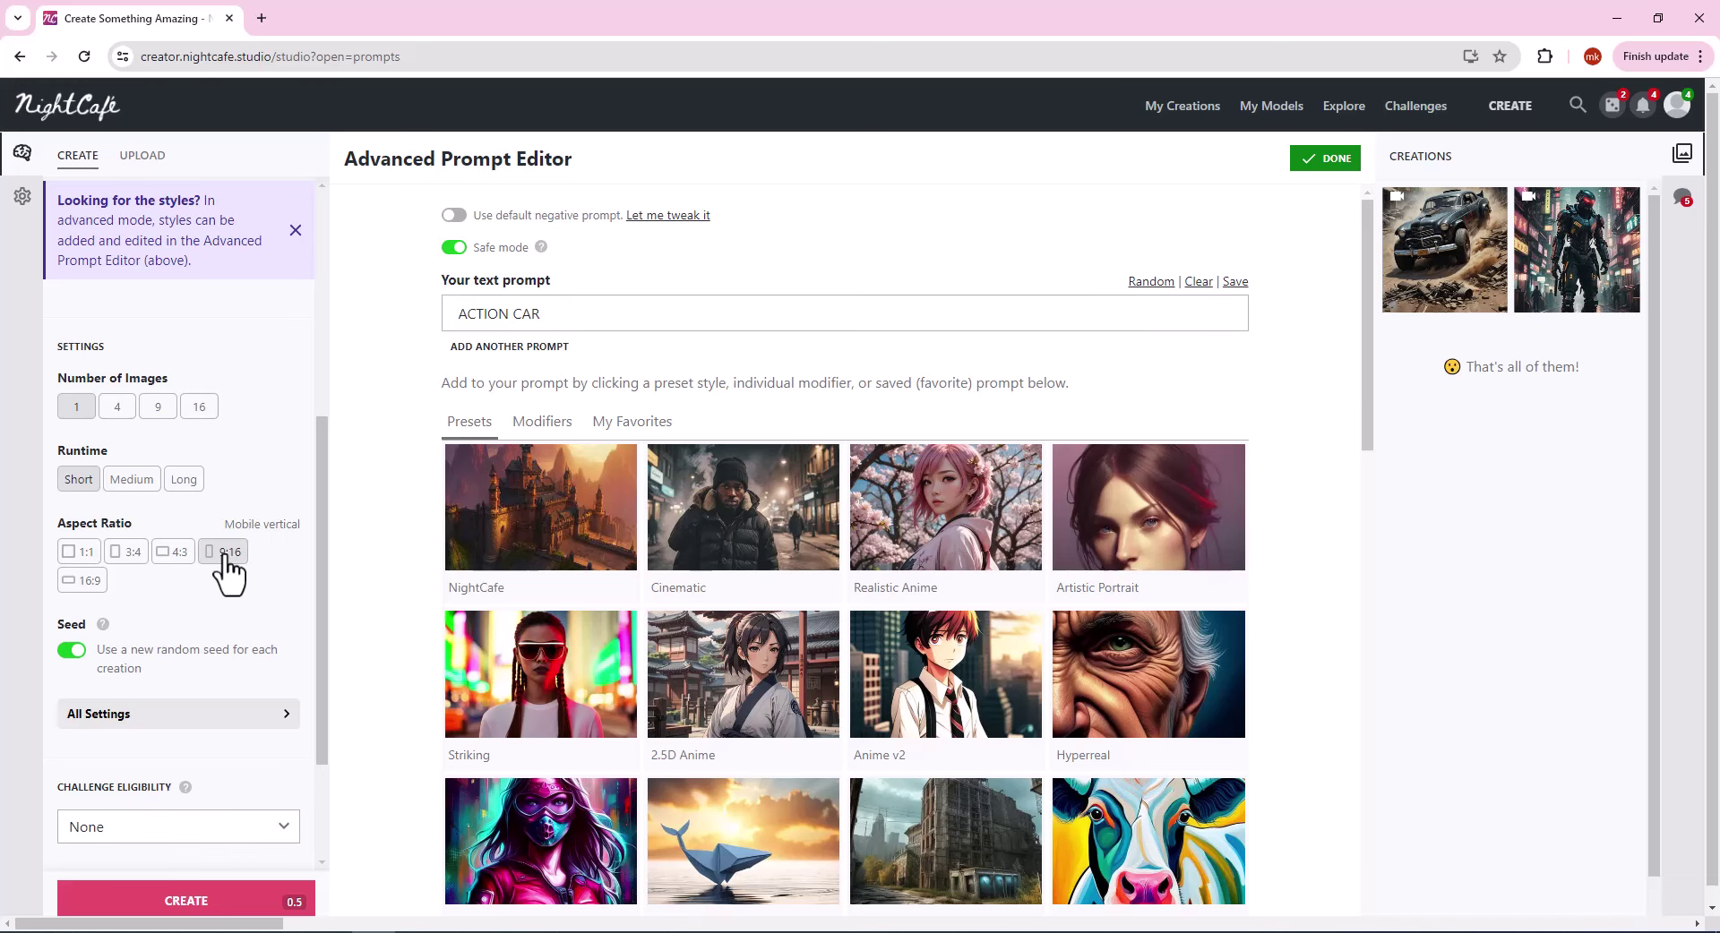
# Generate the ACTION CAR image and open the new creation.
pyautogui.scroll(-1, 224, 577)
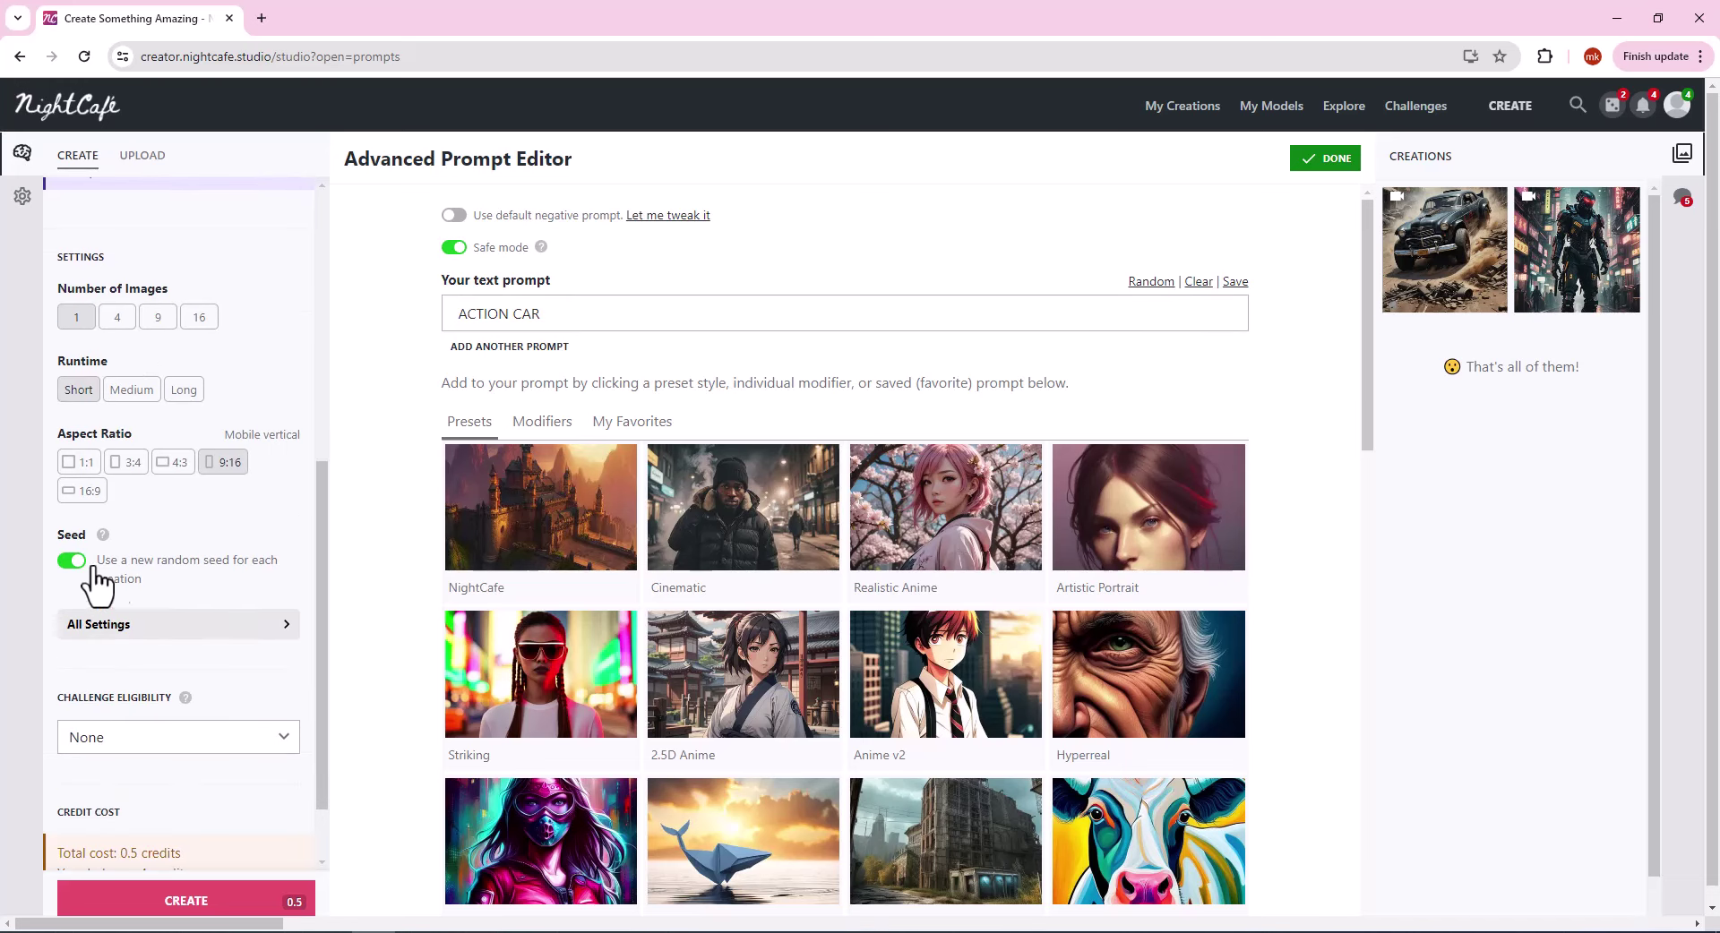
pyautogui.scroll(-1, 125, 584)
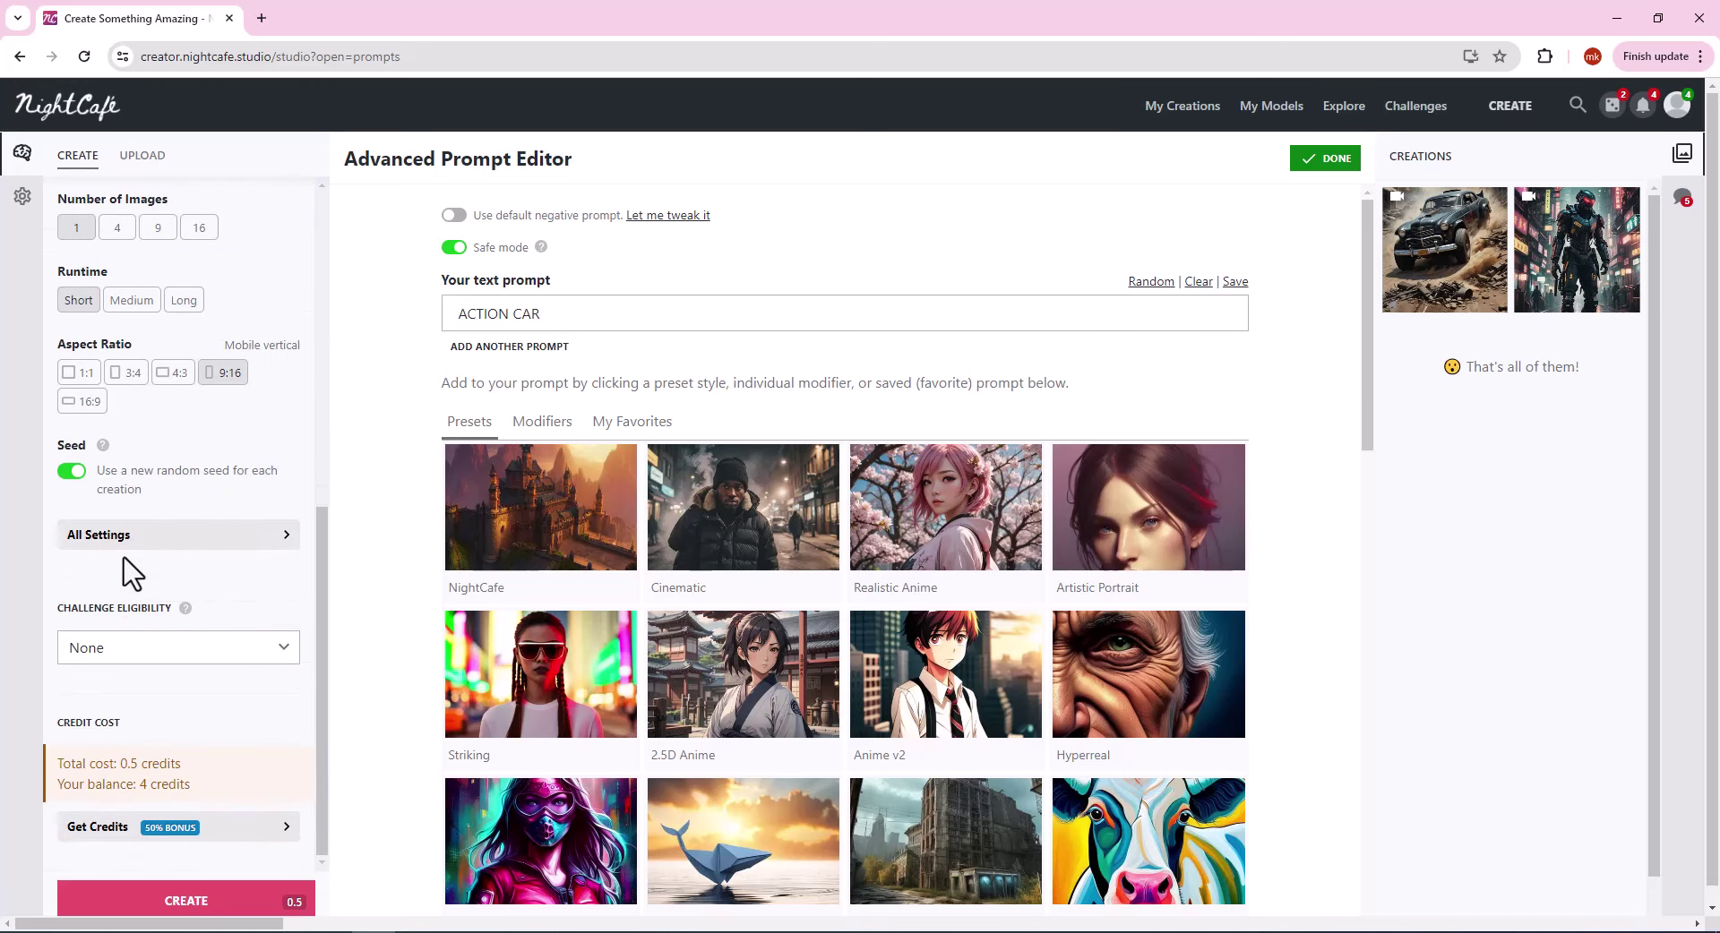
pyautogui.scroll(-1, 131, 573)
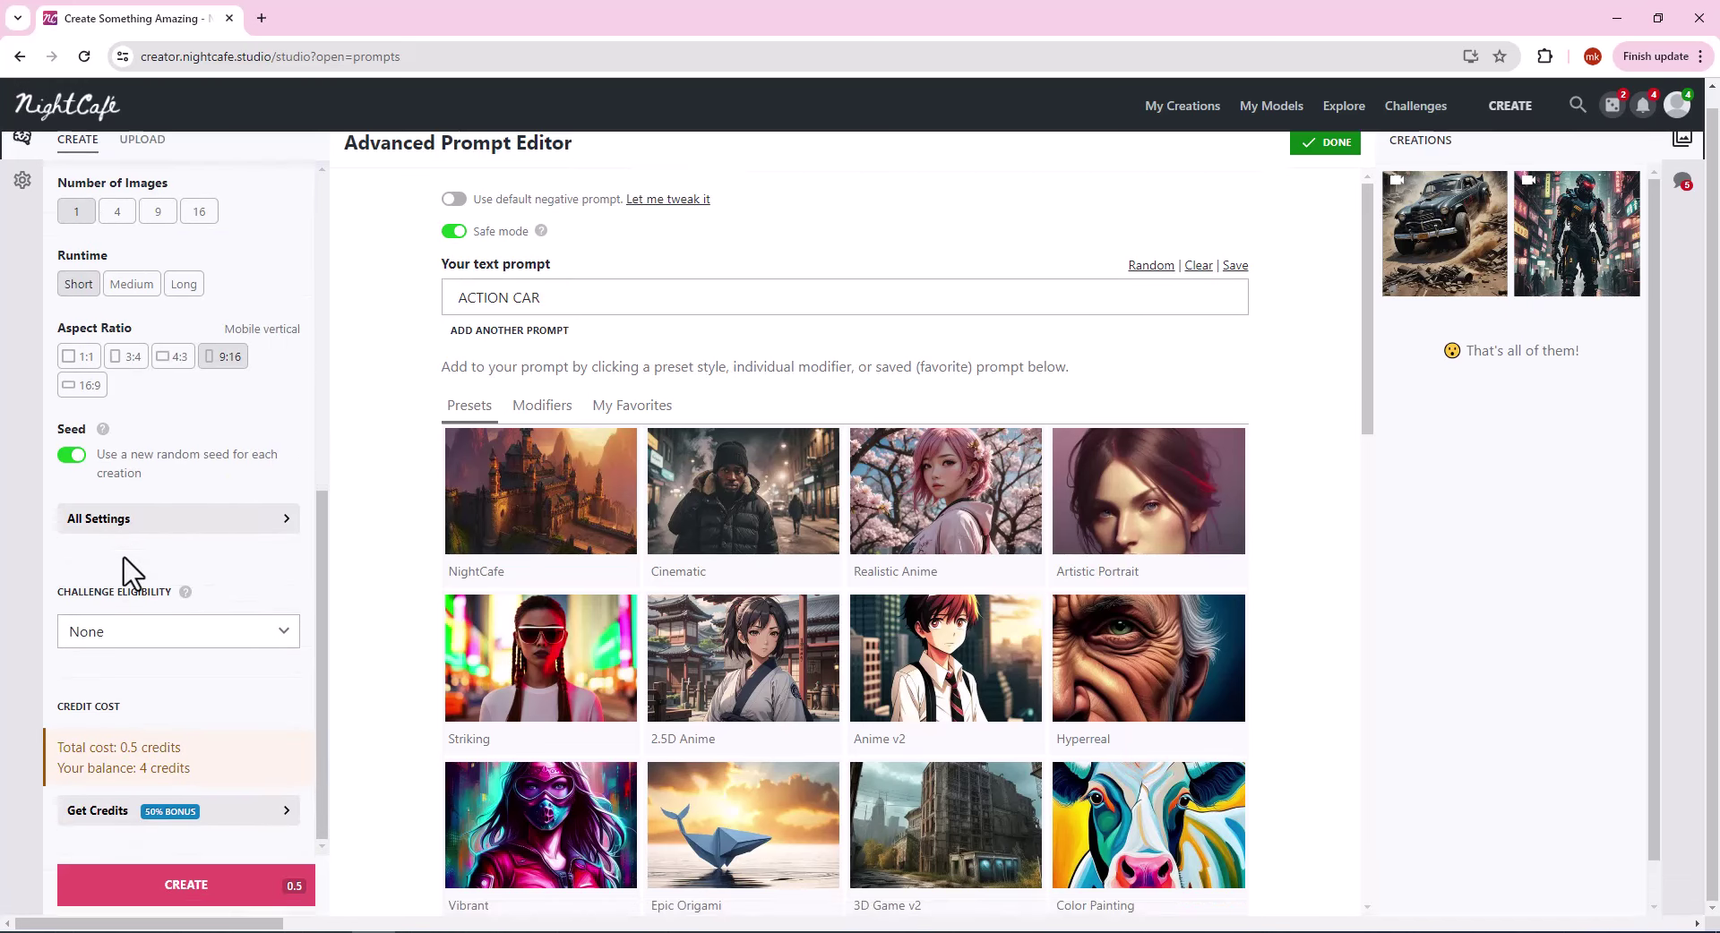
pyautogui.click(215, 889)
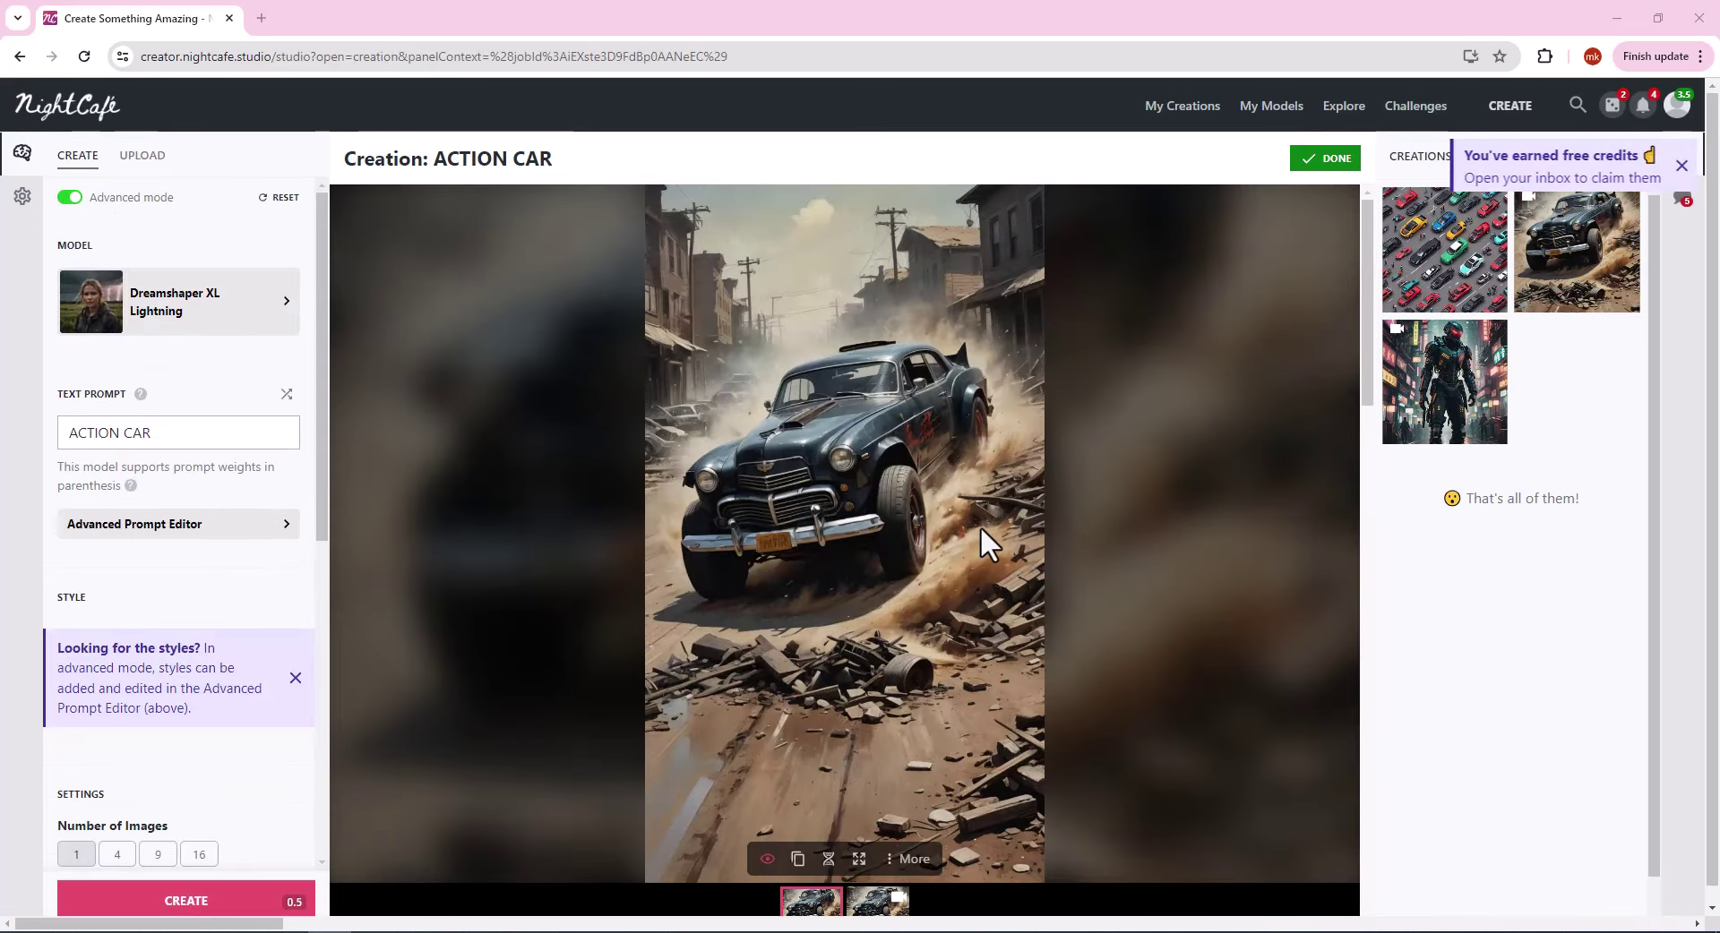
pyautogui.click(1447, 278)
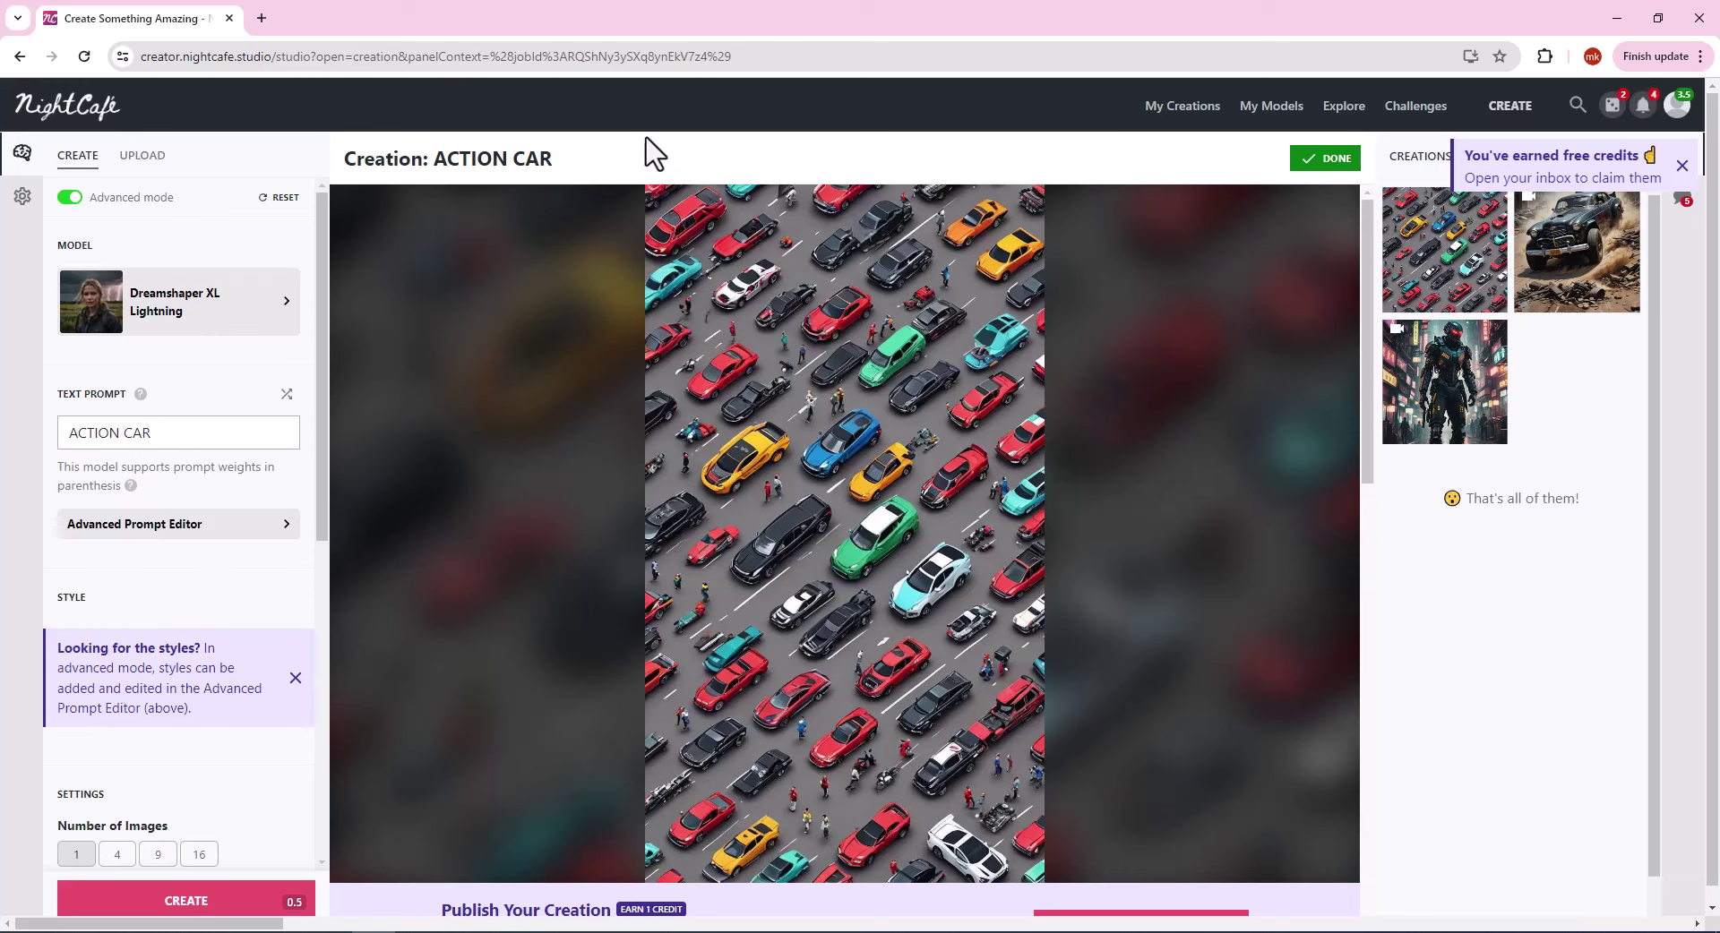
# Turn off Advanced mode and choose the Cinematic preset style.
pyautogui.click(69, 198)
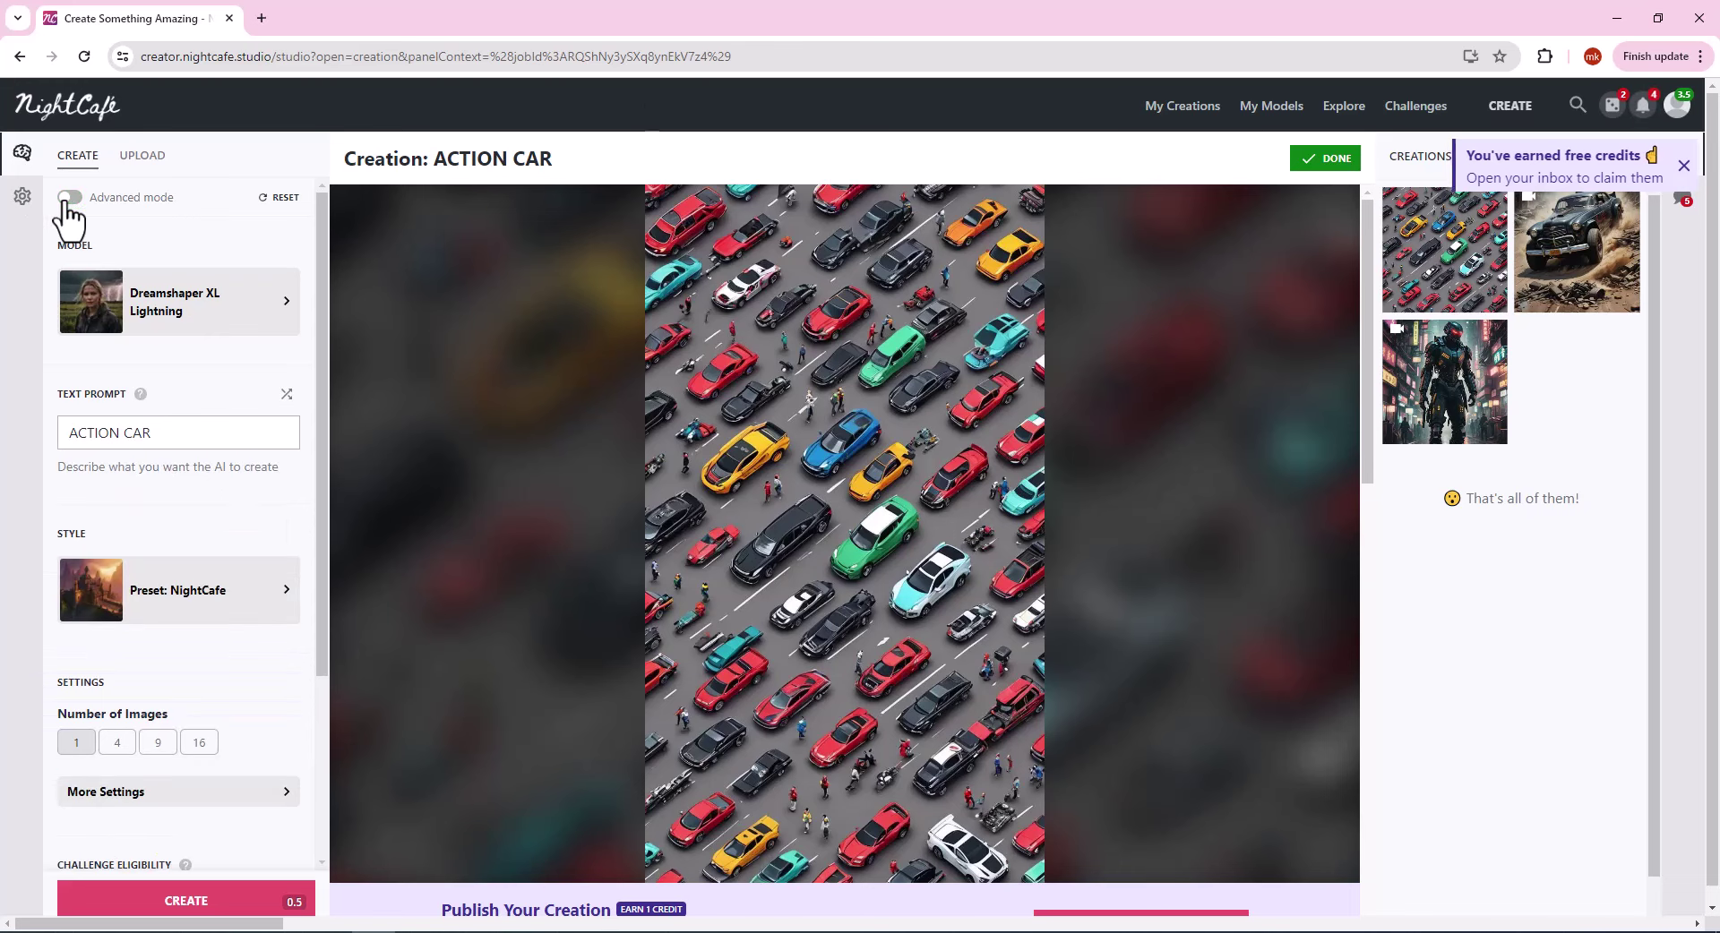
pyautogui.scroll(-1, 201, 532)
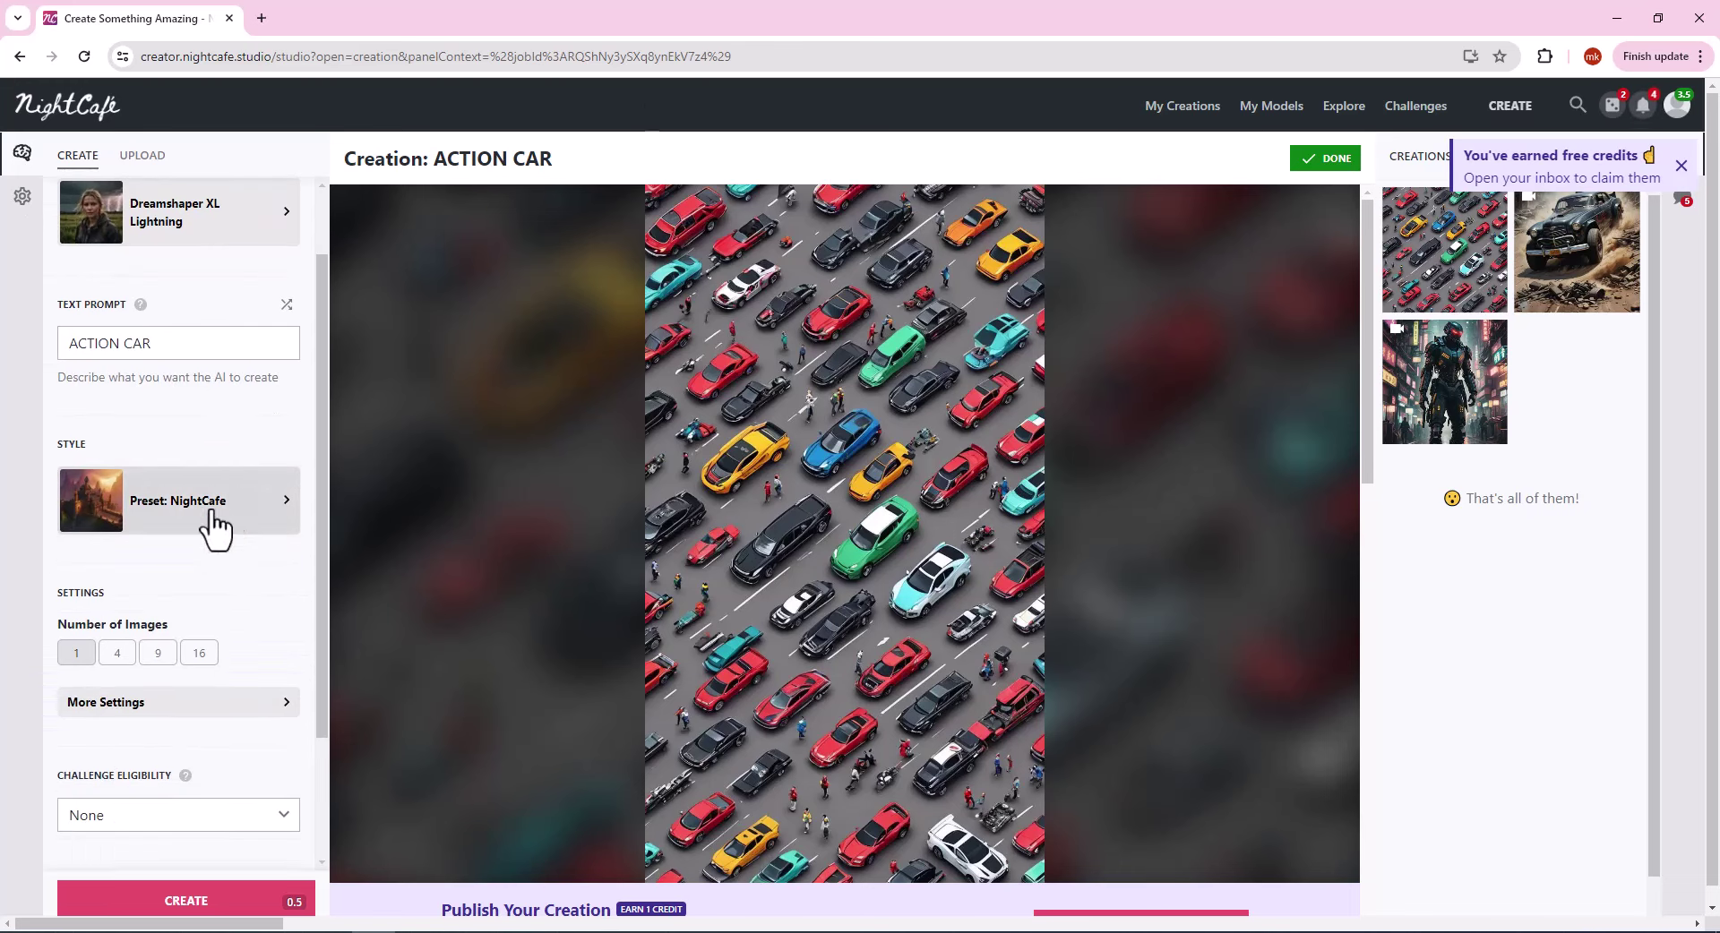
pyautogui.click(252, 518)
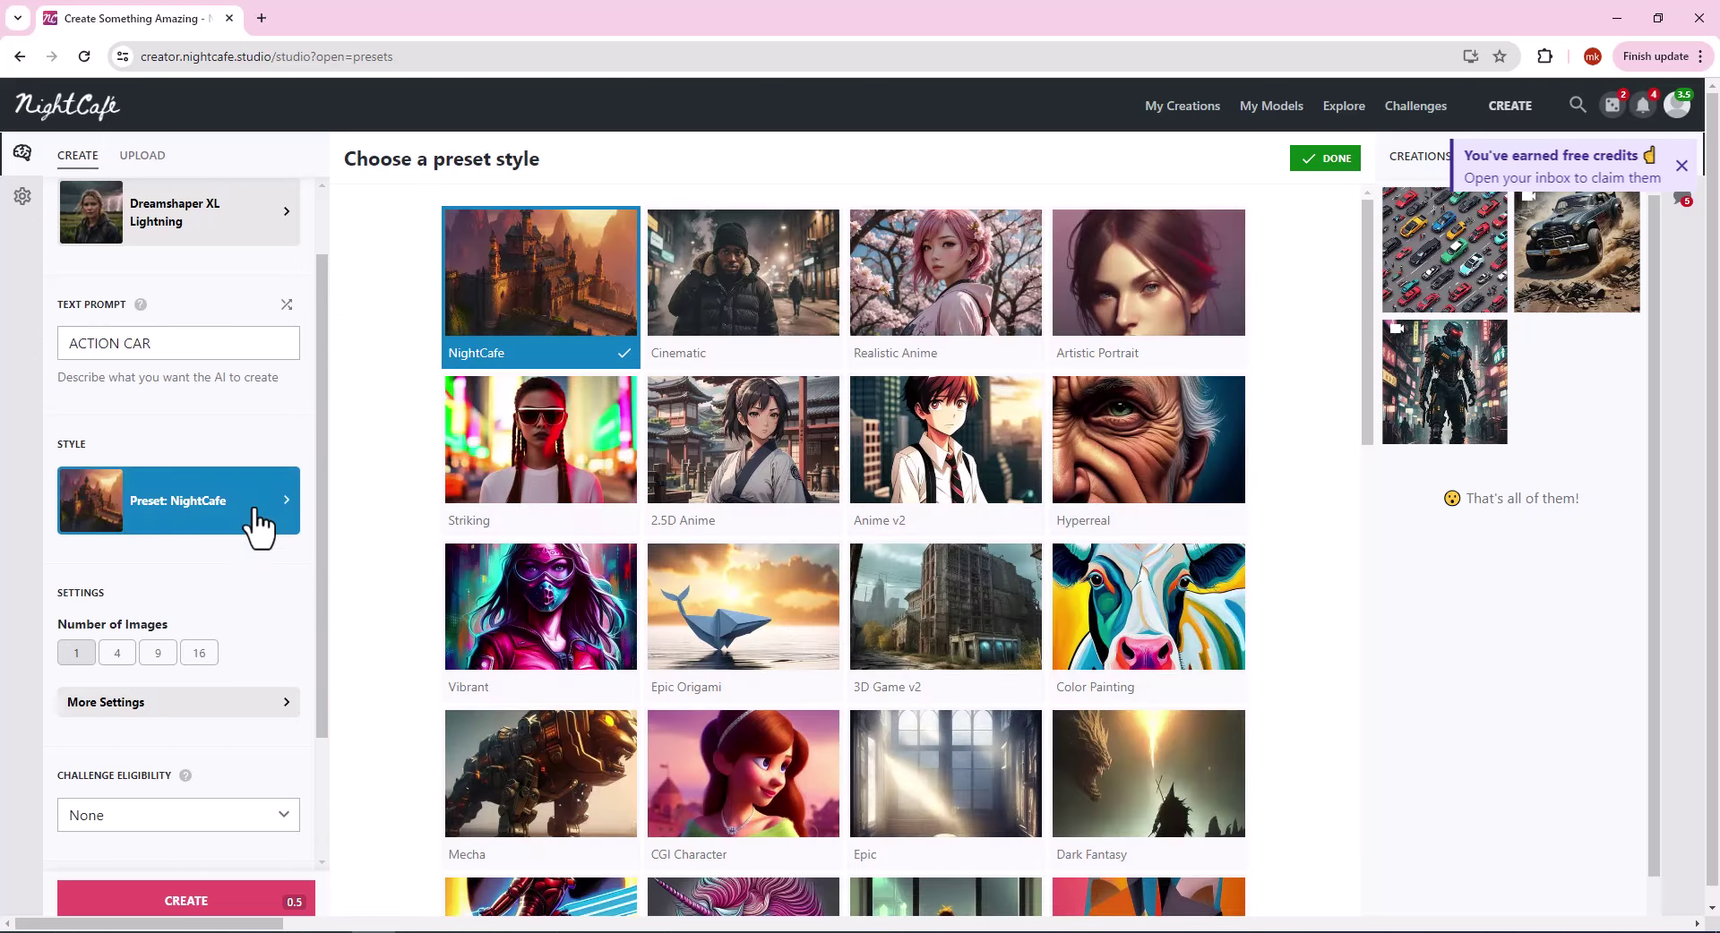
pyautogui.click(744, 314)
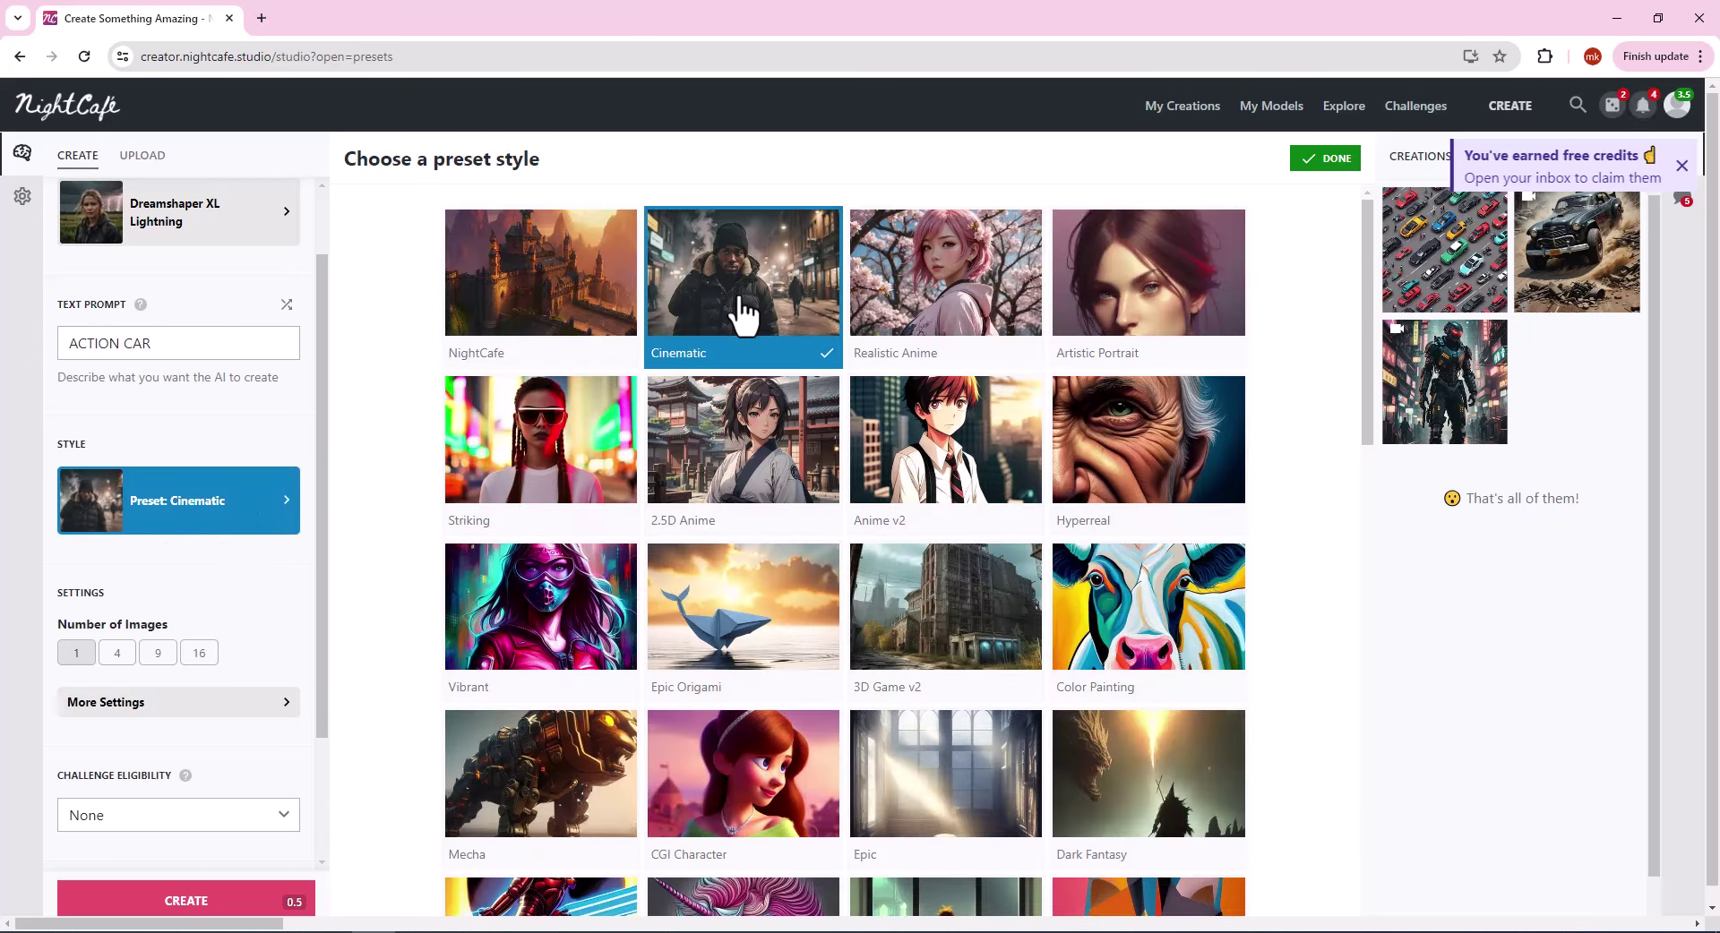
# Check the additional image settings and generate a new ACTION CAR image in the Cinematic style.
pyautogui.scroll(-3, 614, 633)
pyautogui.scroll(-12, 618, 657)
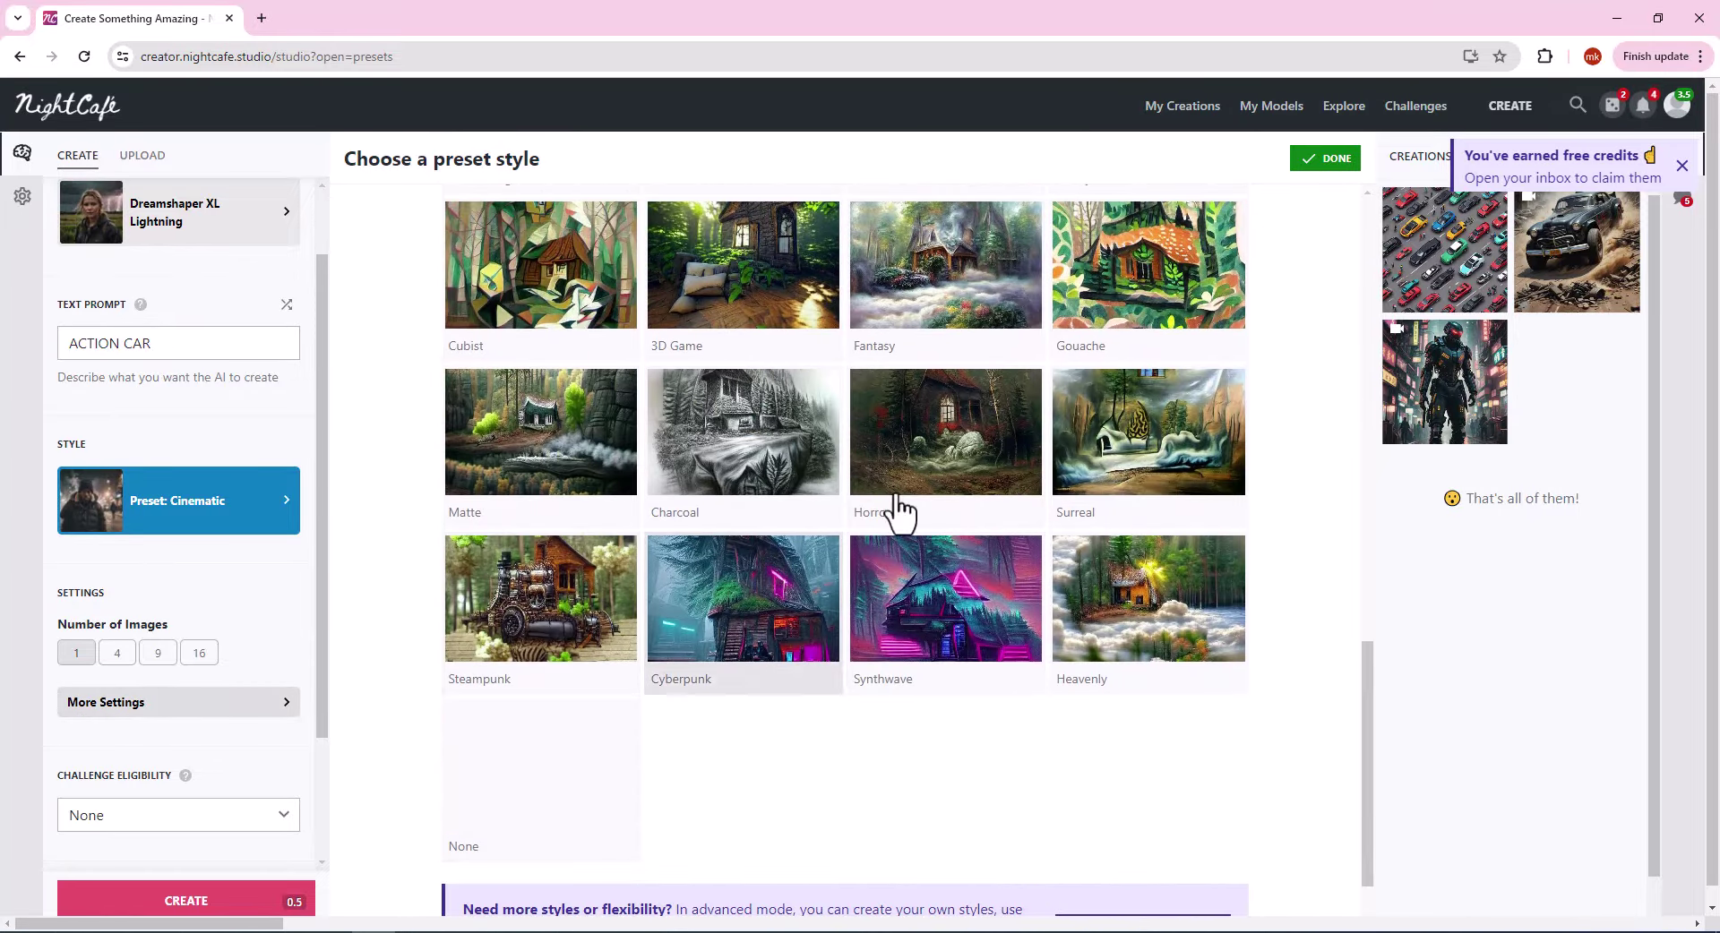
pyautogui.scroll(-2, 180, 622)
pyautogui.scroll(-2, 114, 588)
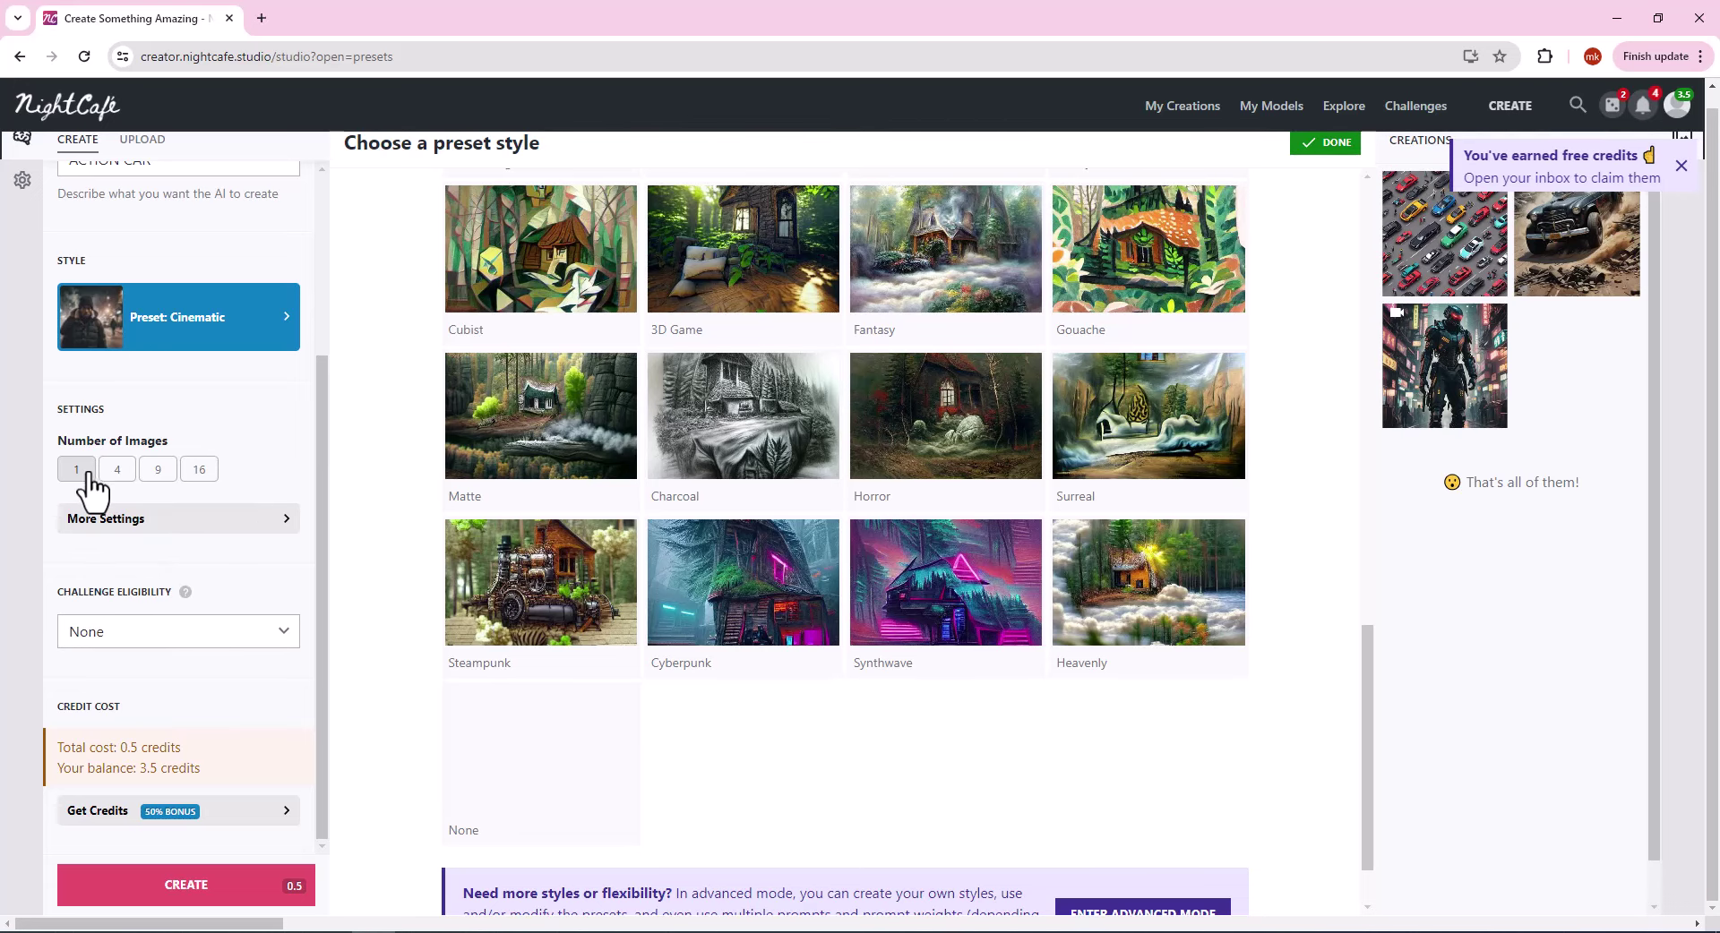
pyautogui.click(265, 539)
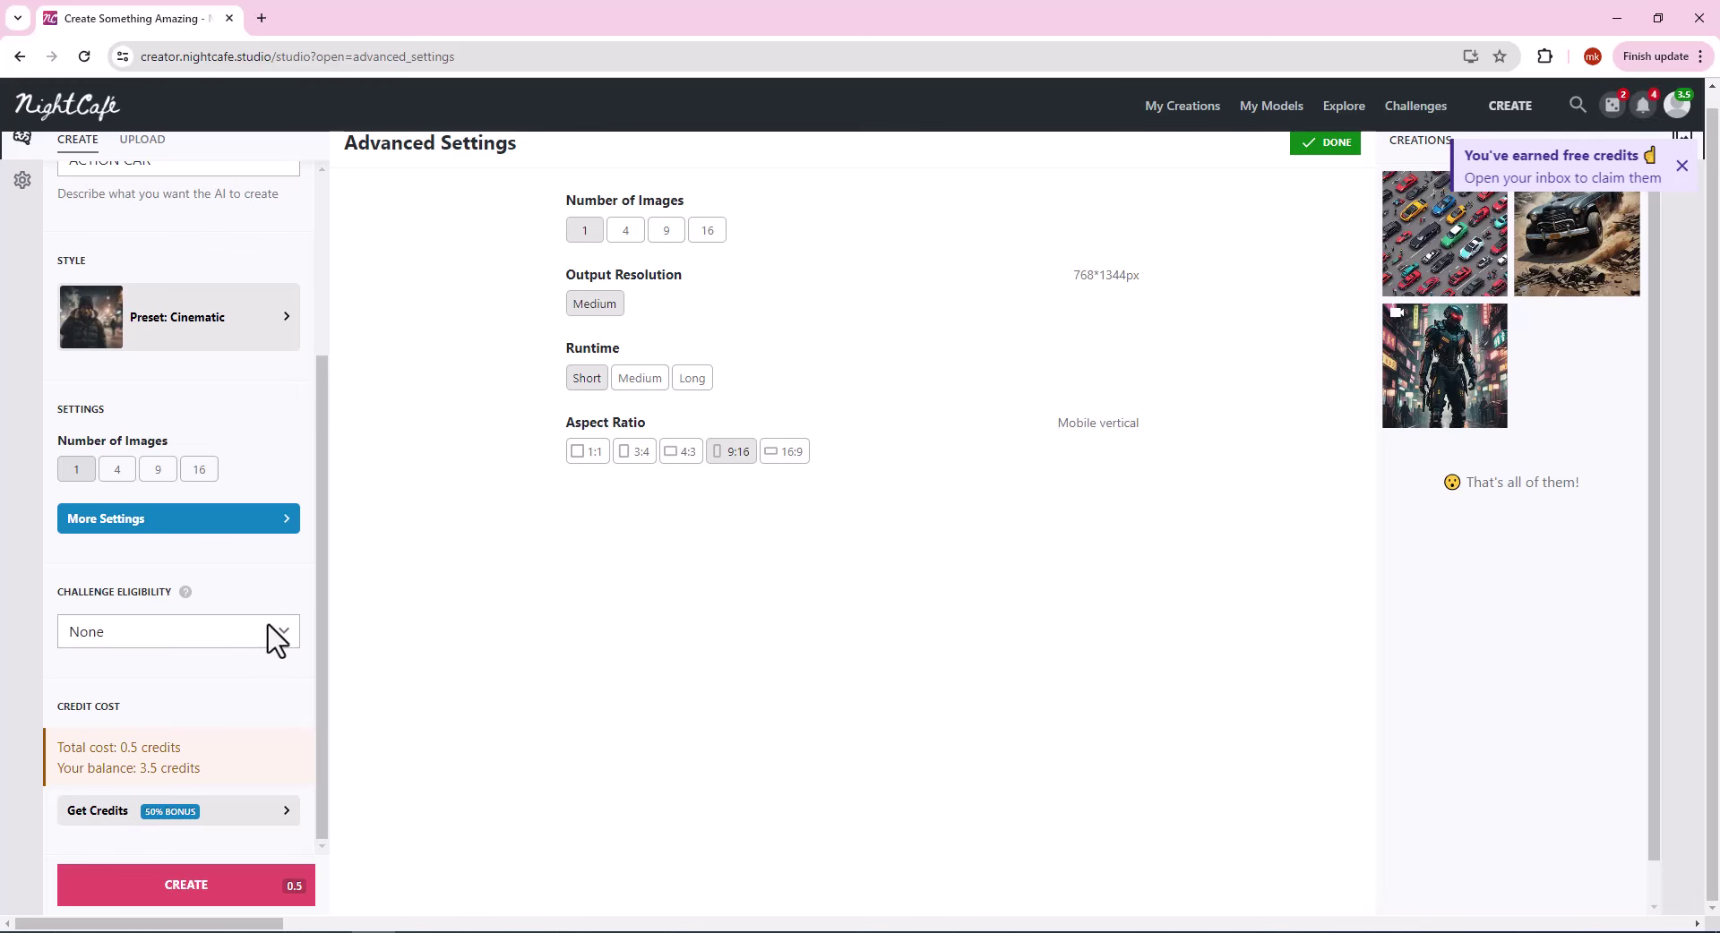
pyautogui.click(188, 887)
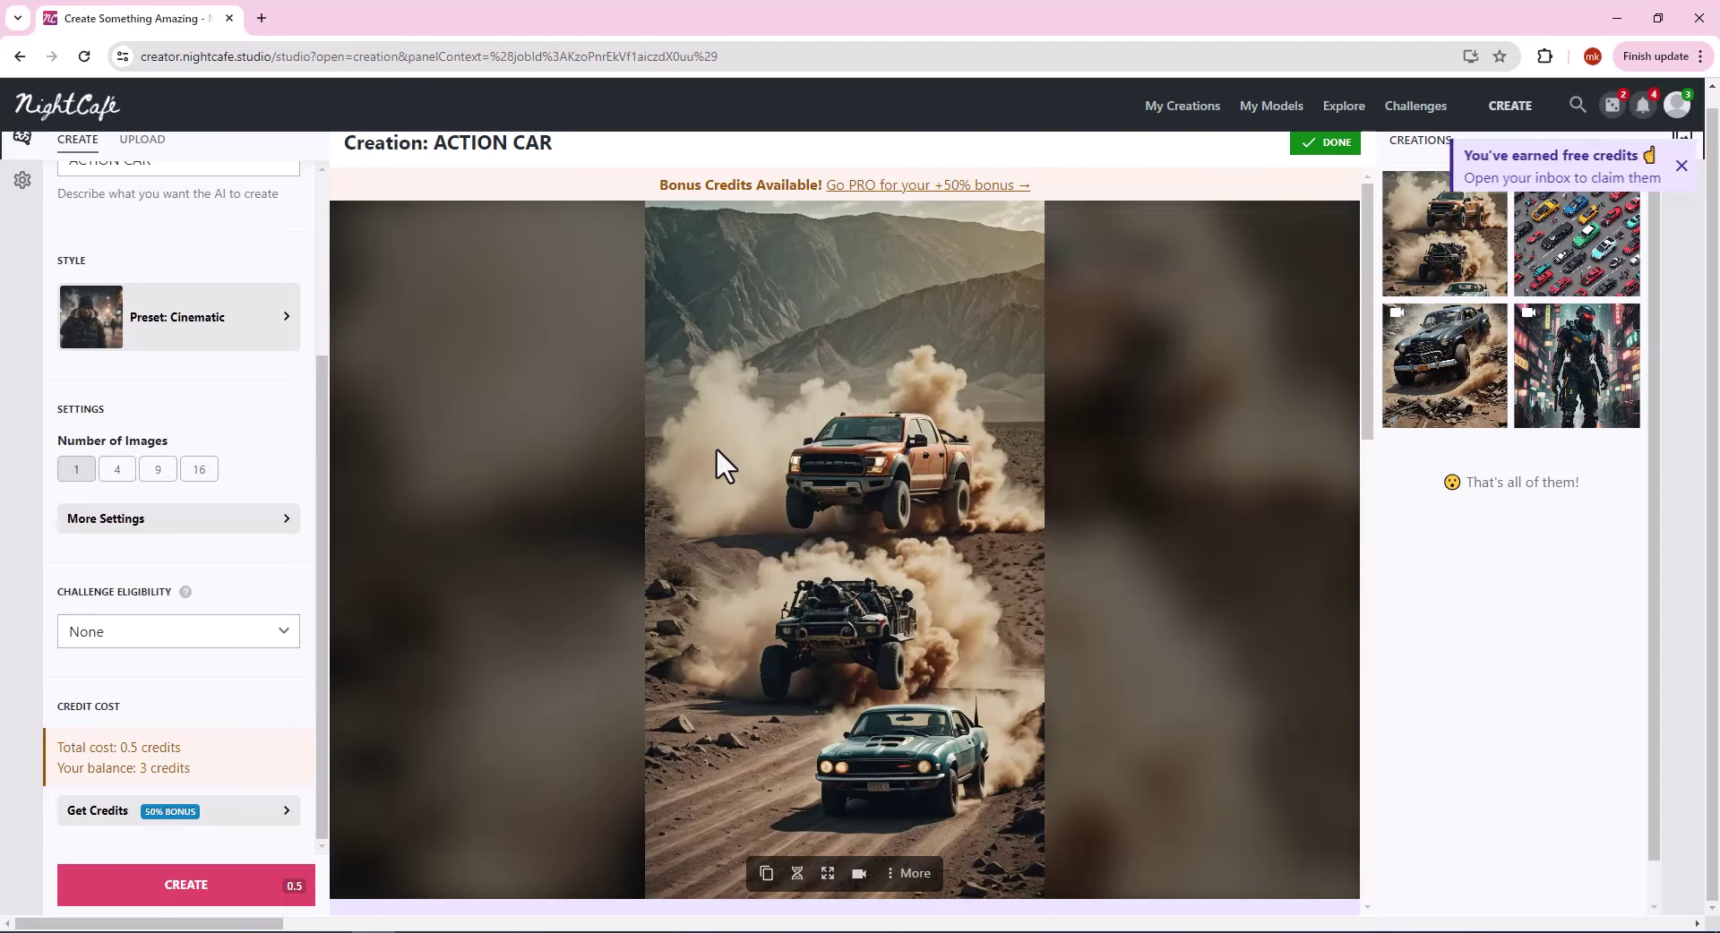
pyautogui.scroll(-1, 717, 448)
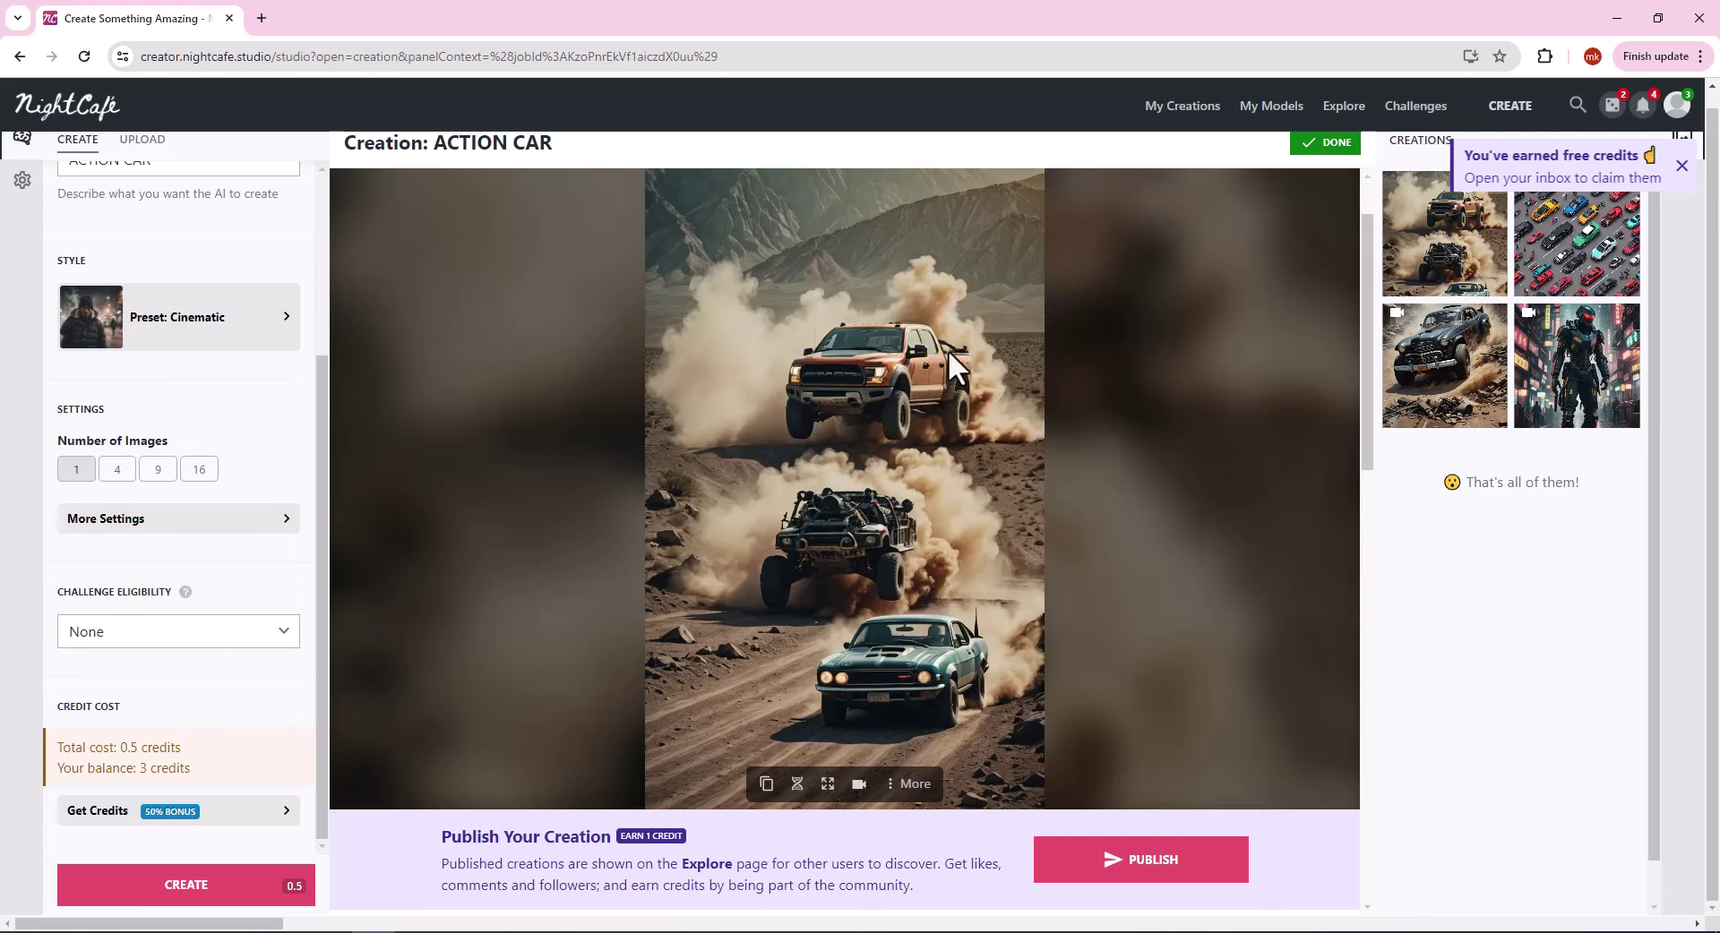
# Switch the preset style to Horror and generate a new ACTION CAR image.
pyautogui.click(234, 340)
pyautogui.scroll(-12, 714, 645)
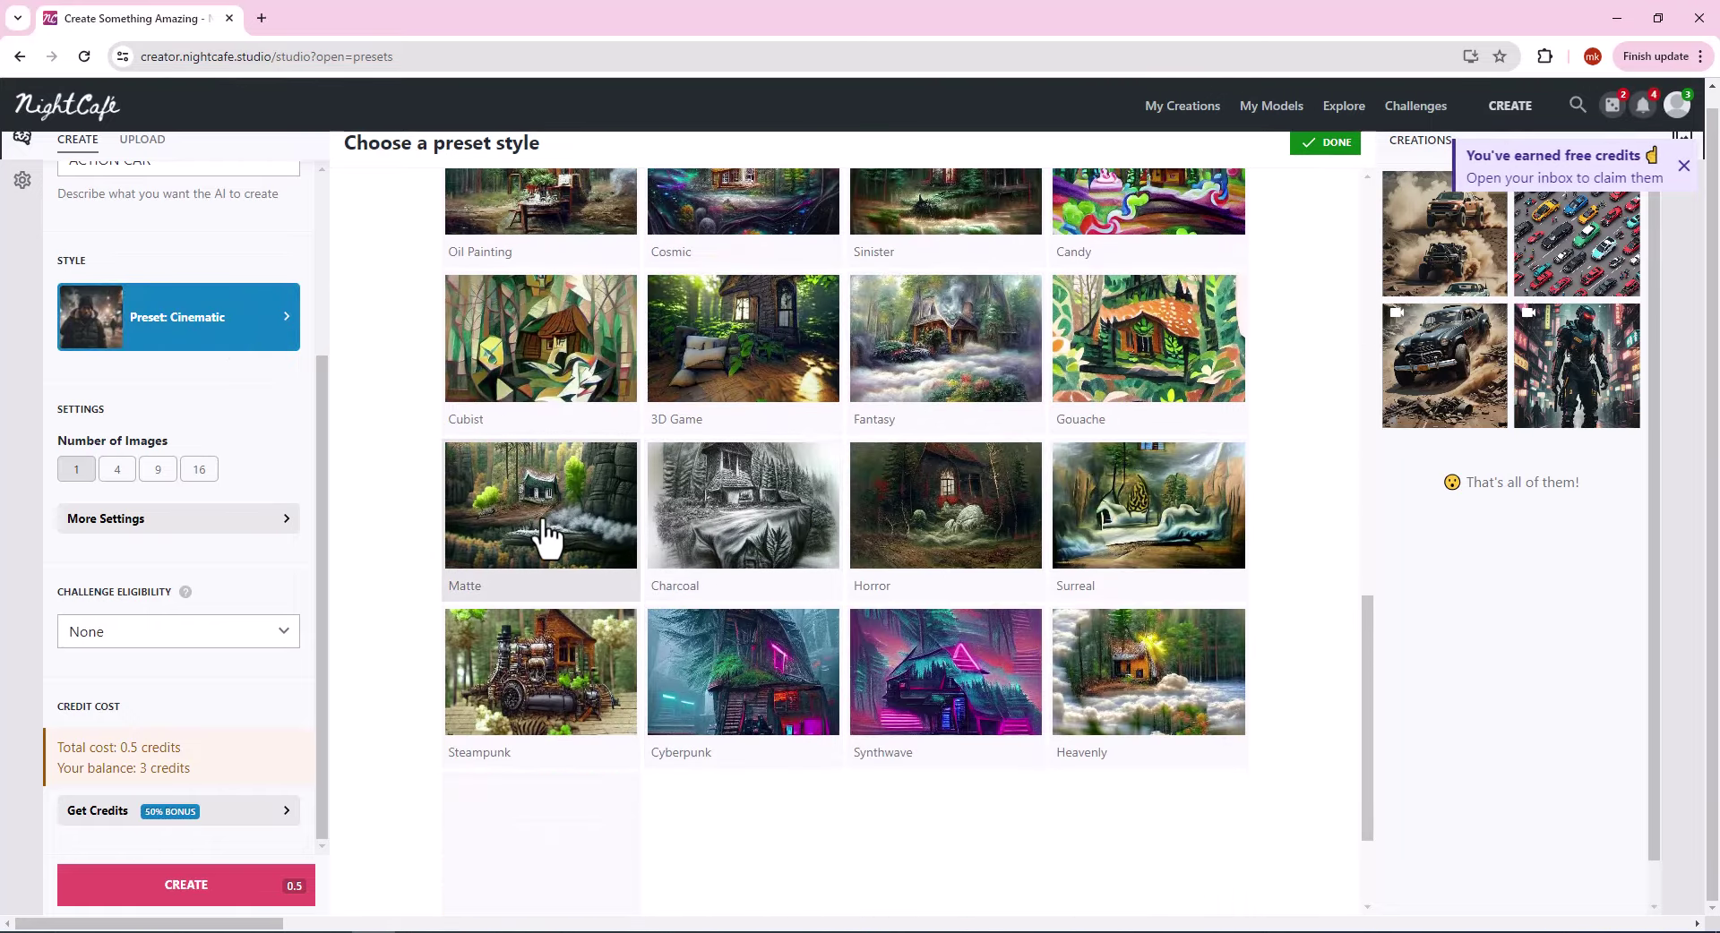
pyautogui.click(963, 535)
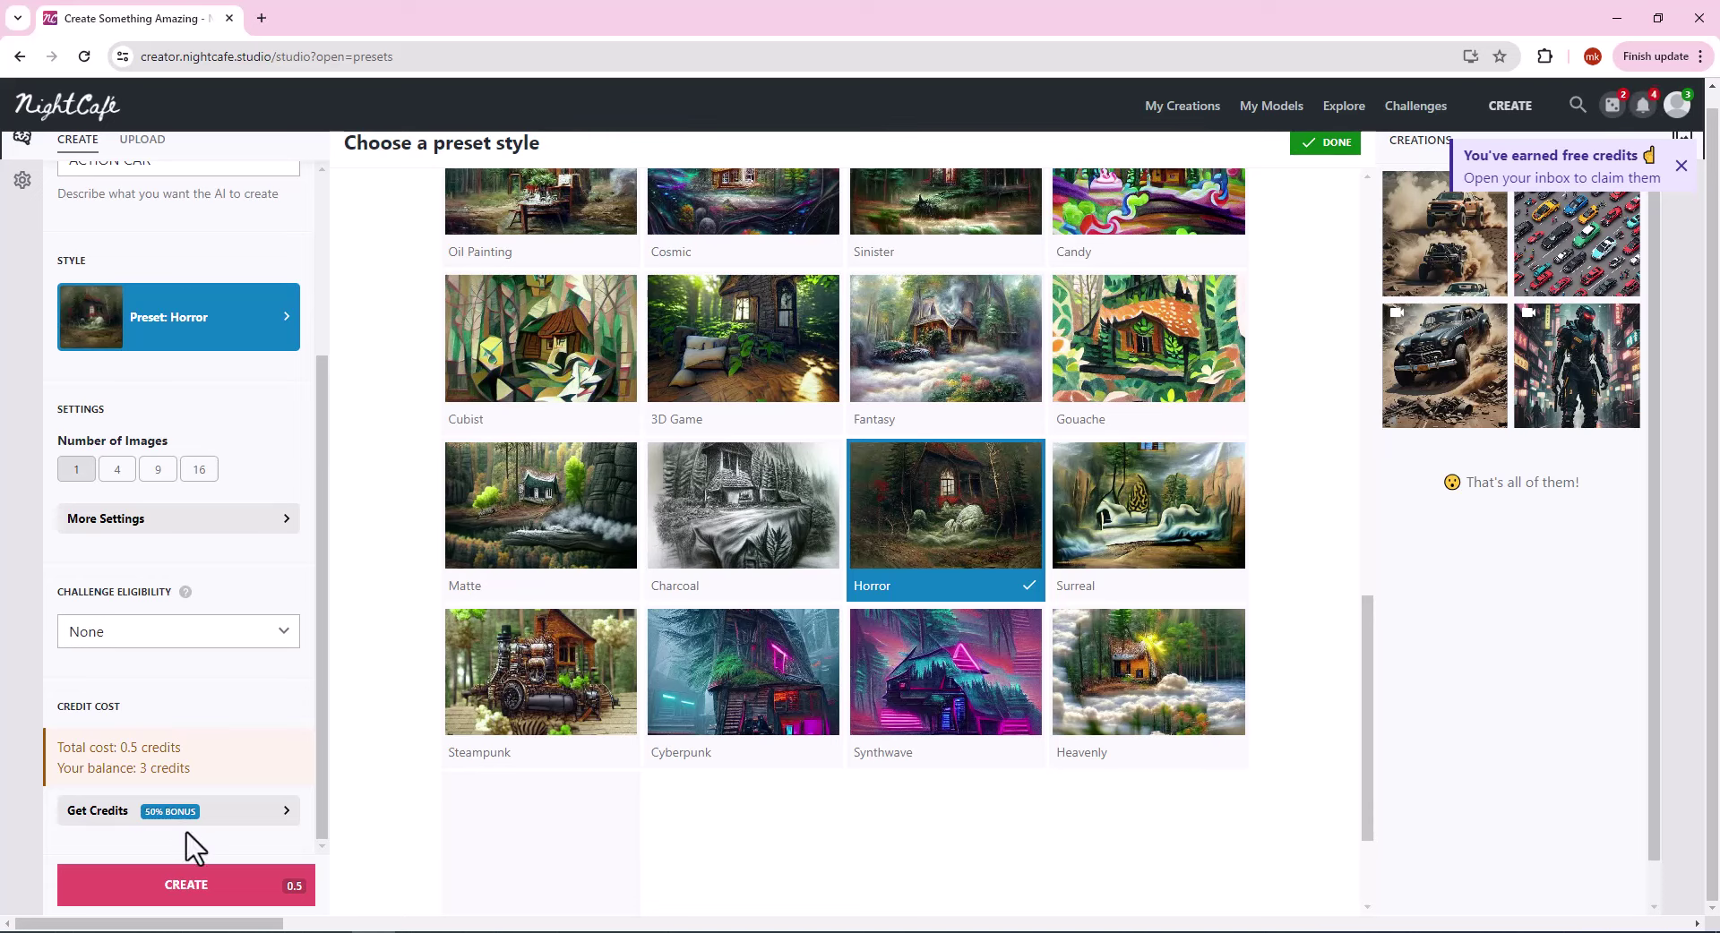
pyautogui.click(204, 889)
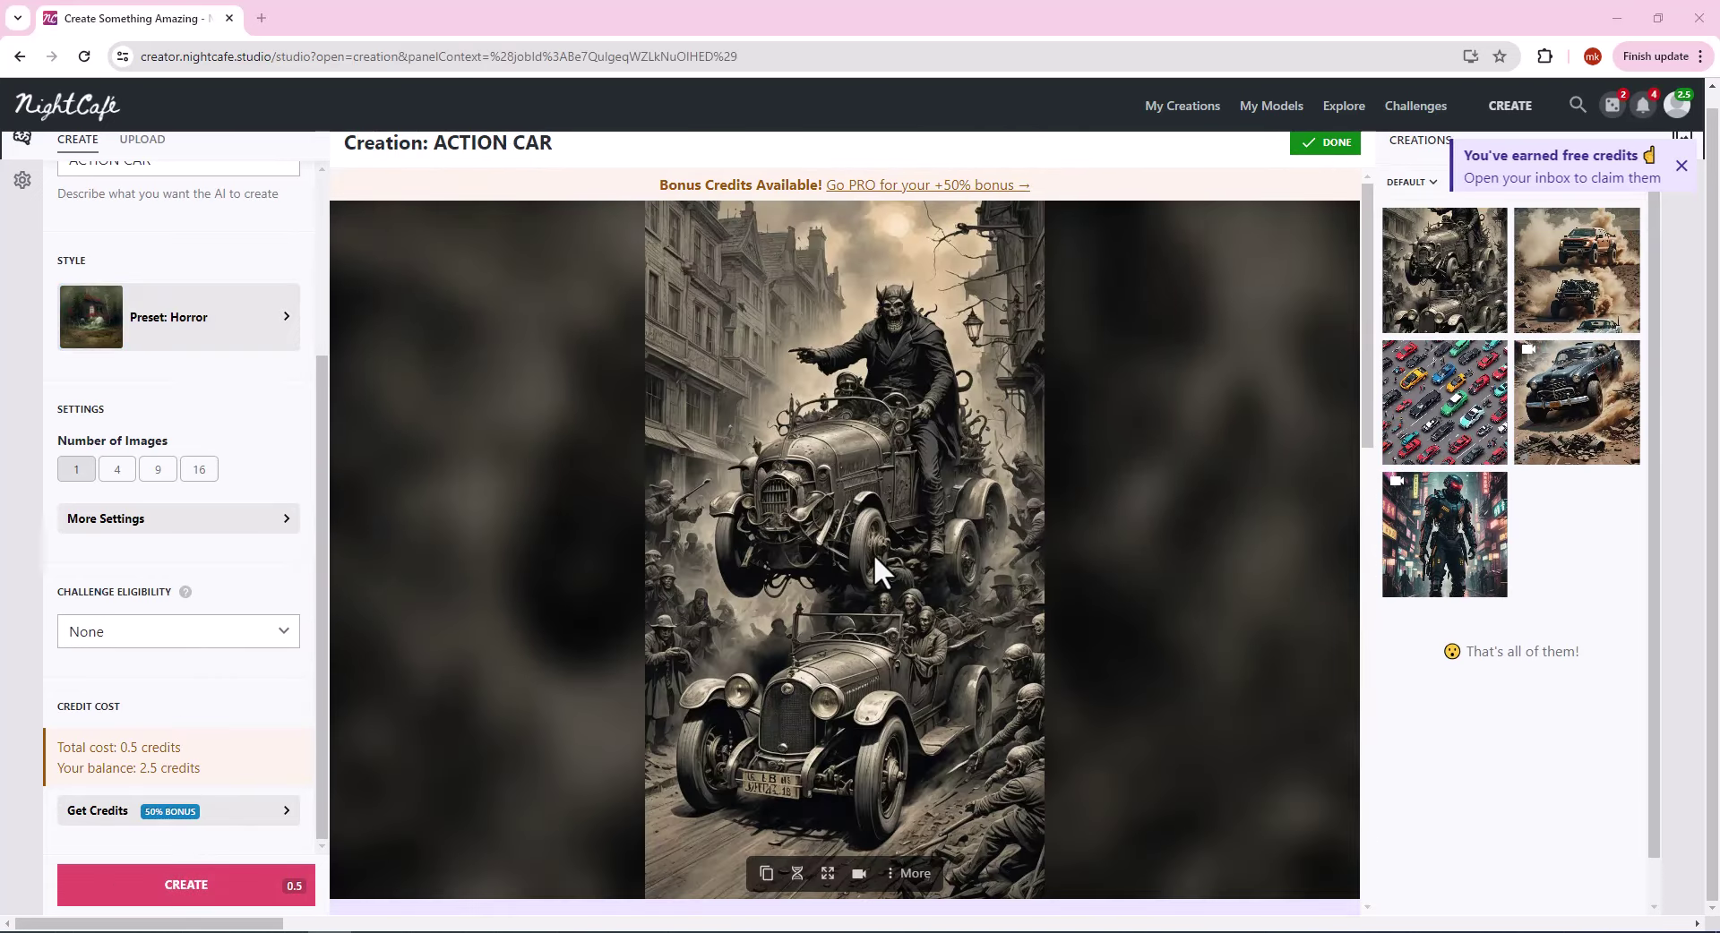
pyautogui.scroll(-2, 873, 553)
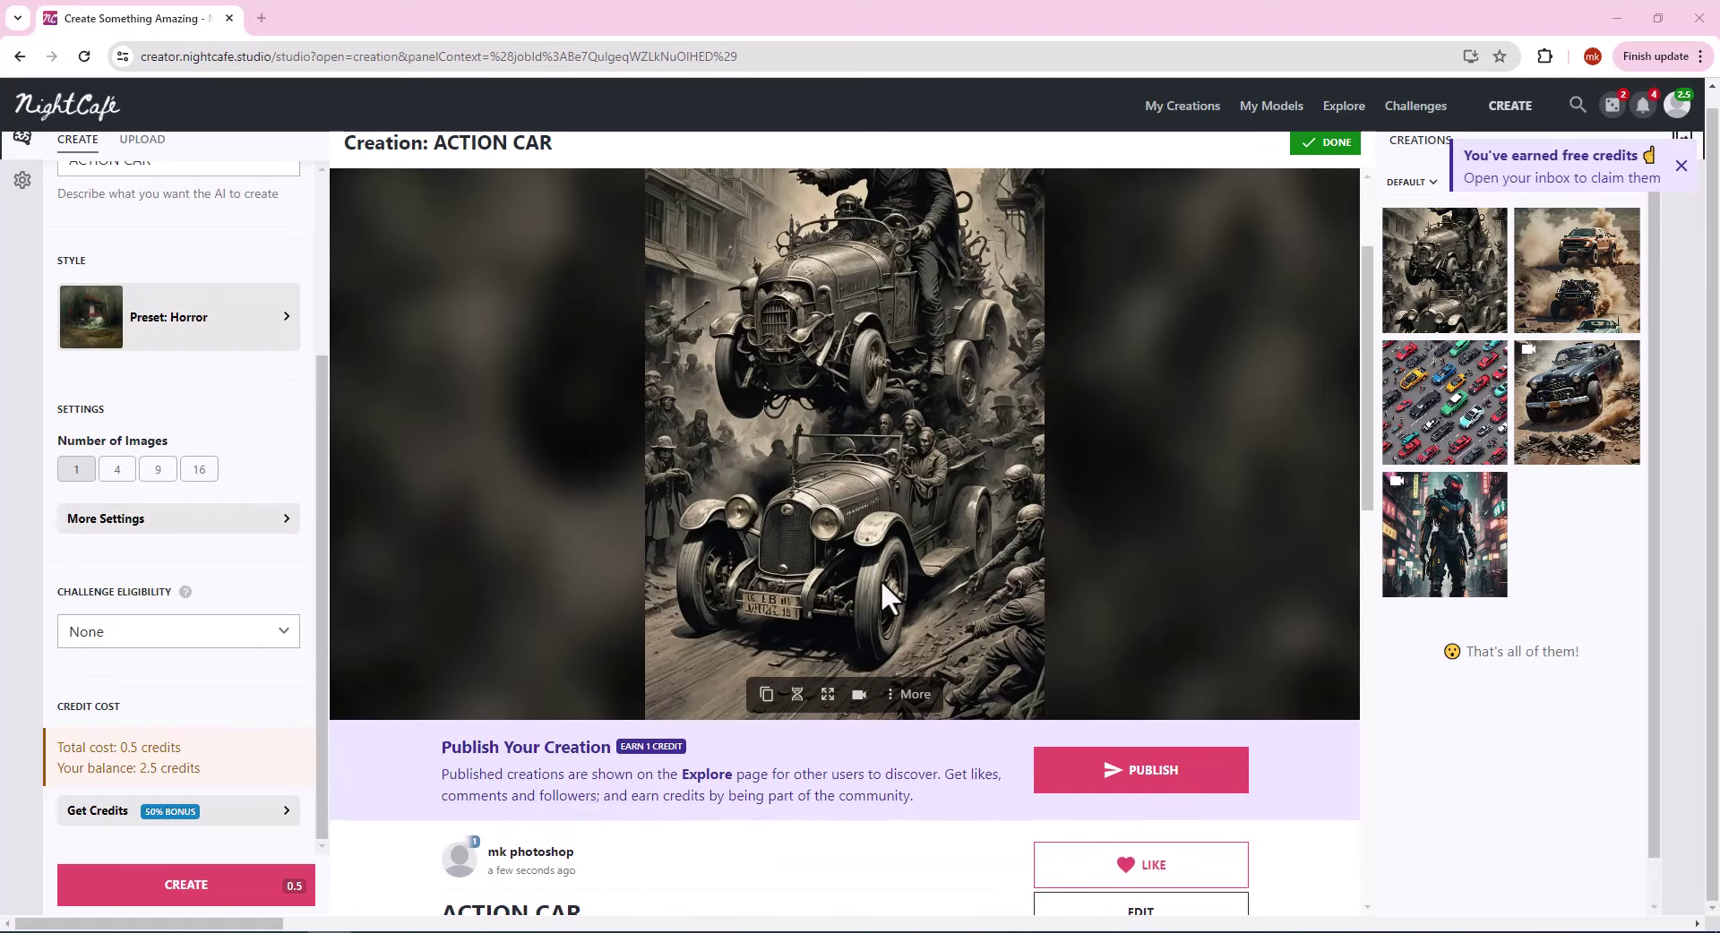
pyautogui.scroll(2, 880, 579)
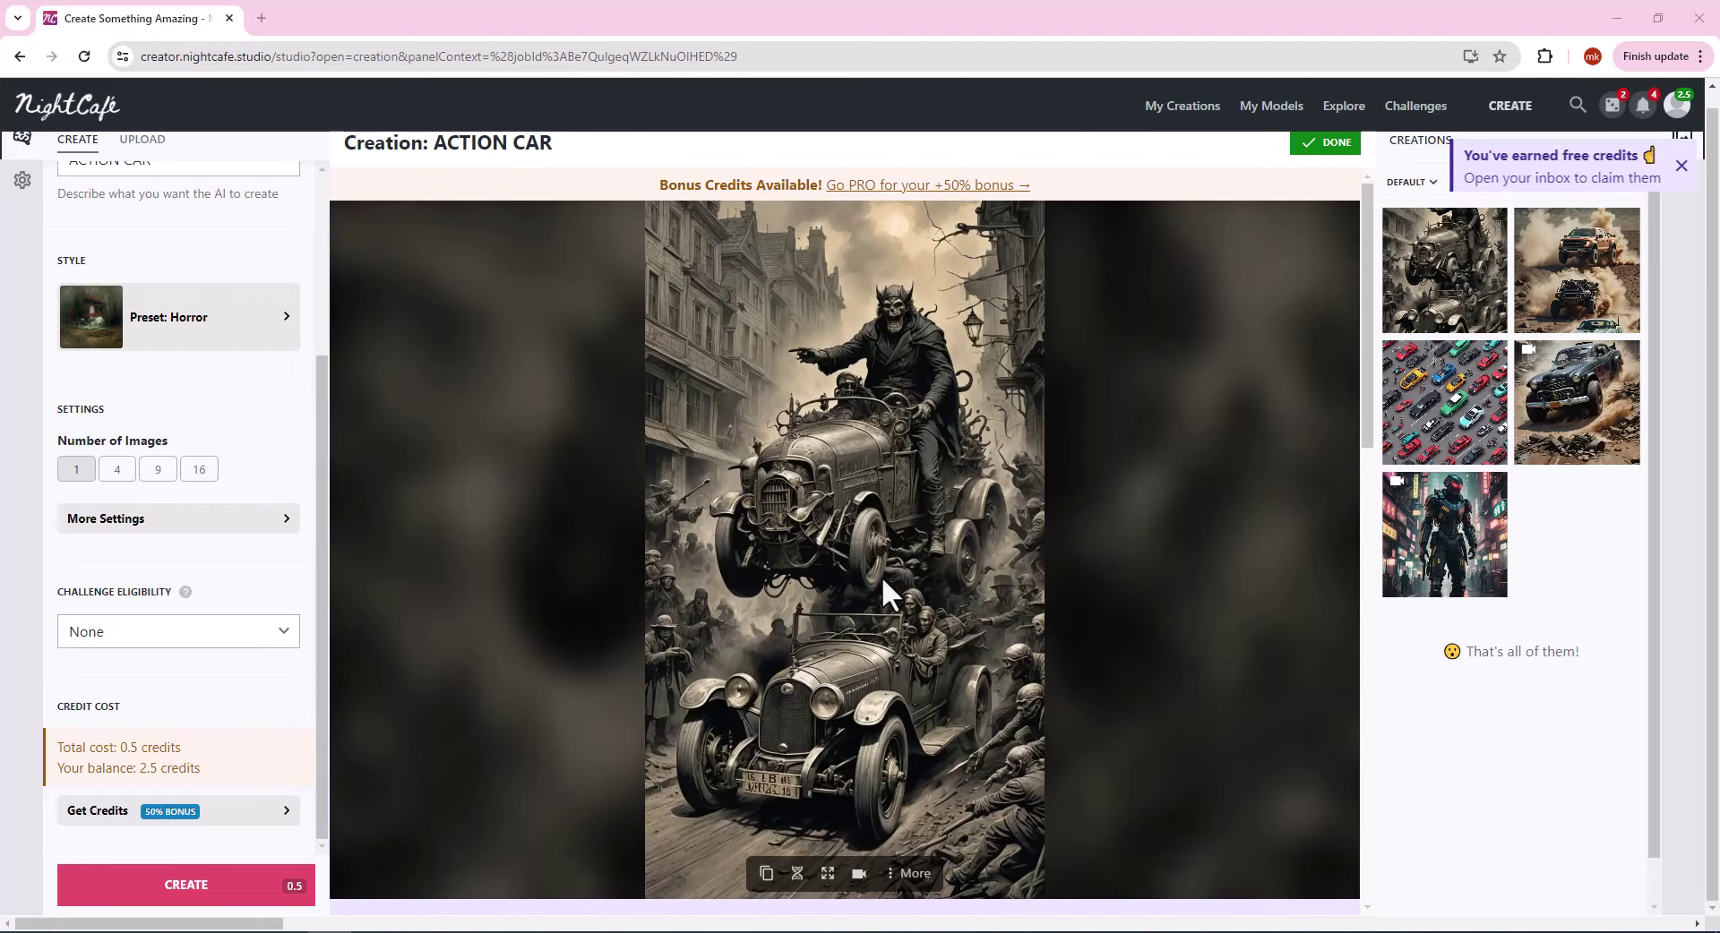
# Animate the Horror-style ACTION CAR creation, open its animated version and download the video.
pyautogui.scroll(-1, 881, 578)
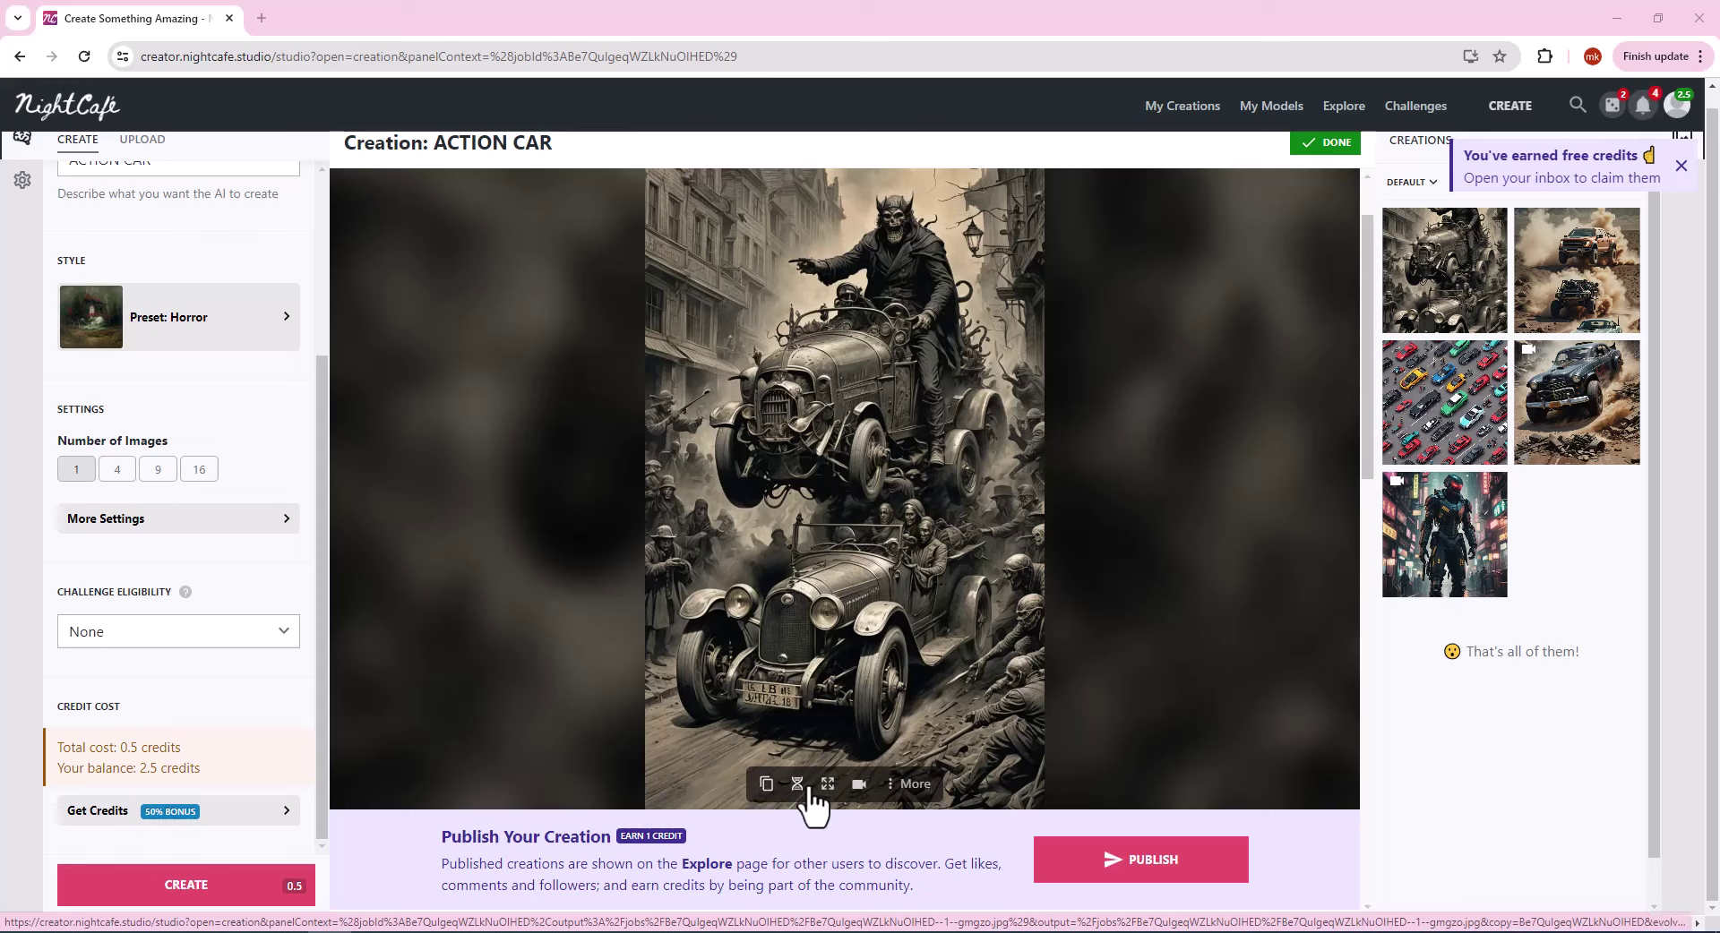
pyautogui.click(860, 794)
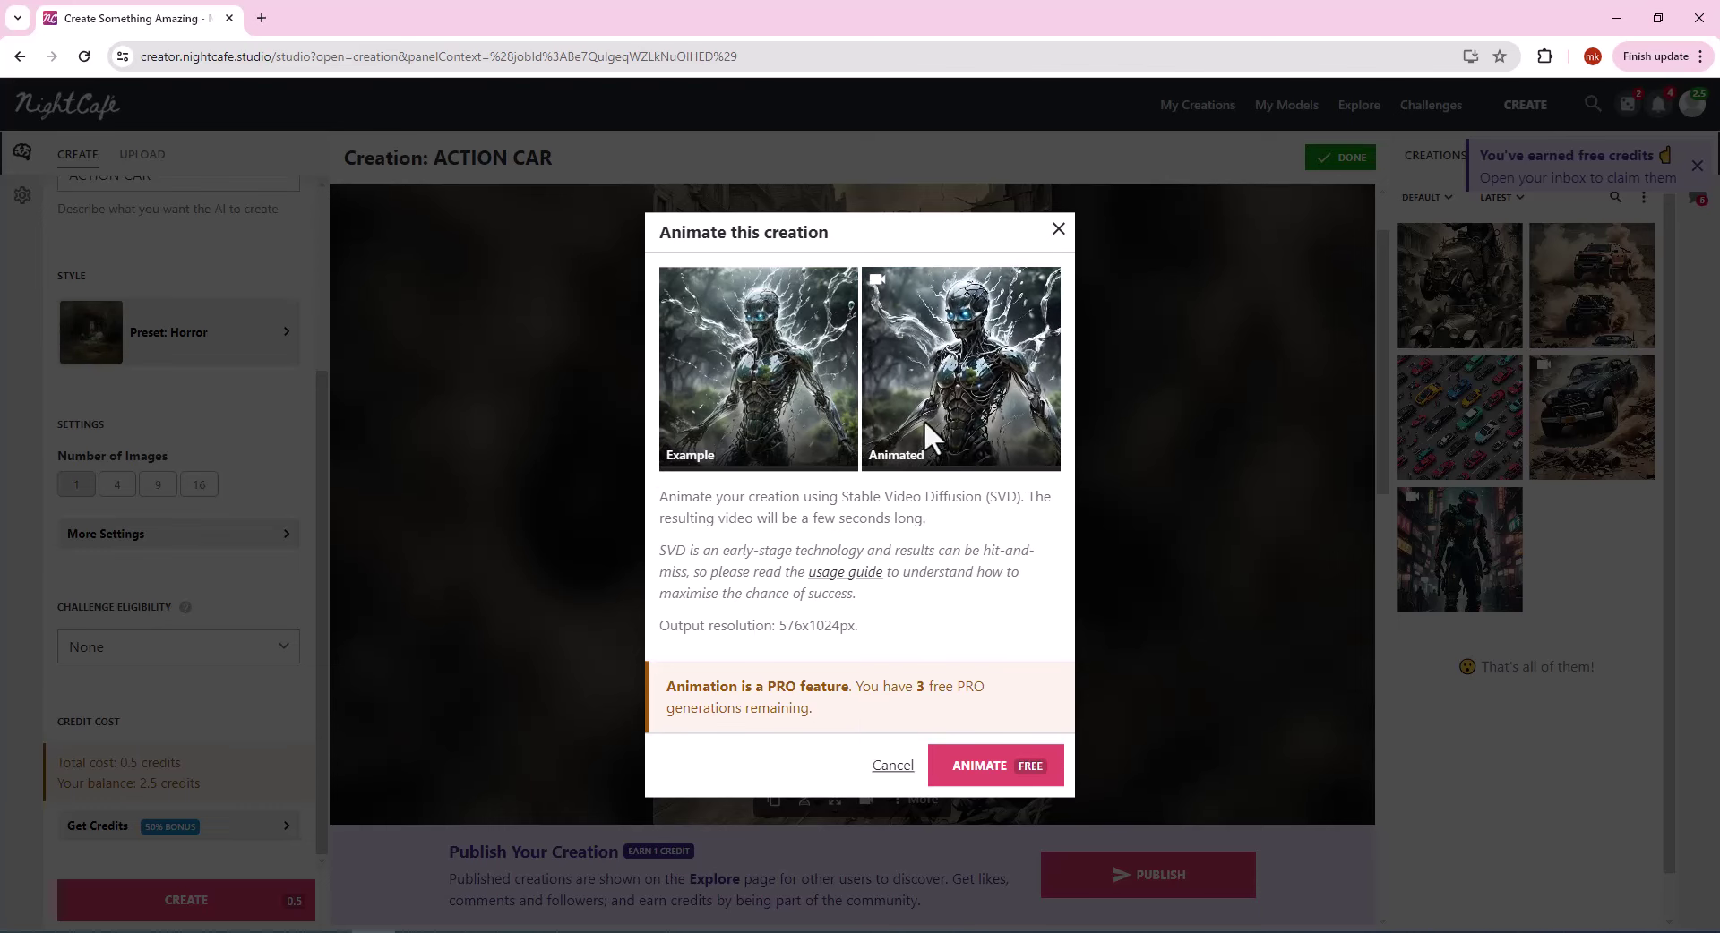
pyautogui.click(983, 774)
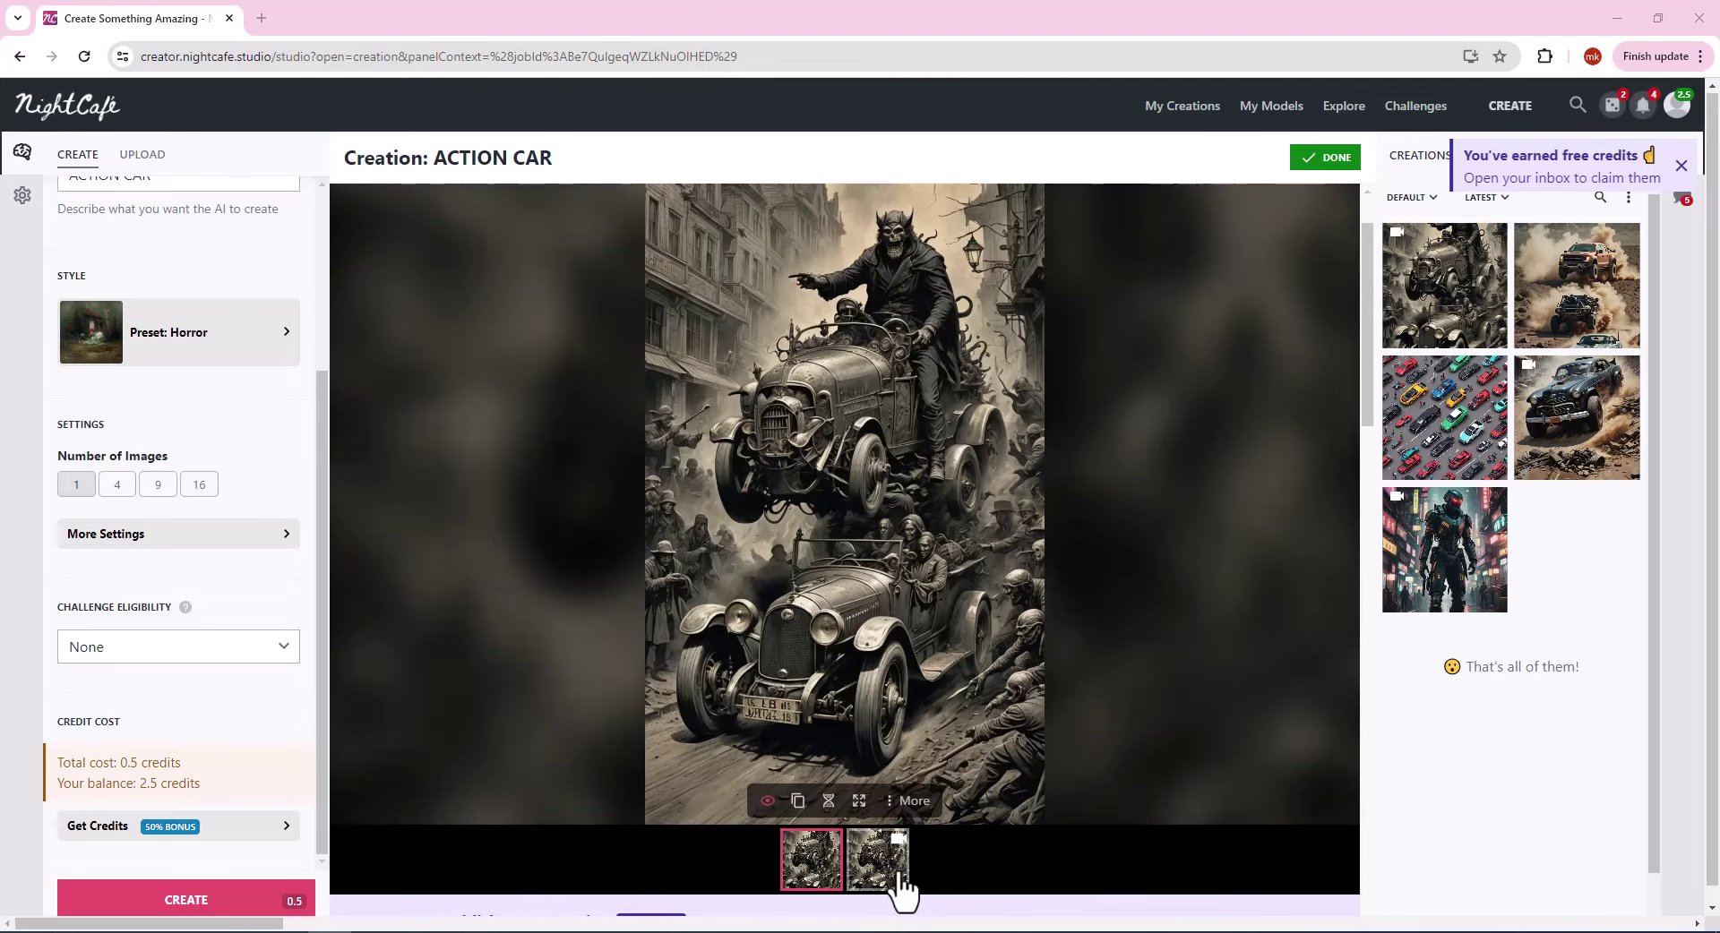
pyautogui.click(901, 865)
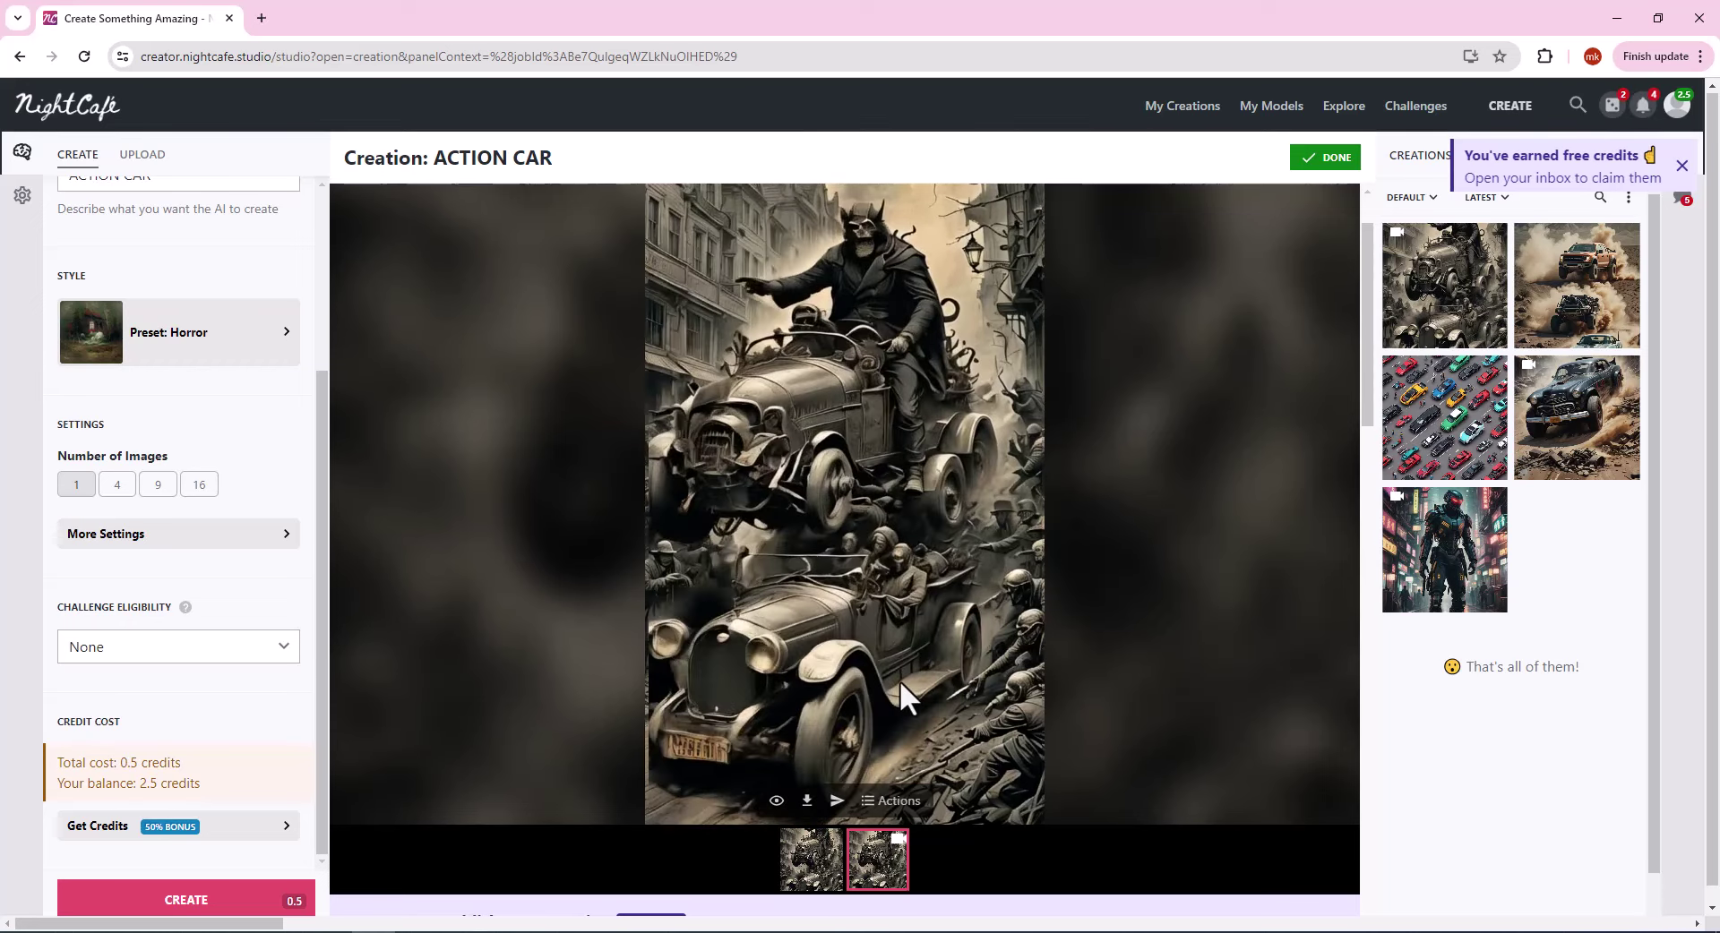
pyautogui.click(868, 806)
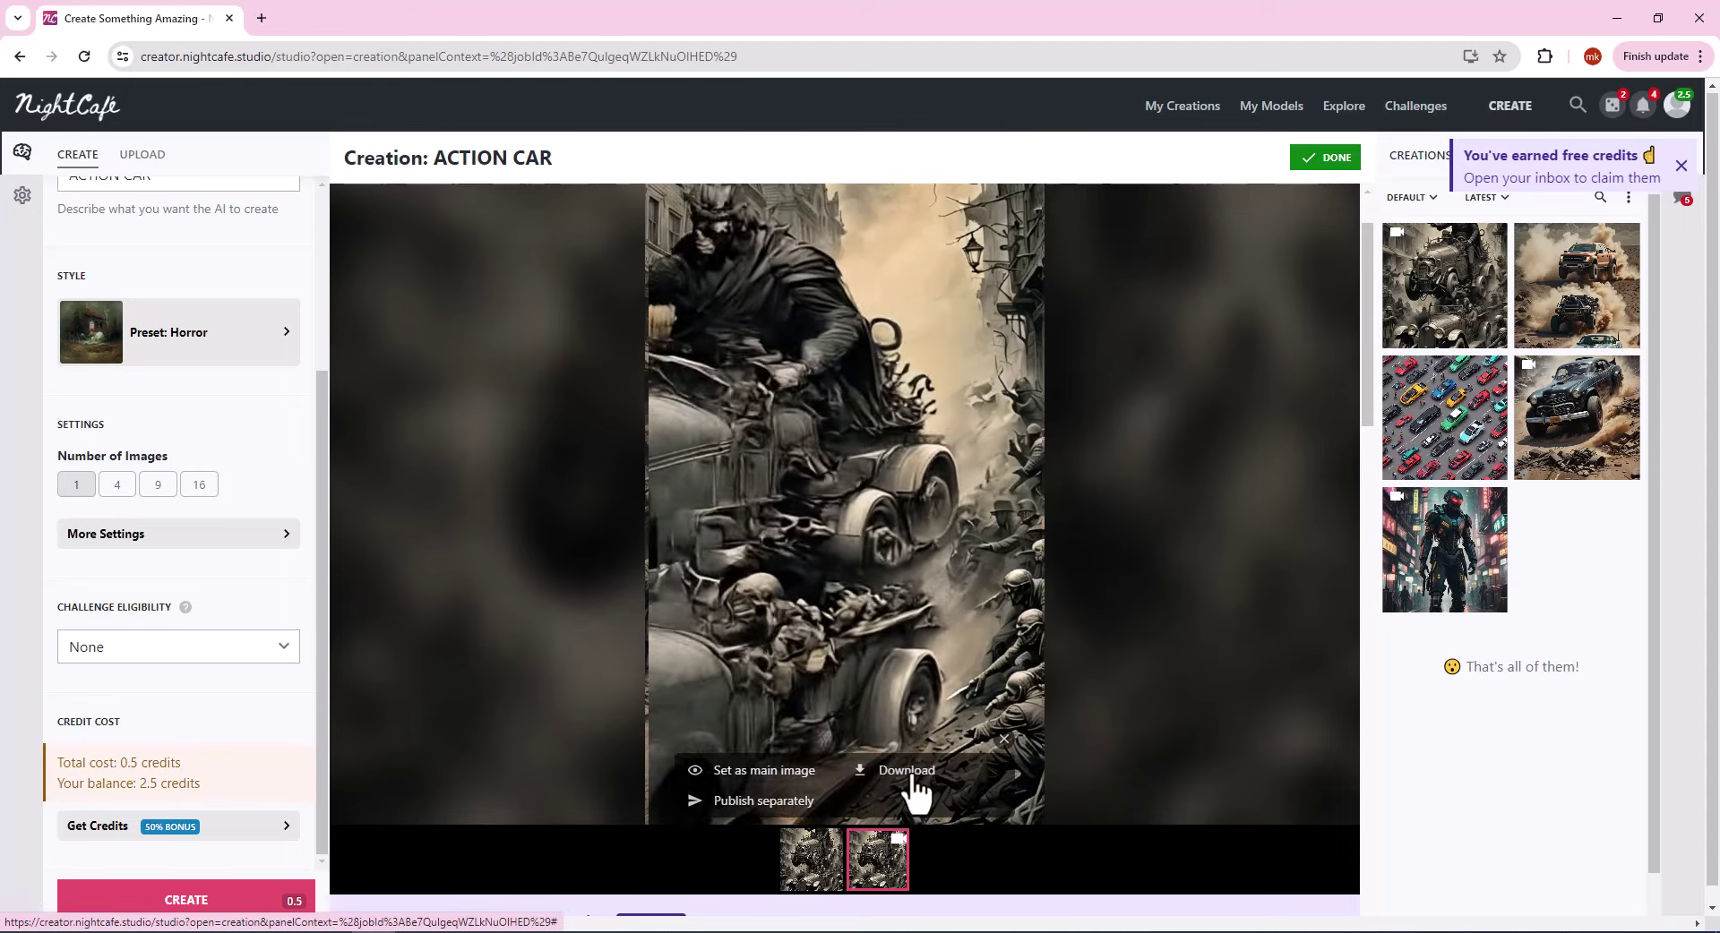
pyautogui.click(910, 775)
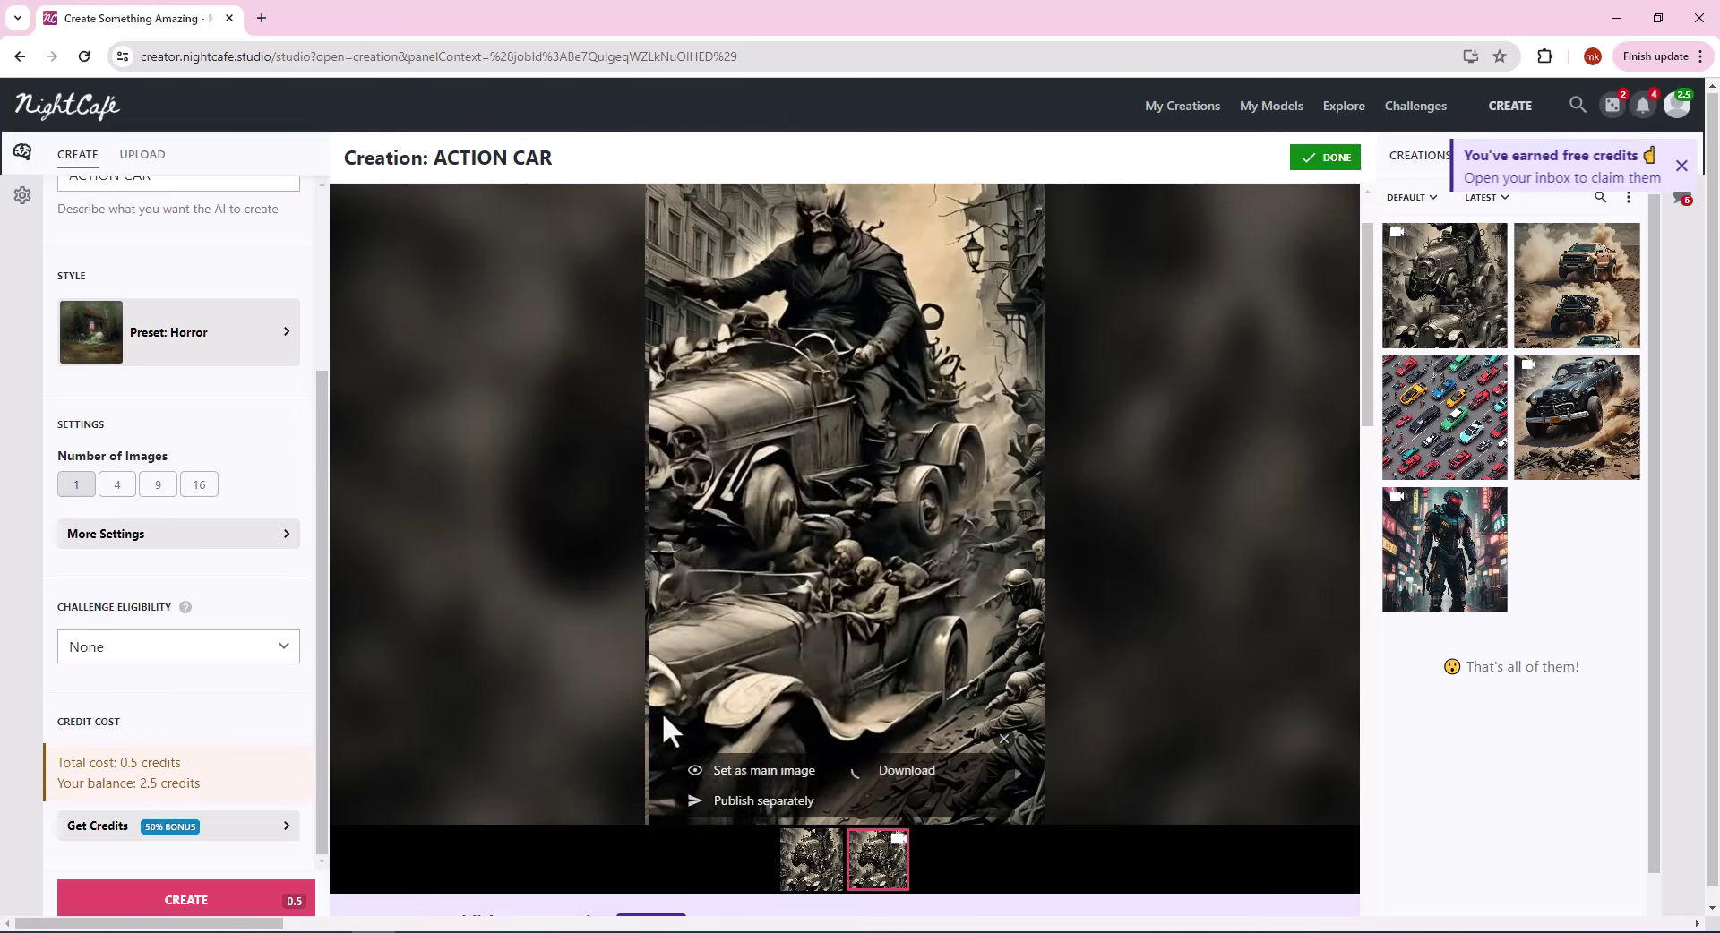
# Change the generation model to DALL-E 3 and the preset style to Cinematic.
pyautogui.scroll(3, 103, 560)
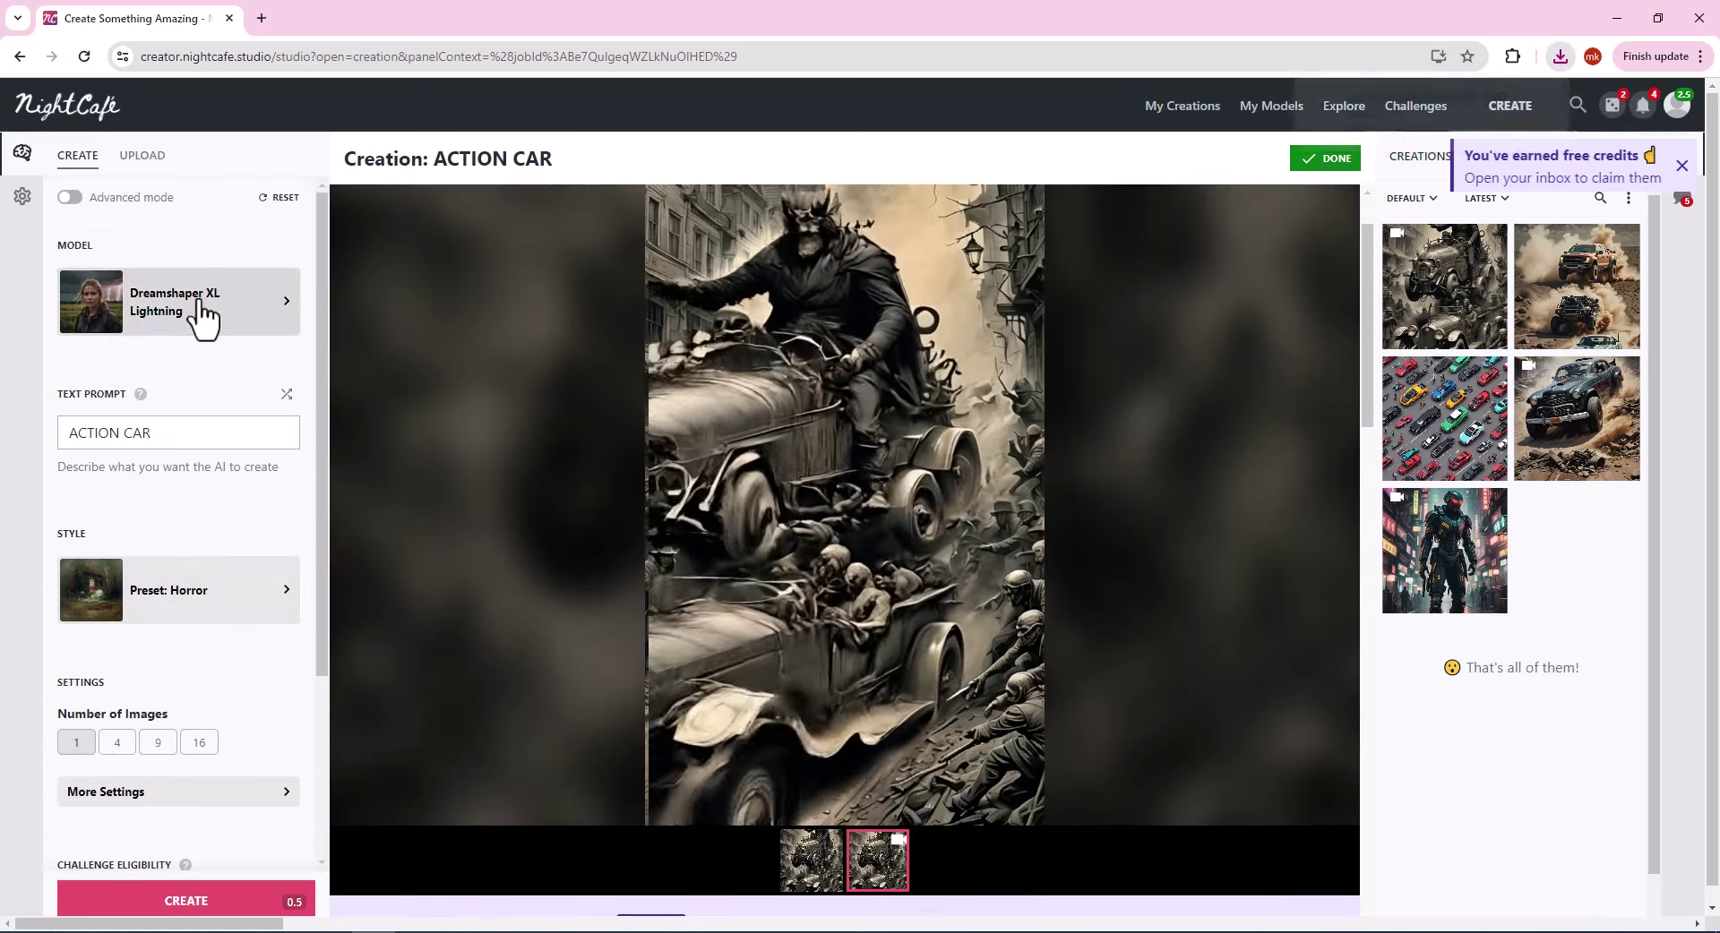
pyautogui.click(201, 315)
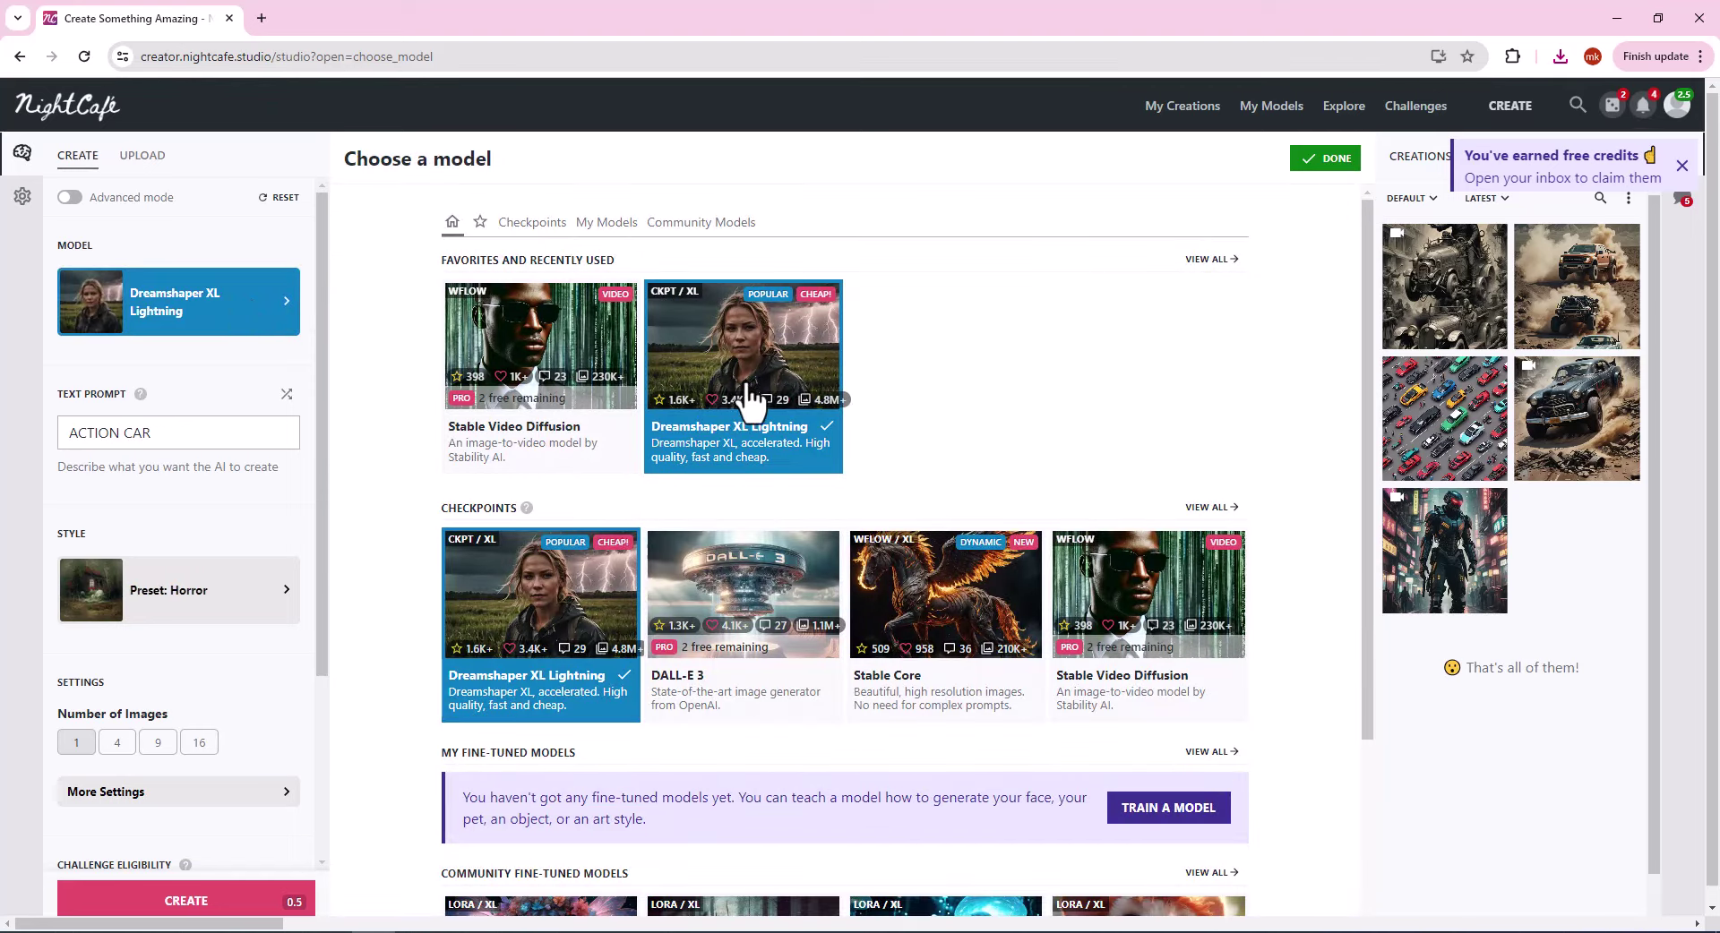
pyautogui.click(765, 595)
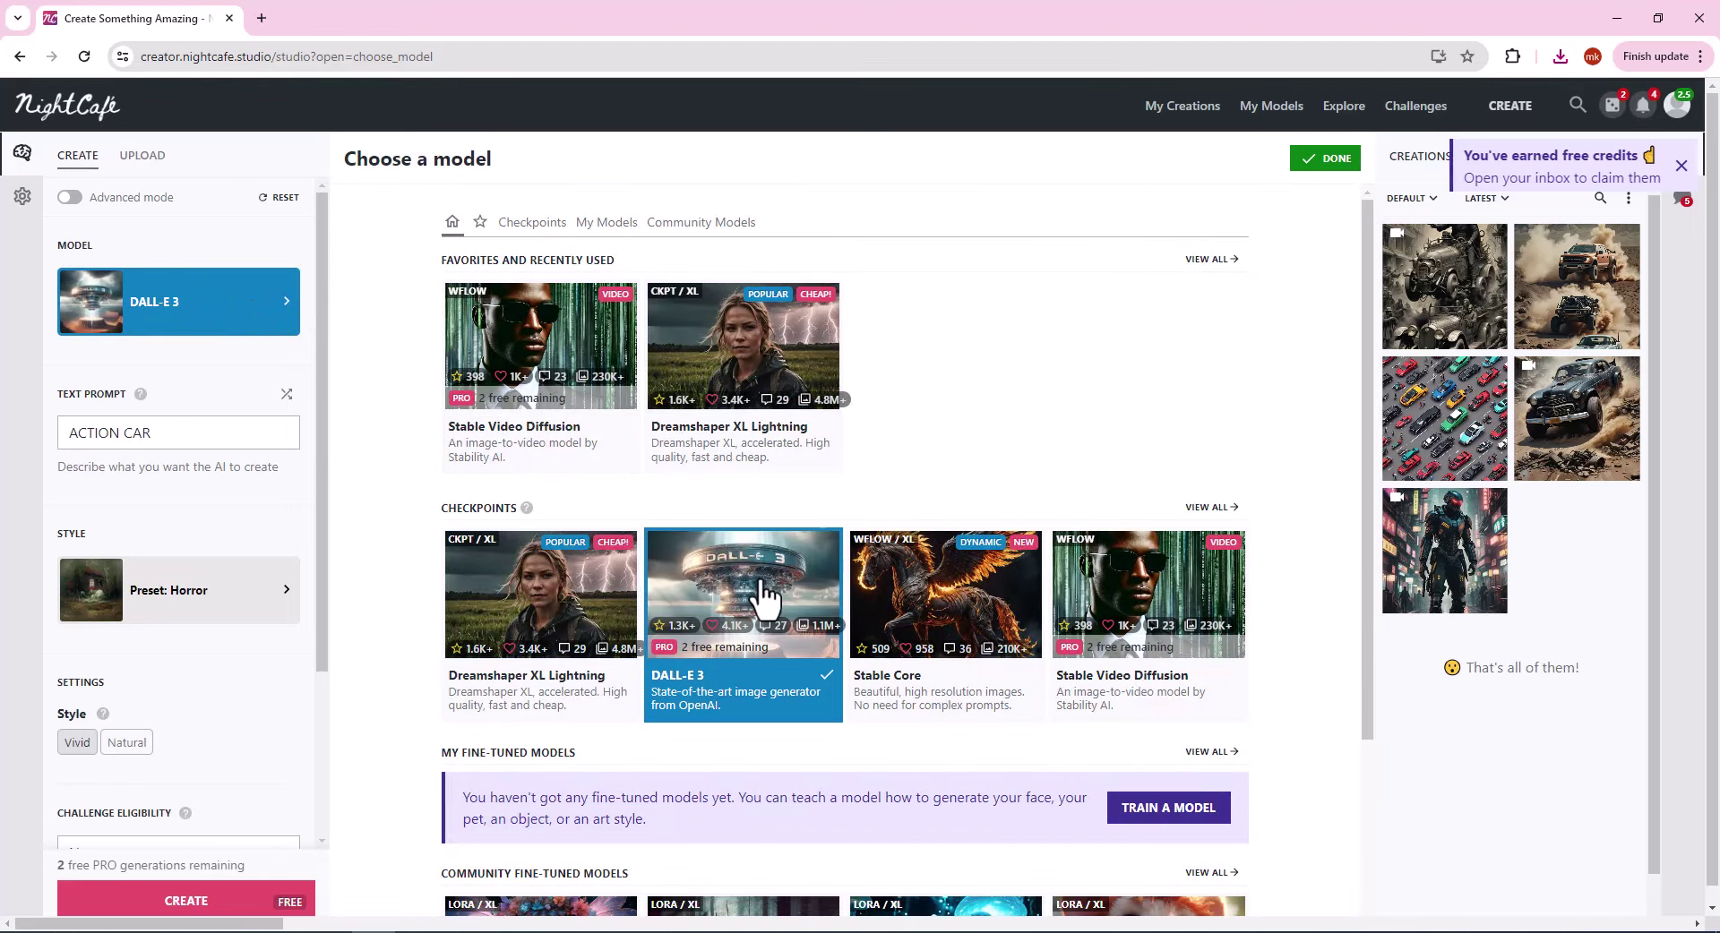
pyautogui.scroll(-2, 235, 563)
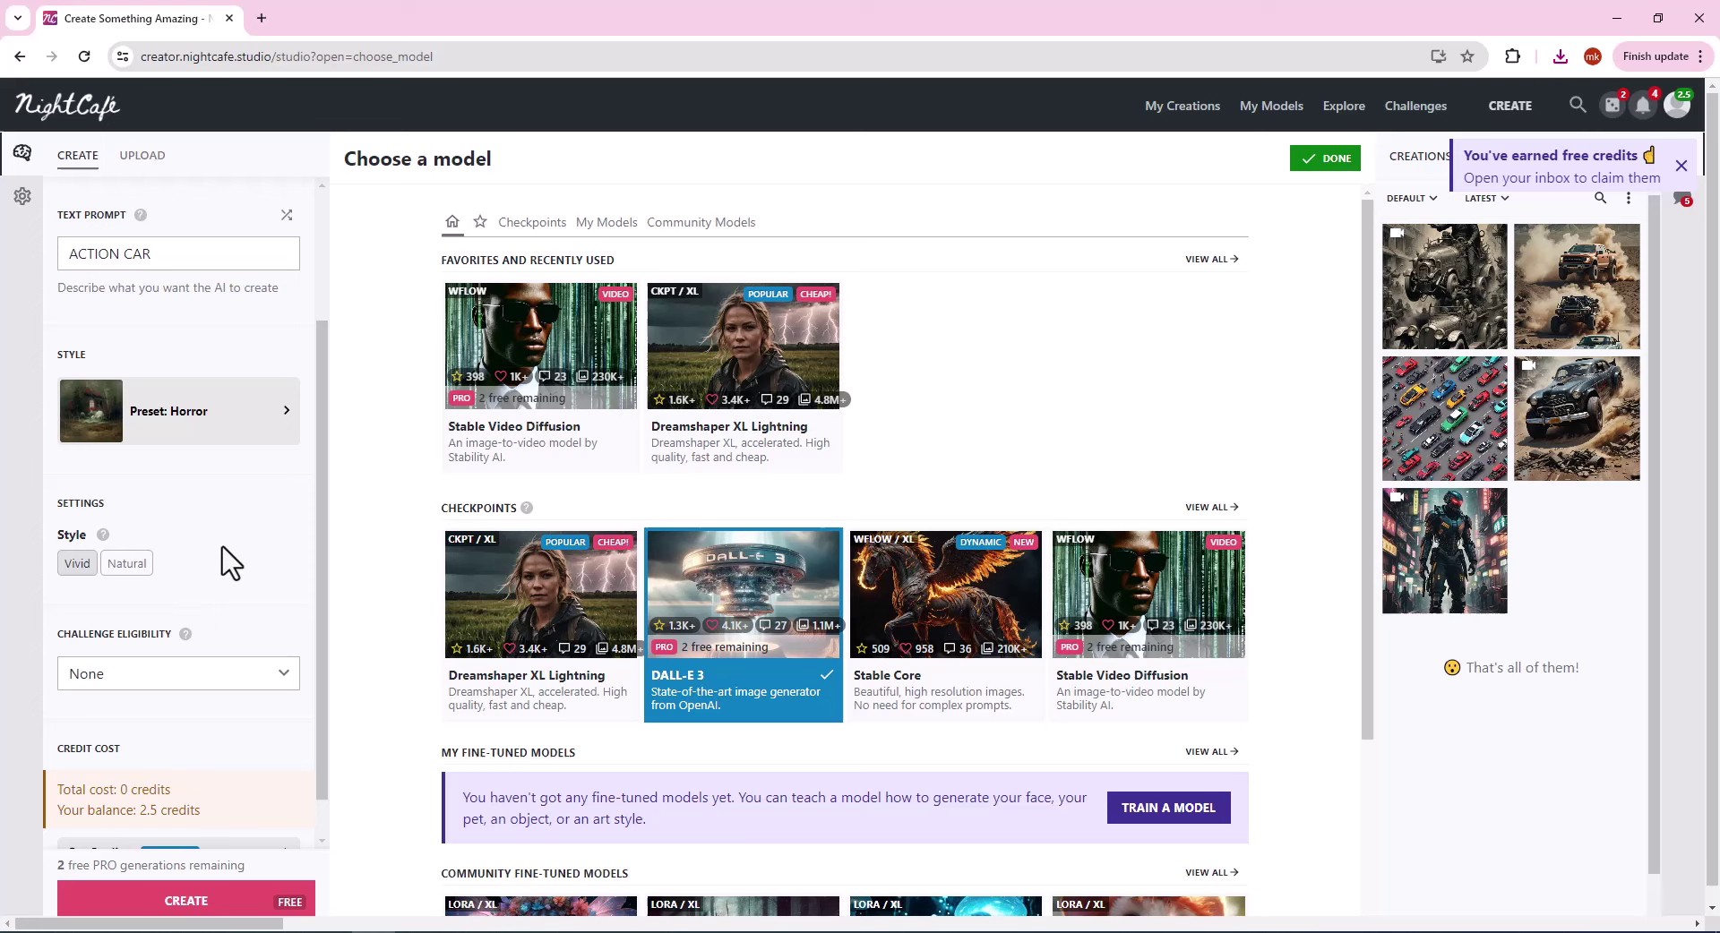
pyautogui.click(240, 448)
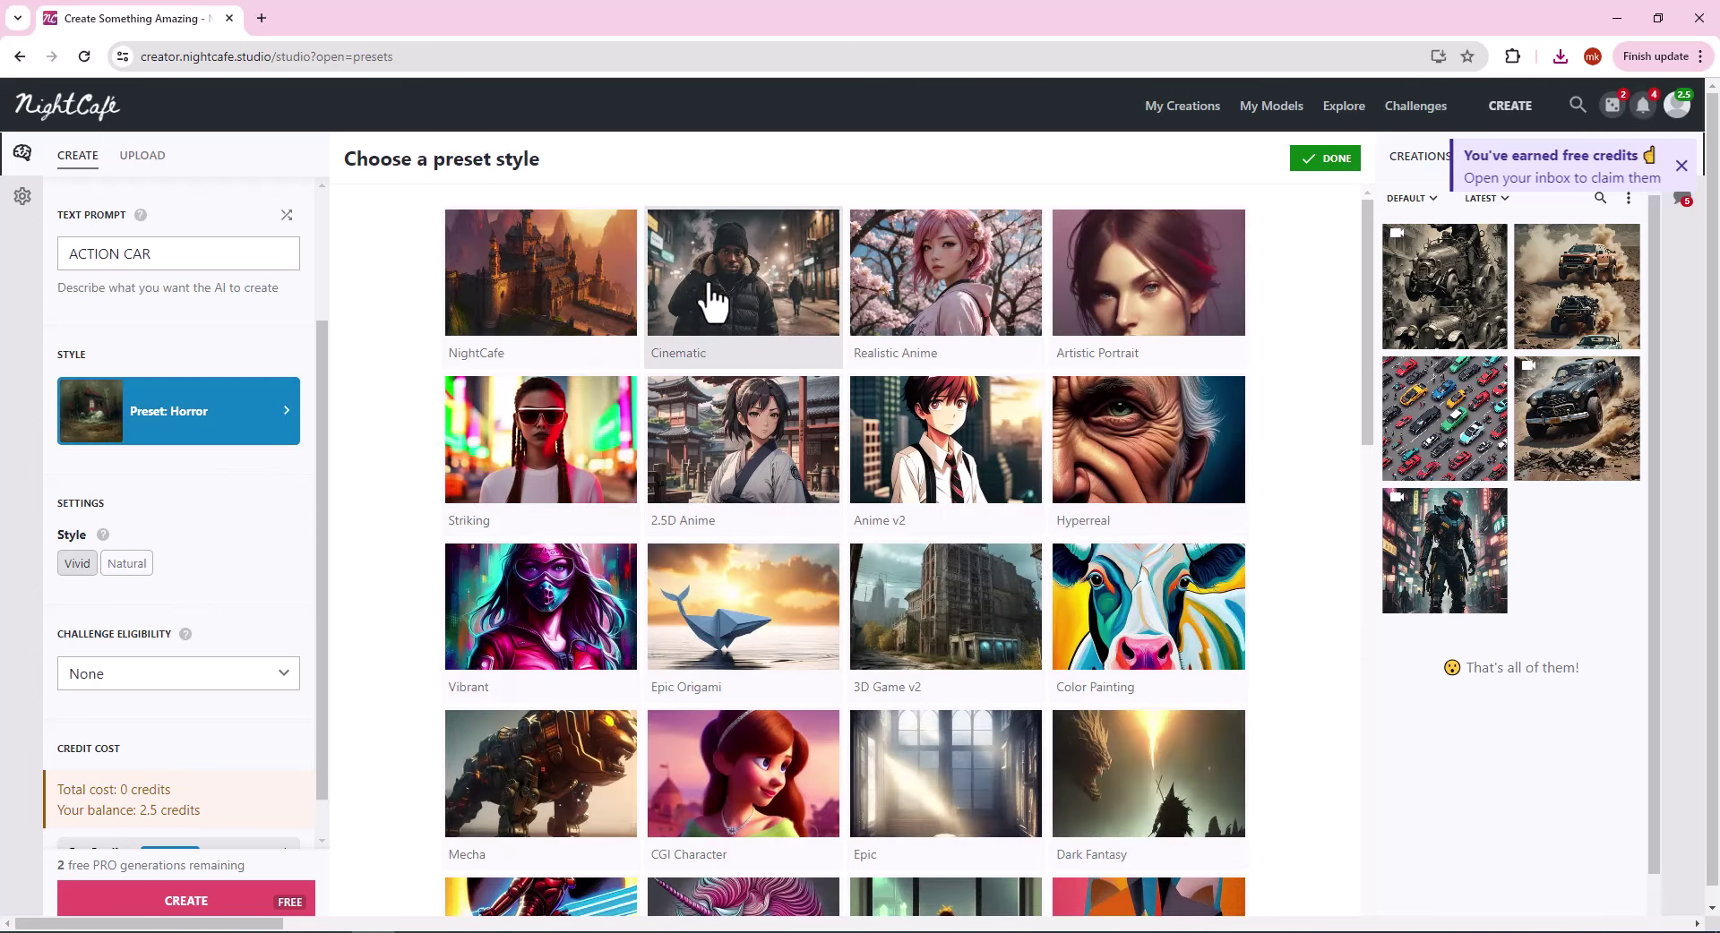
pyautogui.scroll(-1, 126, 691)
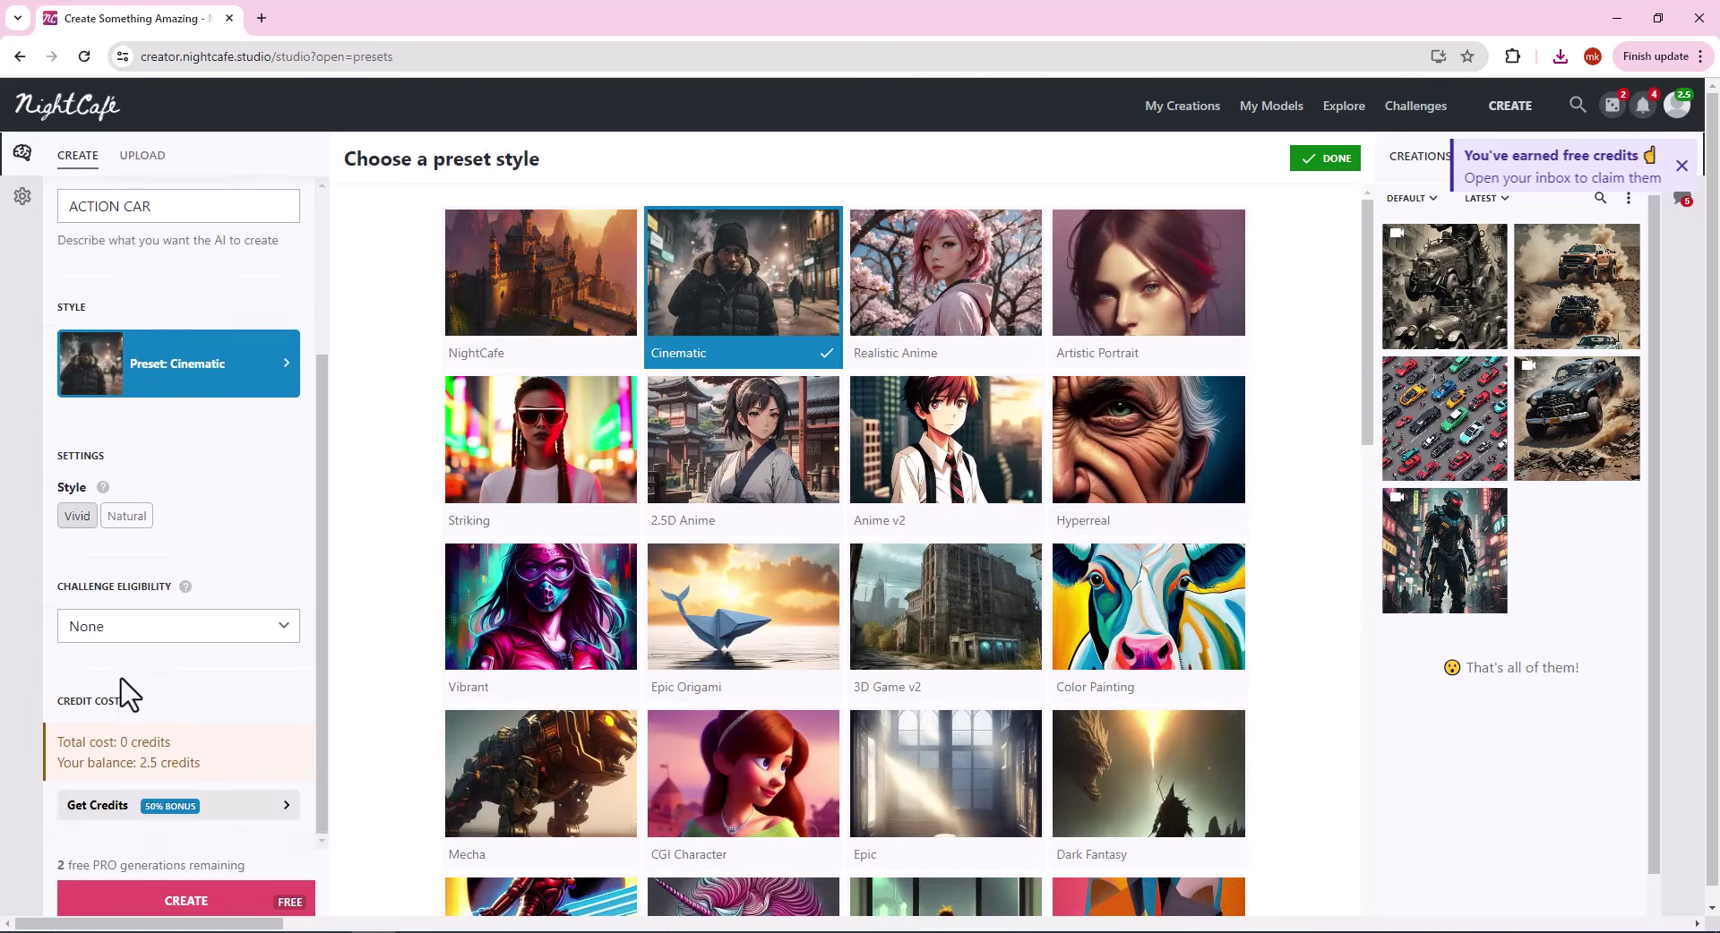
# Replace the prompt with the copied text about a handsome cyborg stumbling through a rainy, hazy cyberpunk sci fi city at night, and generate the image.
pyautogui.scroll(3, 134, 609)
pyautogui.hotkey('ctrl', 'a')
pyautogui.rightClick(159, 433)
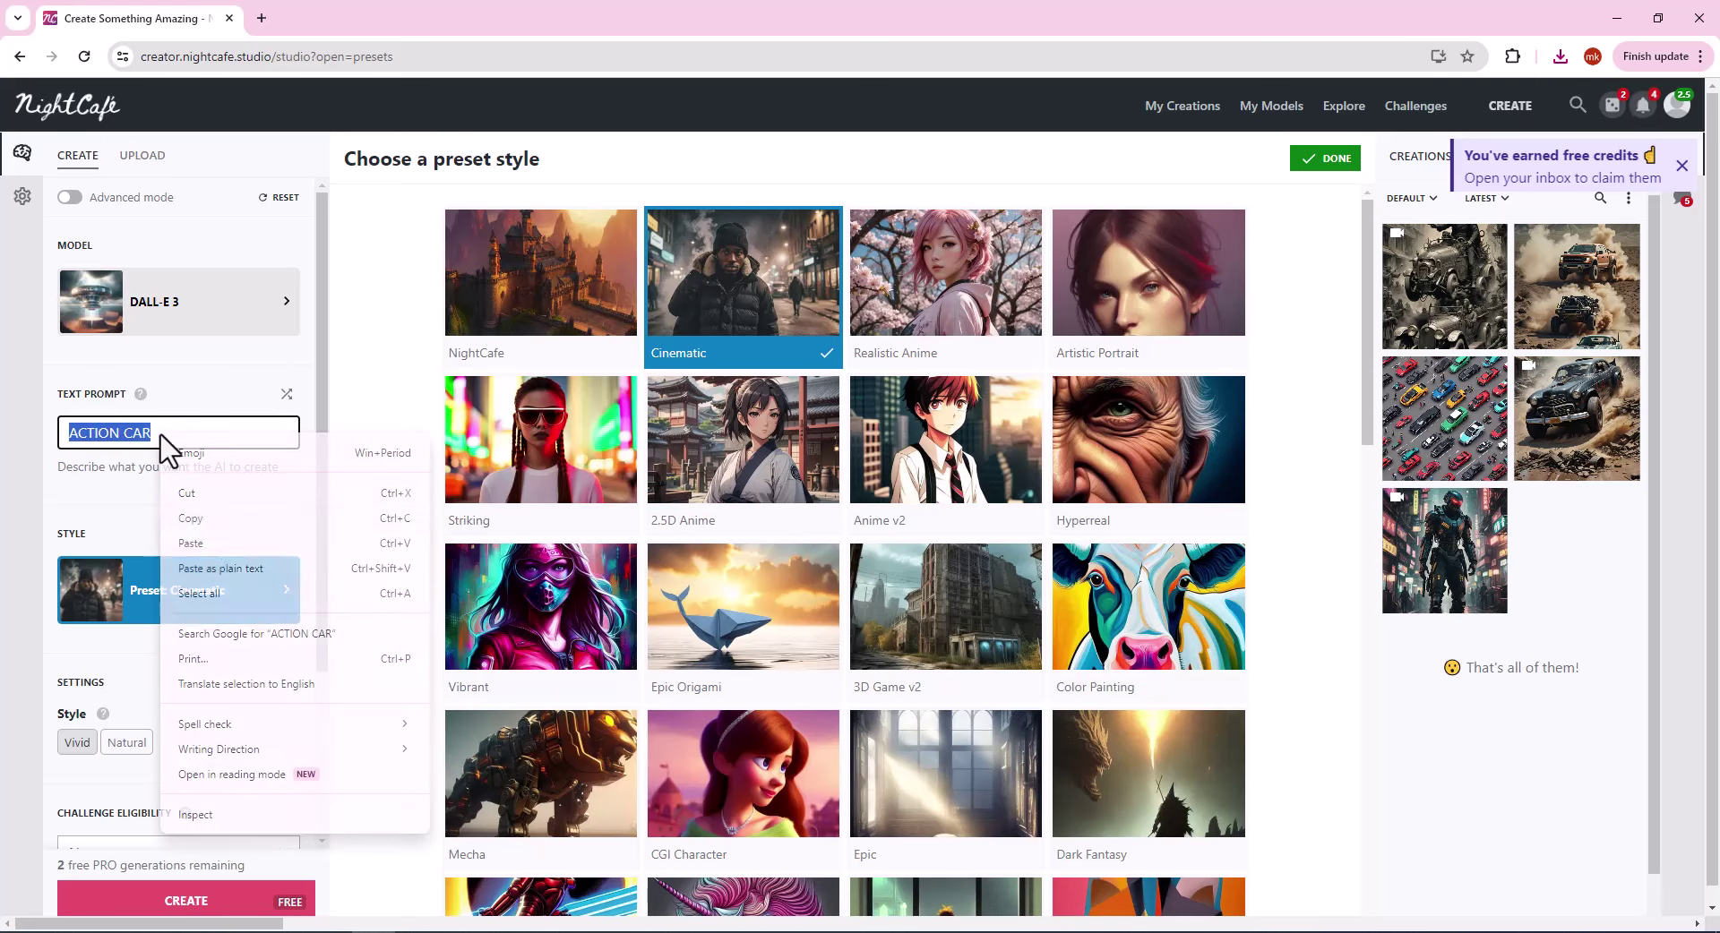
pyautogui.click(219, 543)
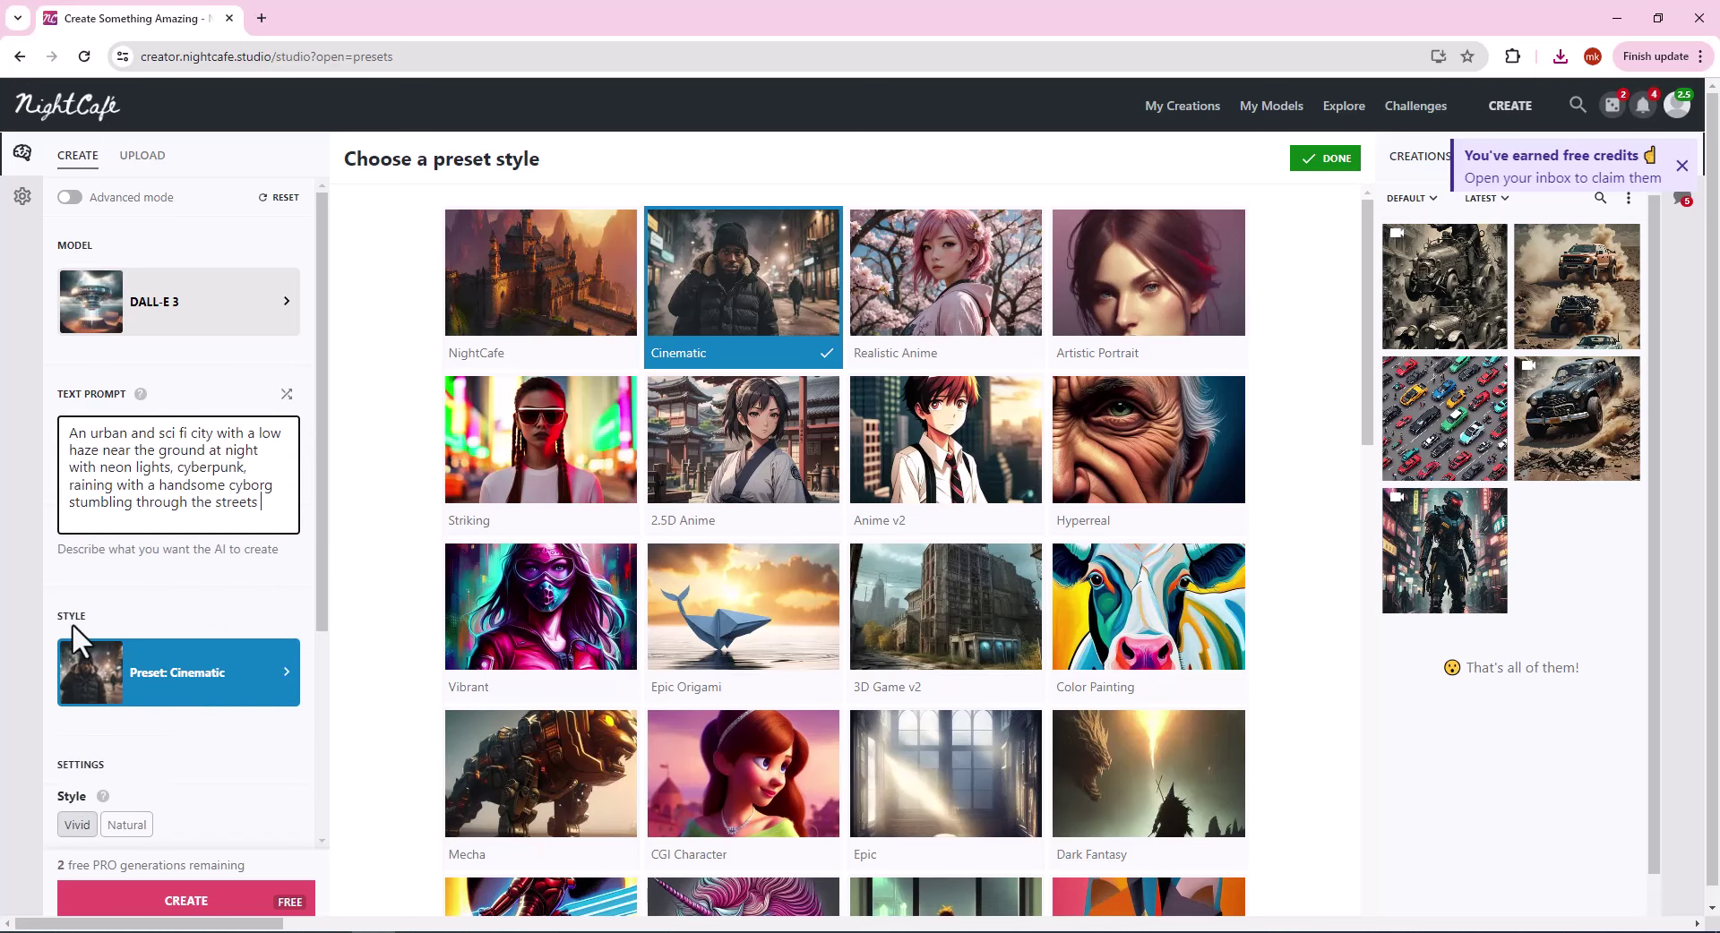
pyautogui.scroll(-3, 72, 621)
pyautogui.scroll(-1, 228, 837)
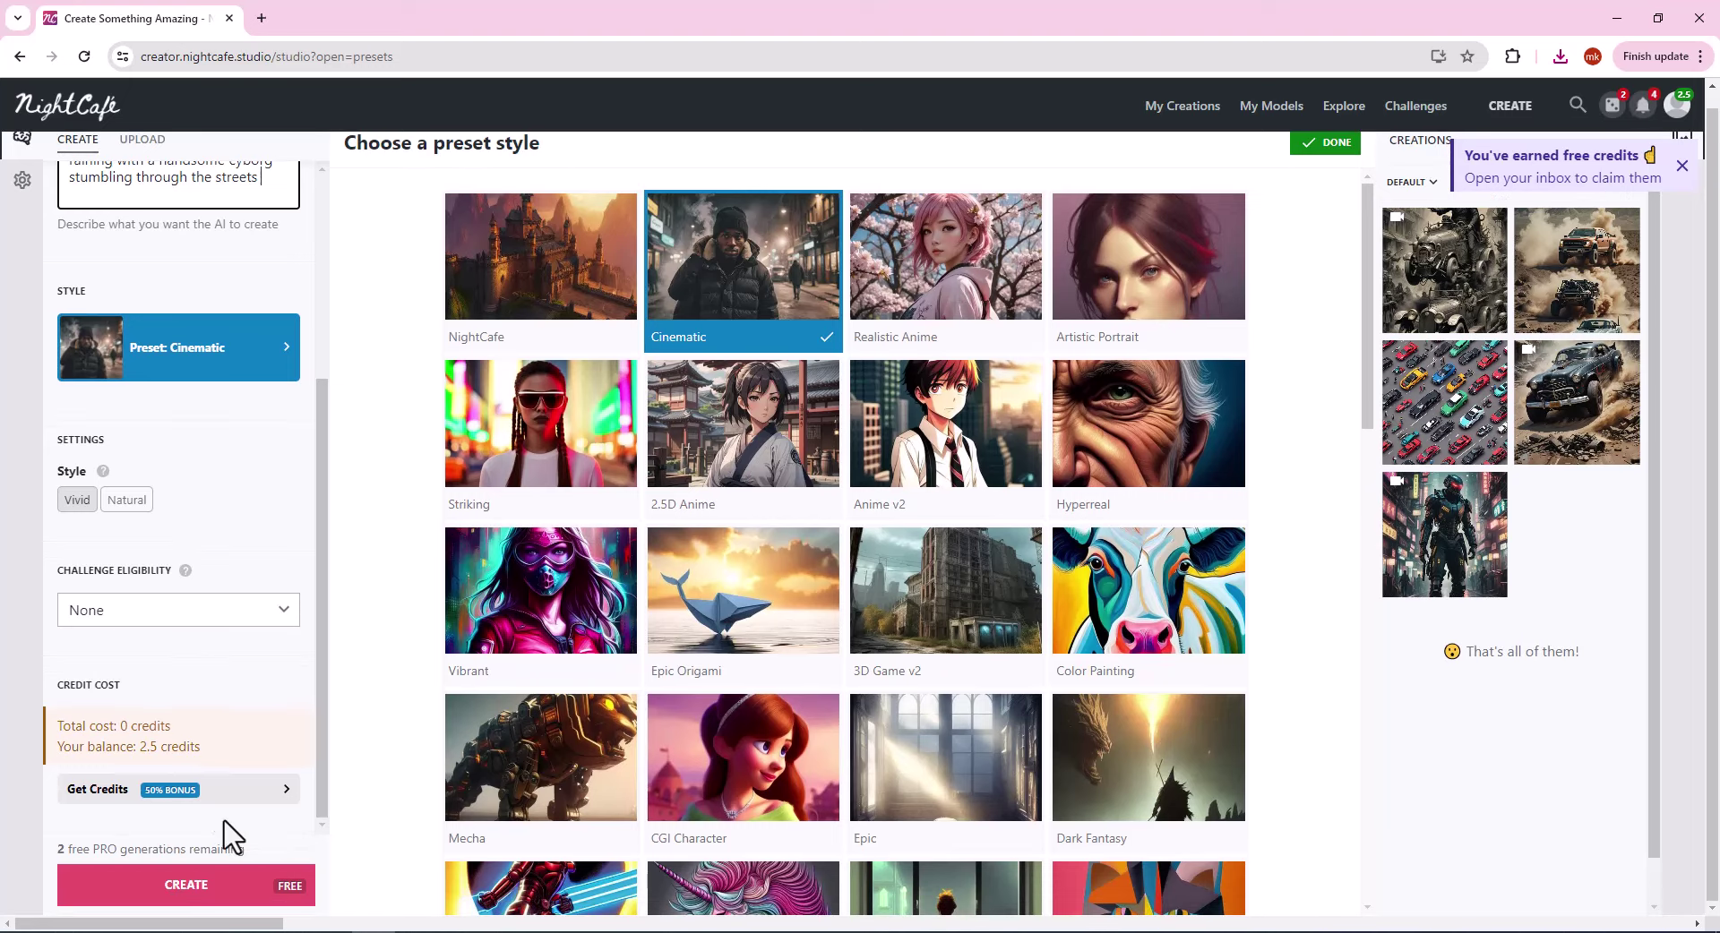
pyautogui.click(208, 885)
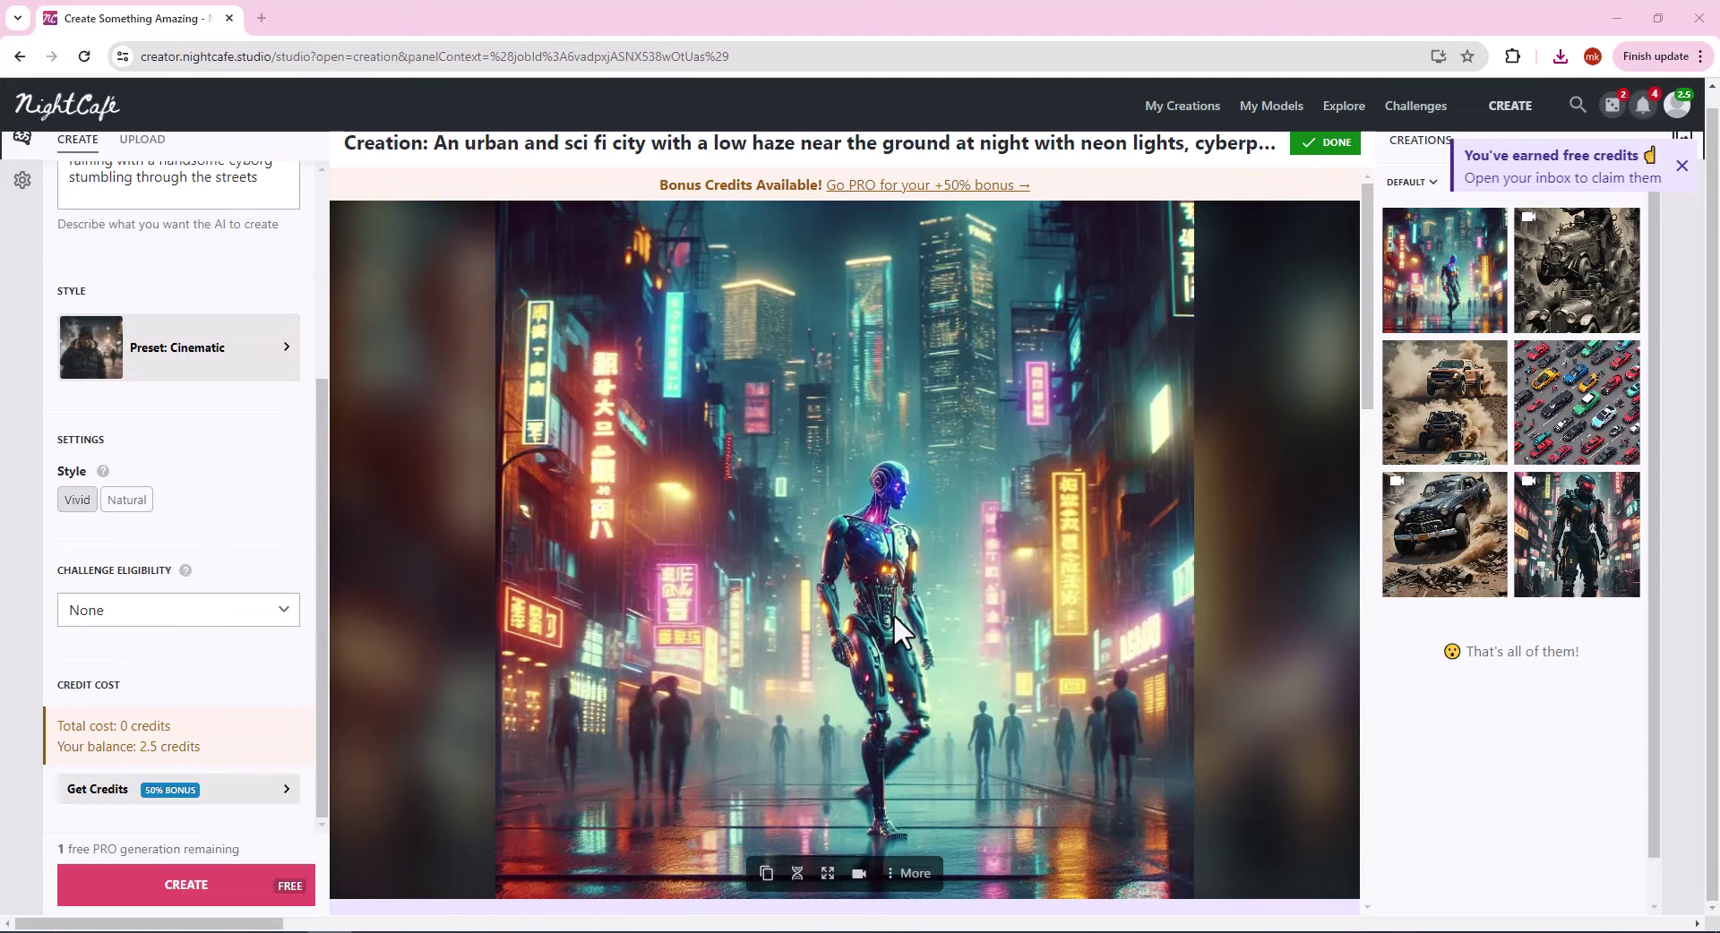
# Animate the new cyborg city creation and open its animated version.
pyautogui.scroll(2, 201, 641)
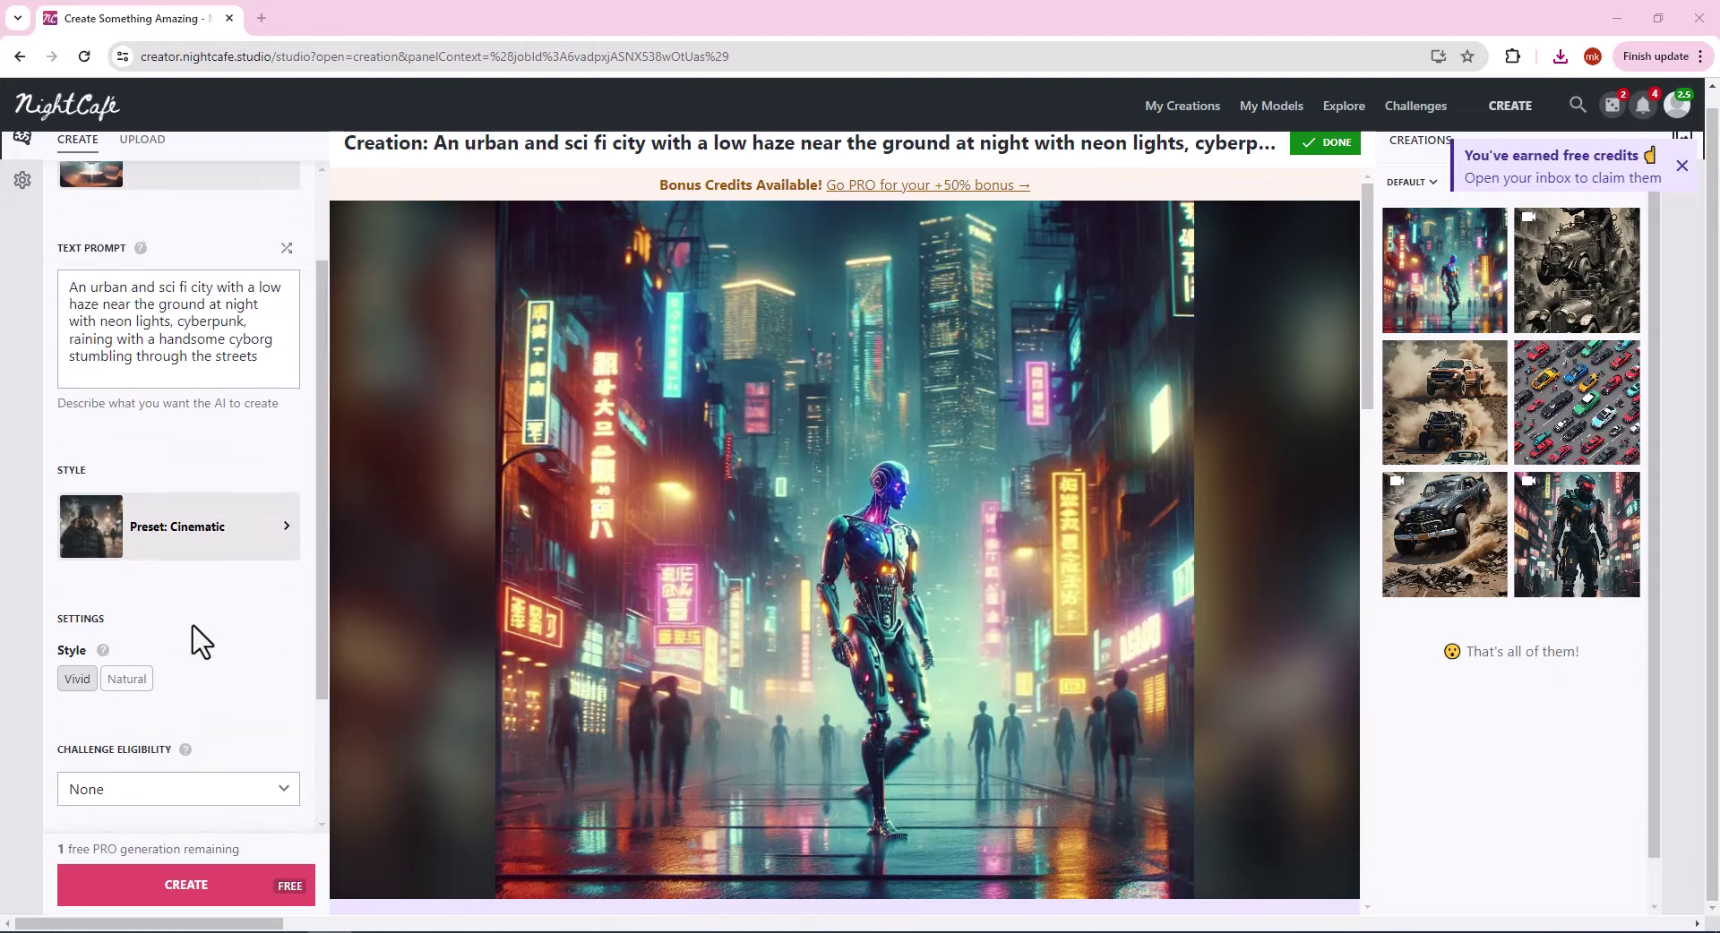
pyautogui.scroll(2, 201, 642)
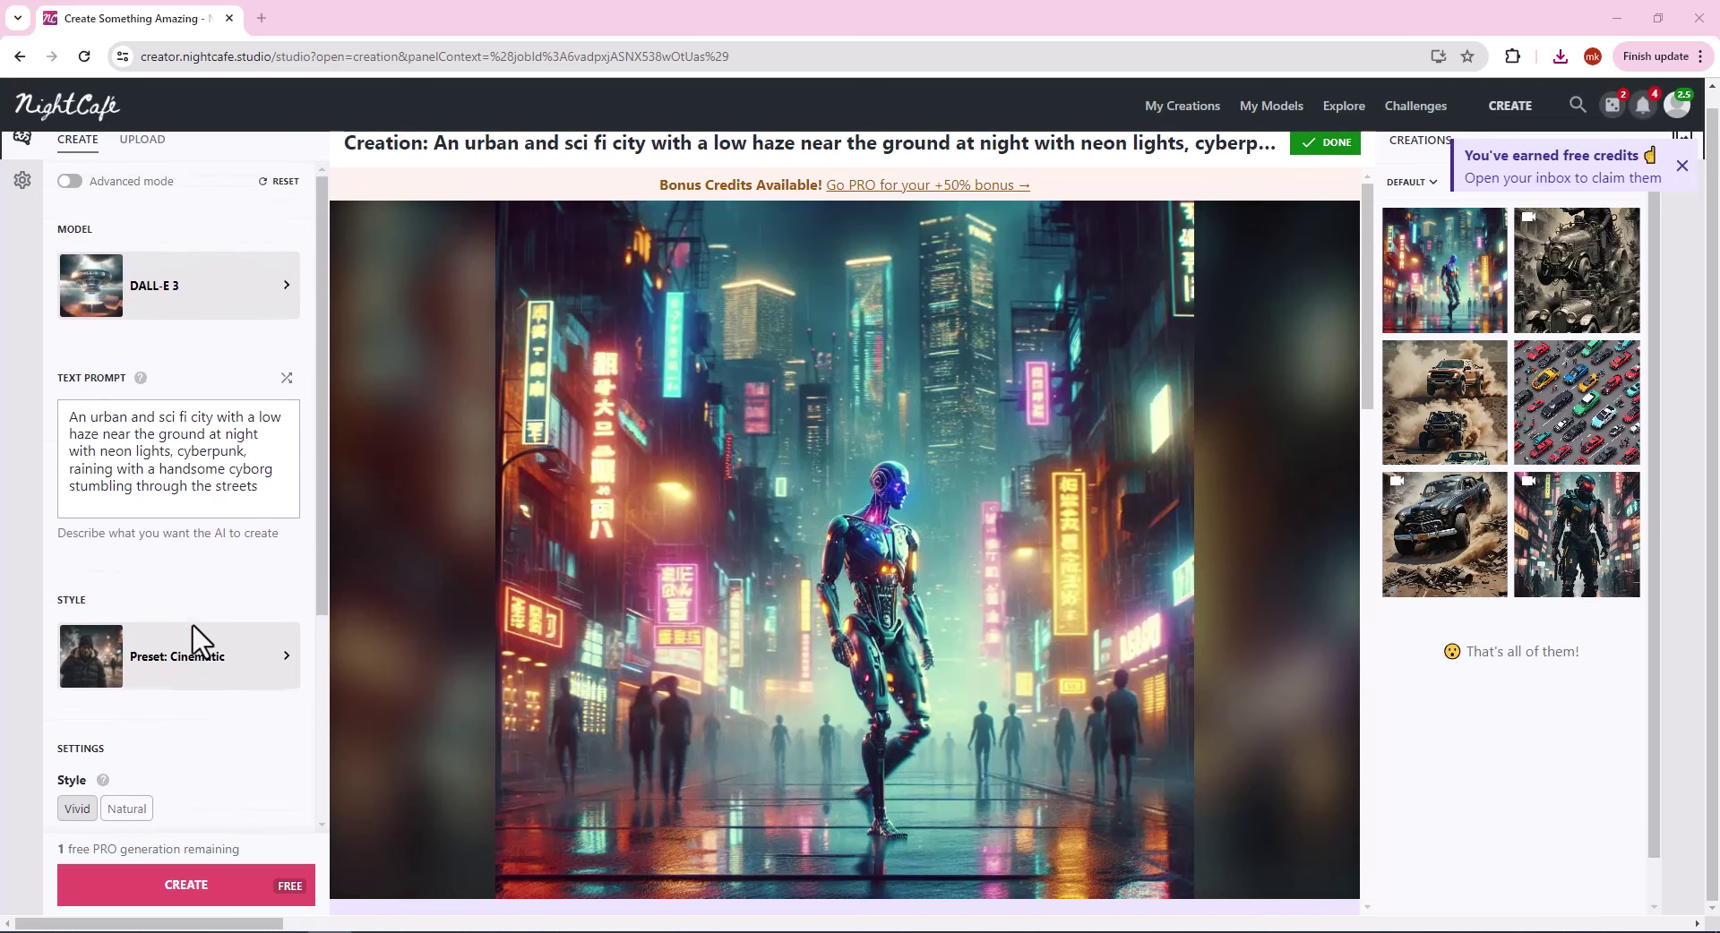
pyautogui.scroll(-3, 200, 642)
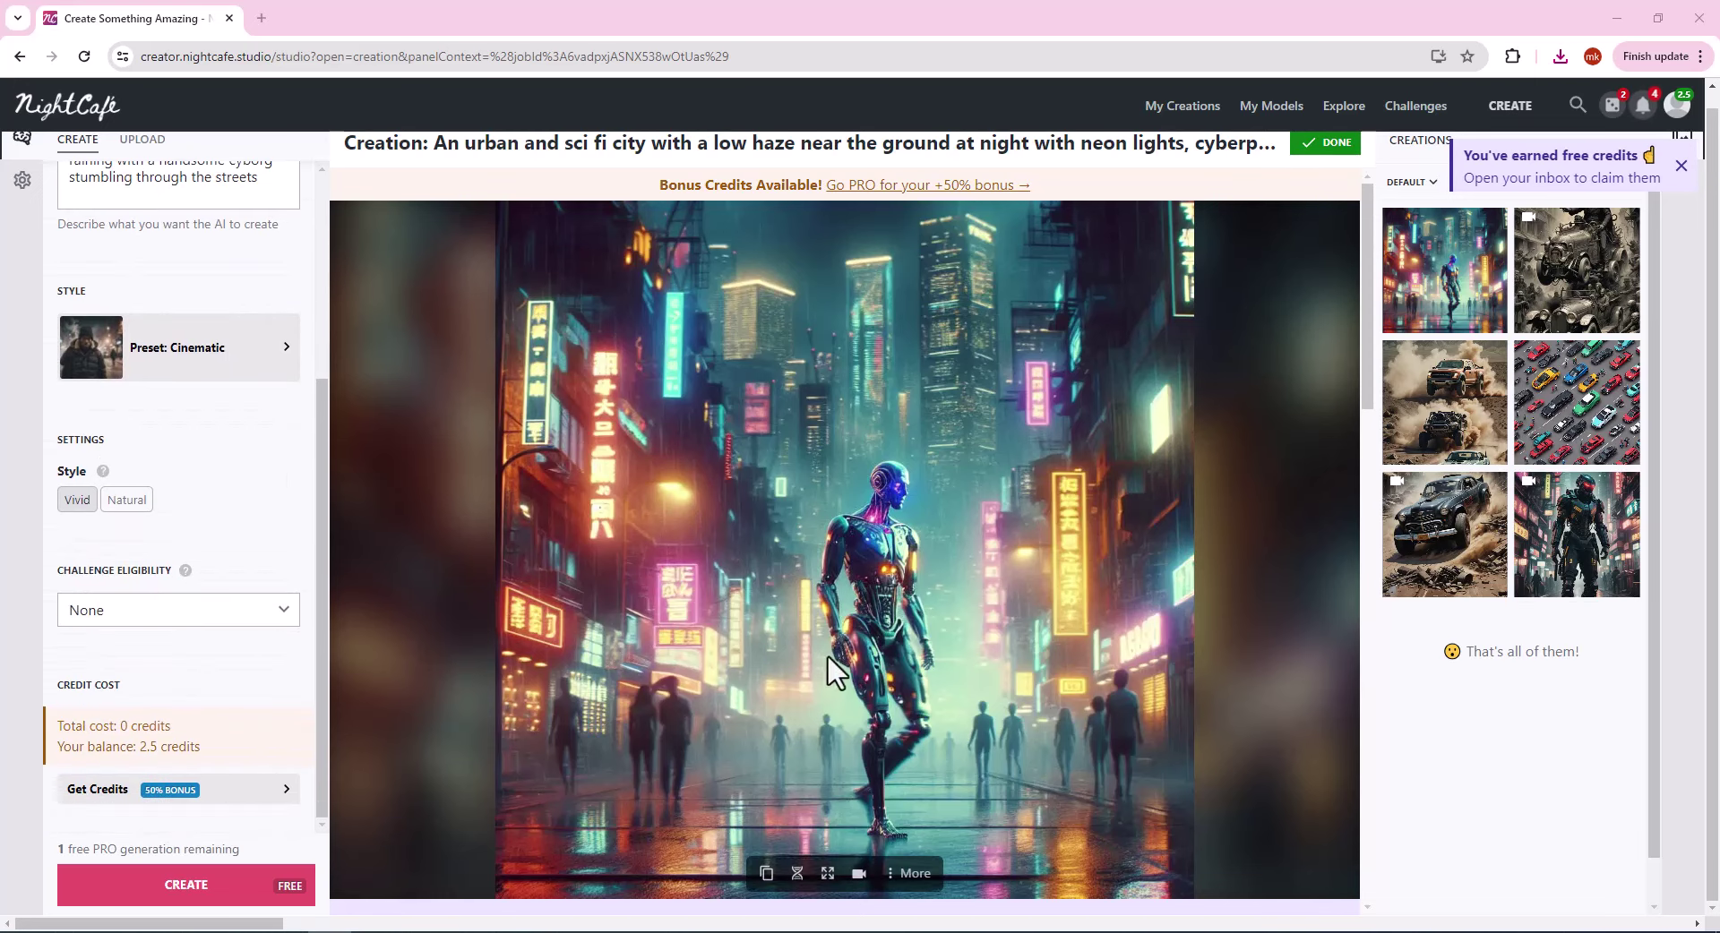
pyautogui.scroll(-3, 707, 564)
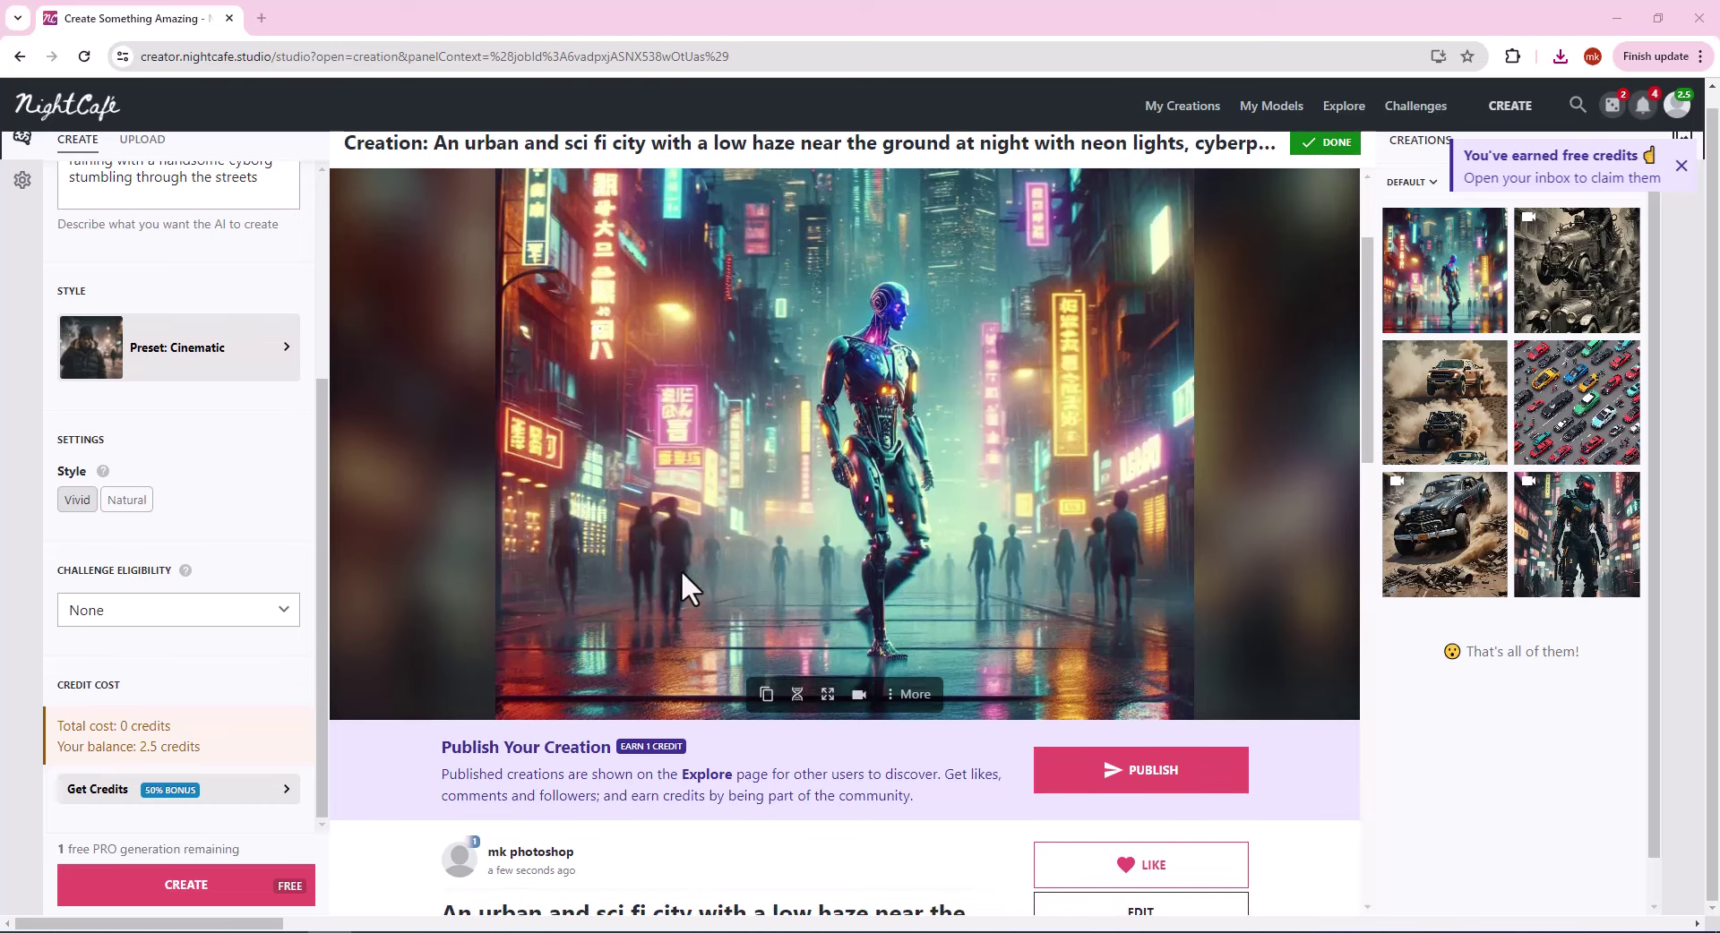
pyautogui.scroll(3, 681, 570)
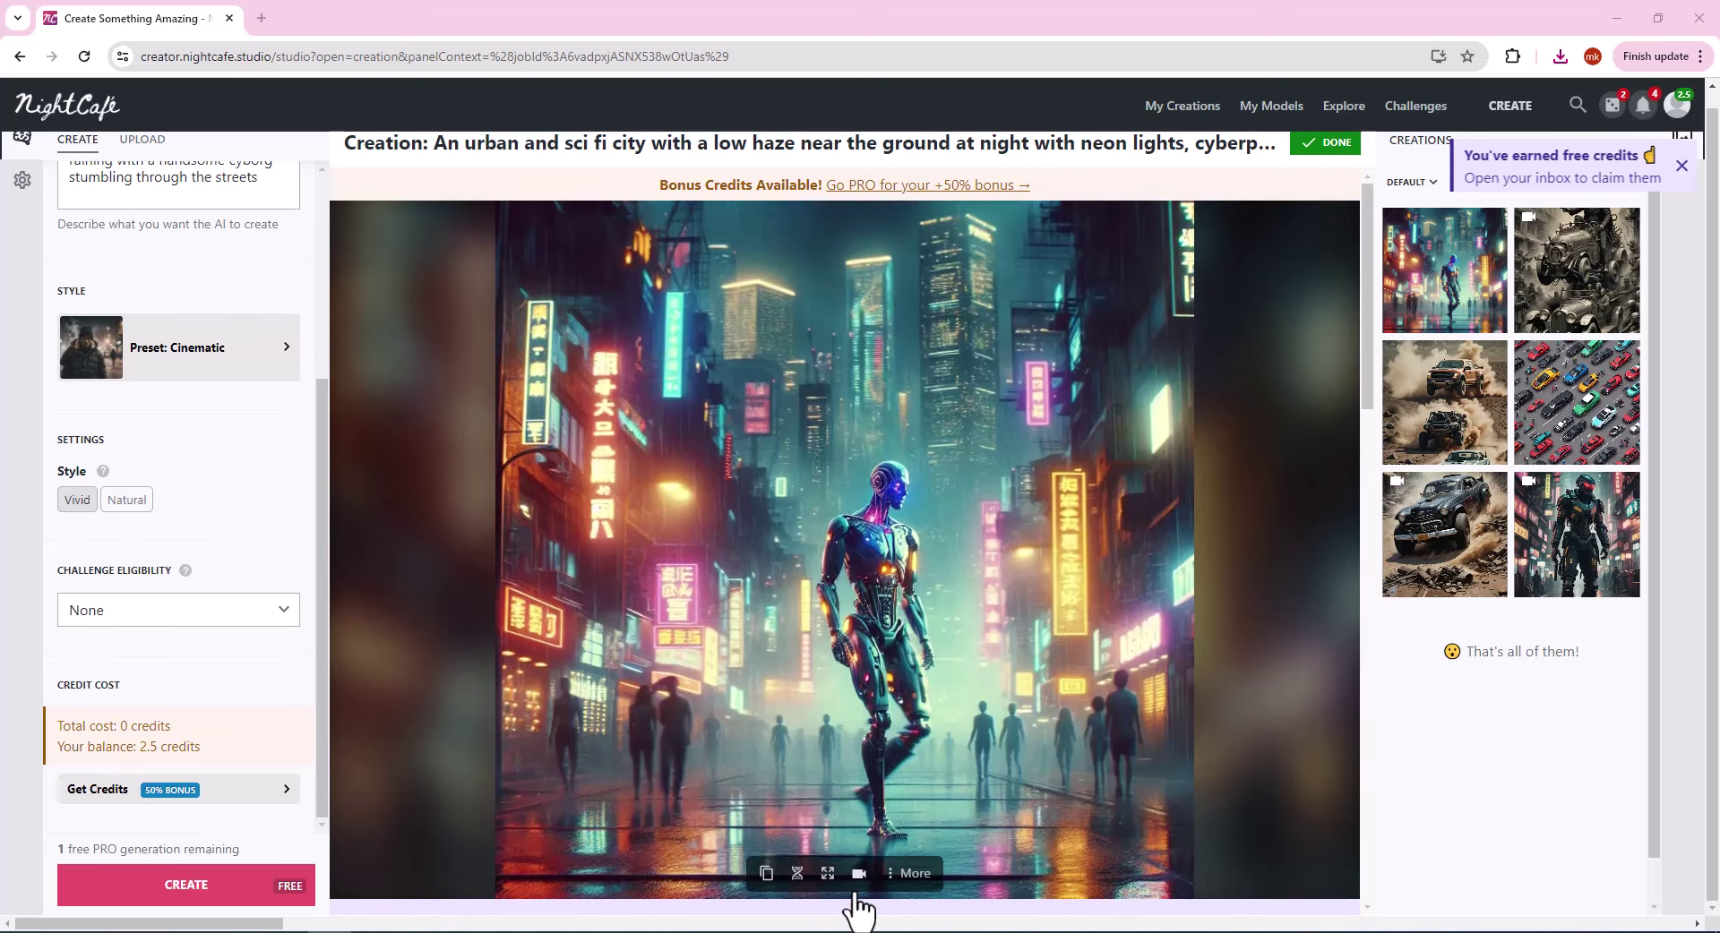
pyautogui.click(859, 873)
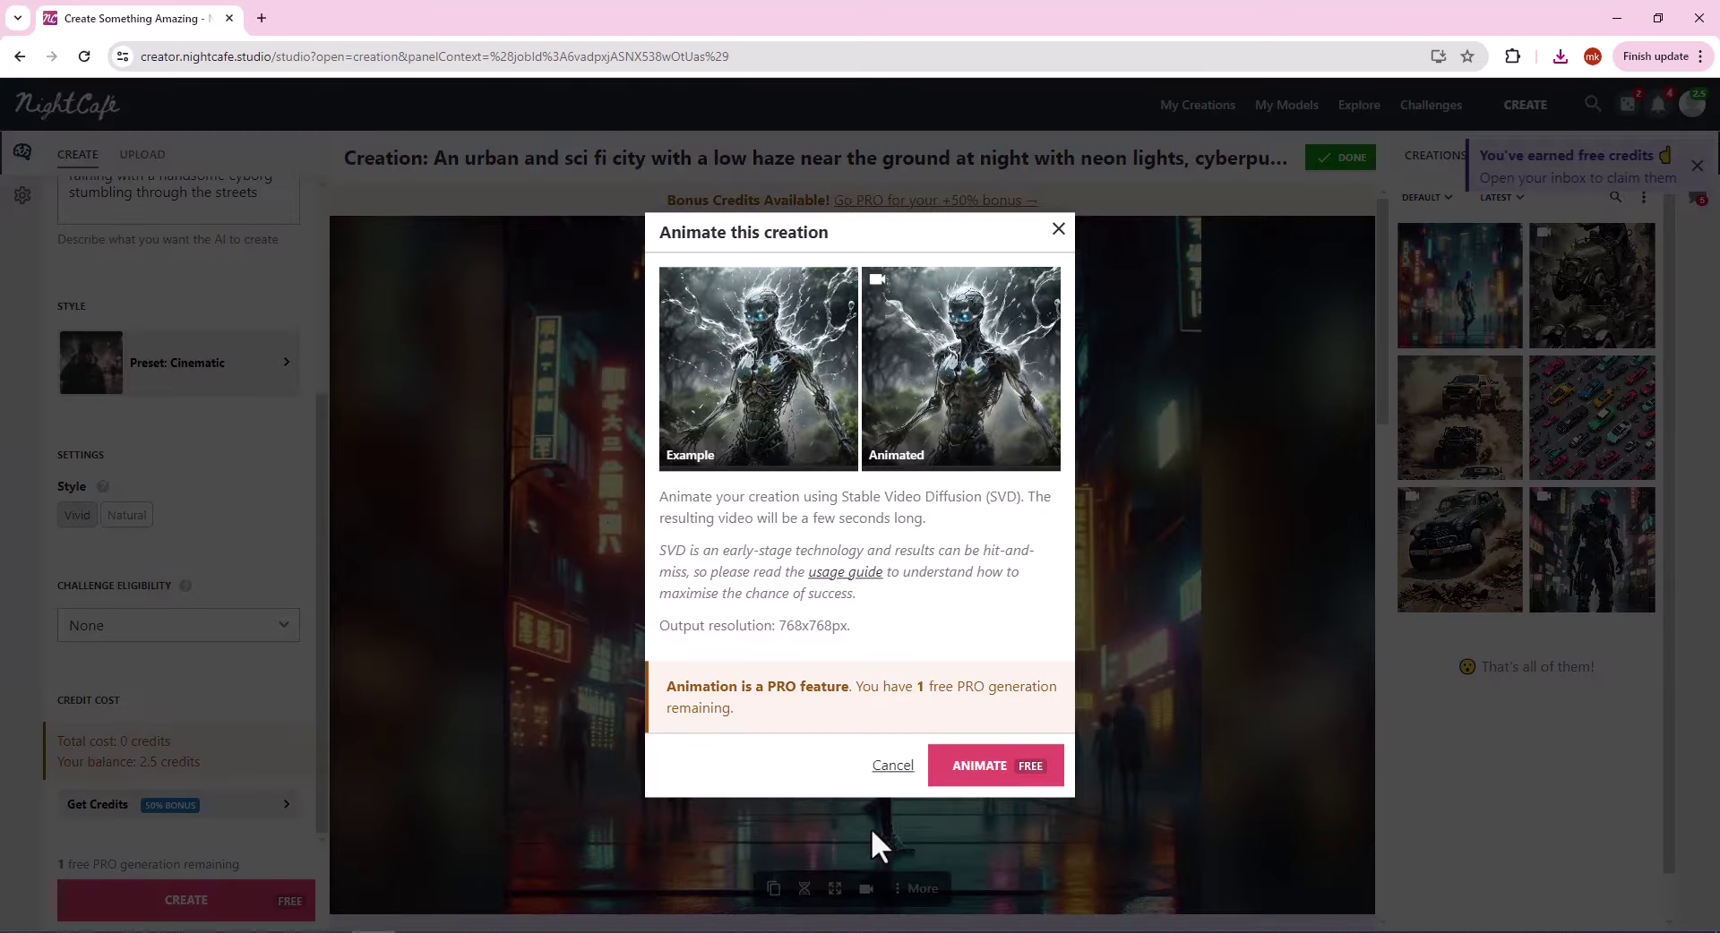
pyautogui.click(1010, 768)
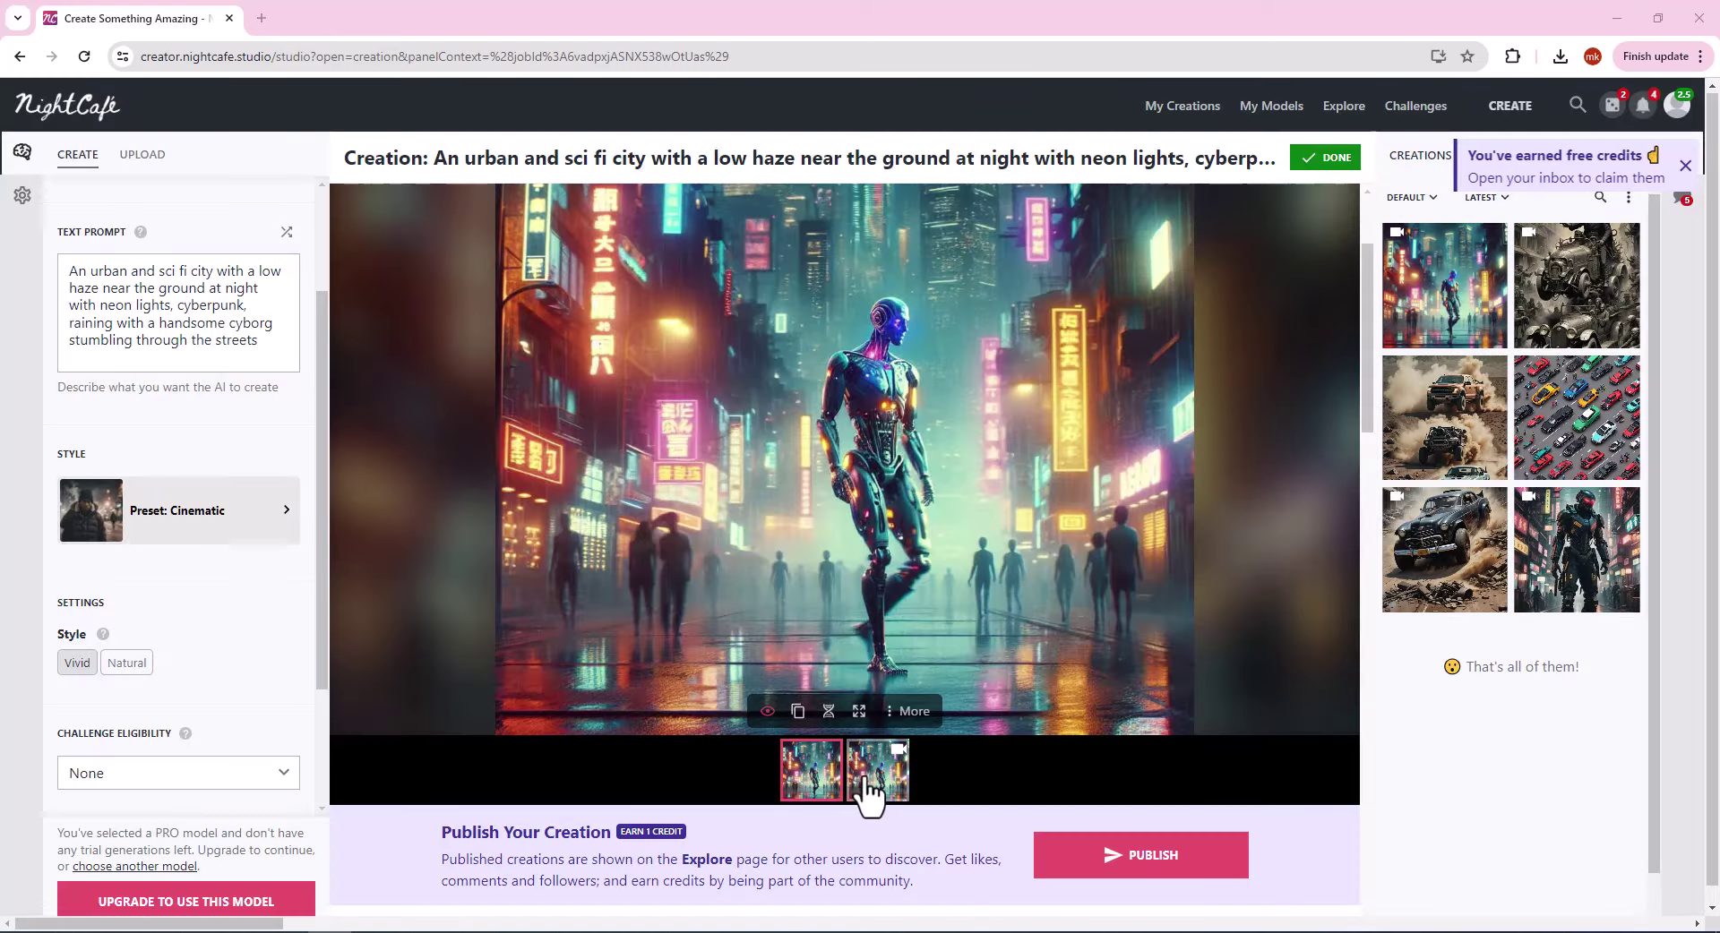
pyautogui.click(876, 772)
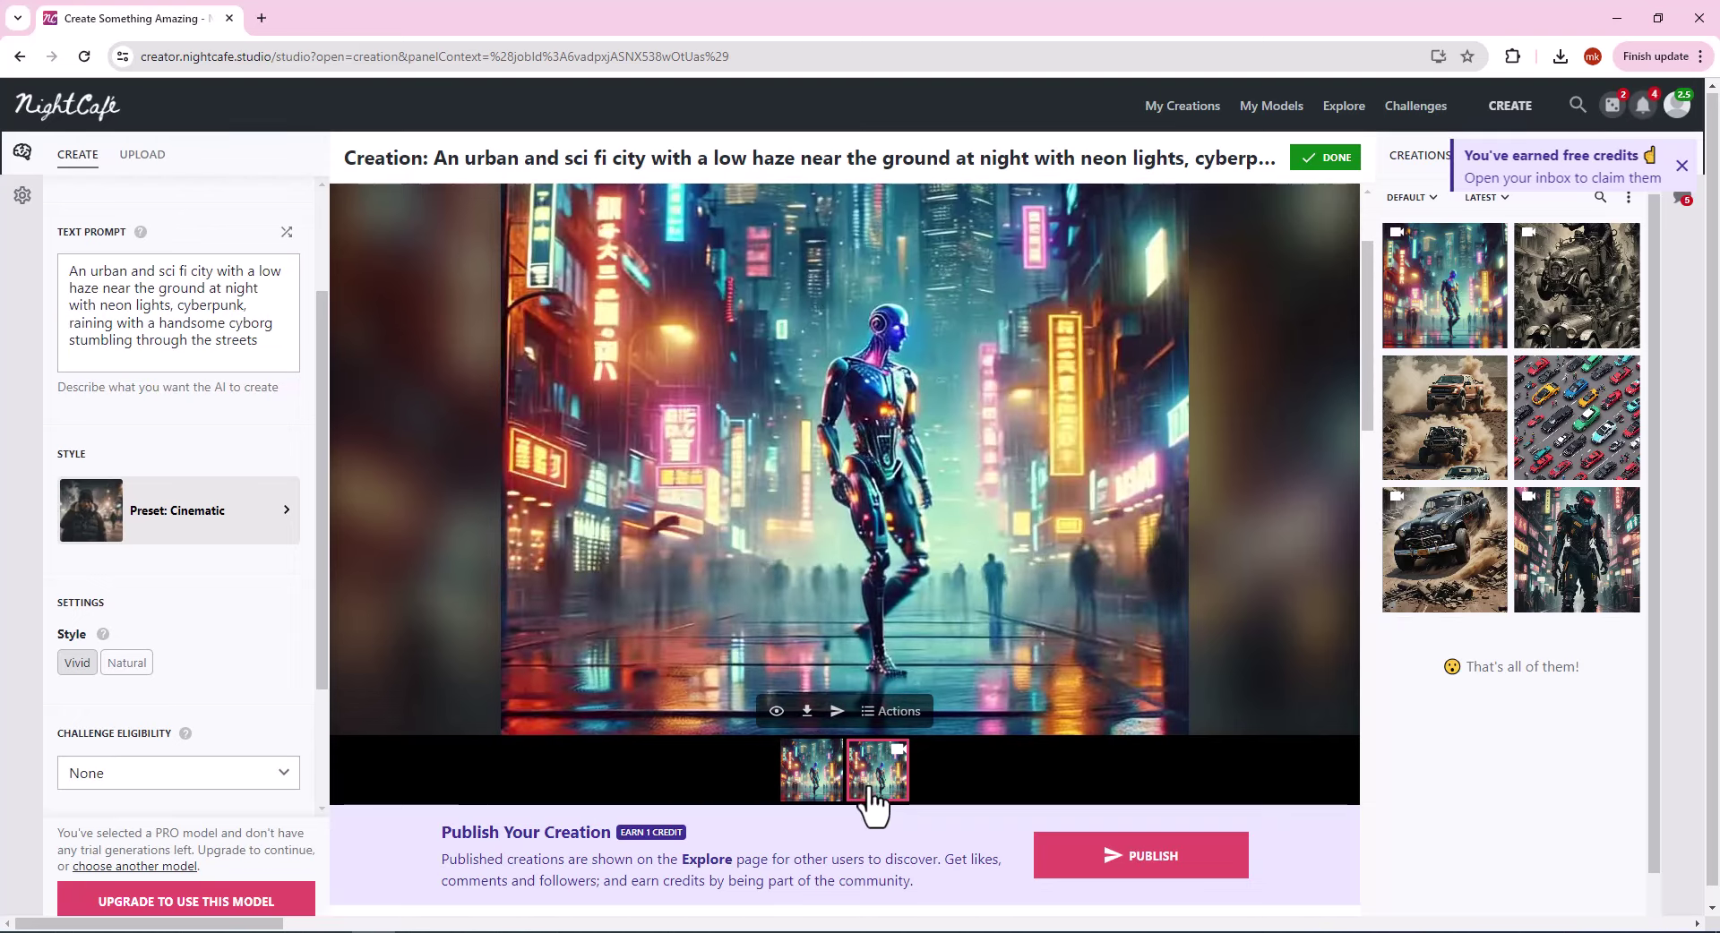
pyautogui.scroll(-1, 895, 788)
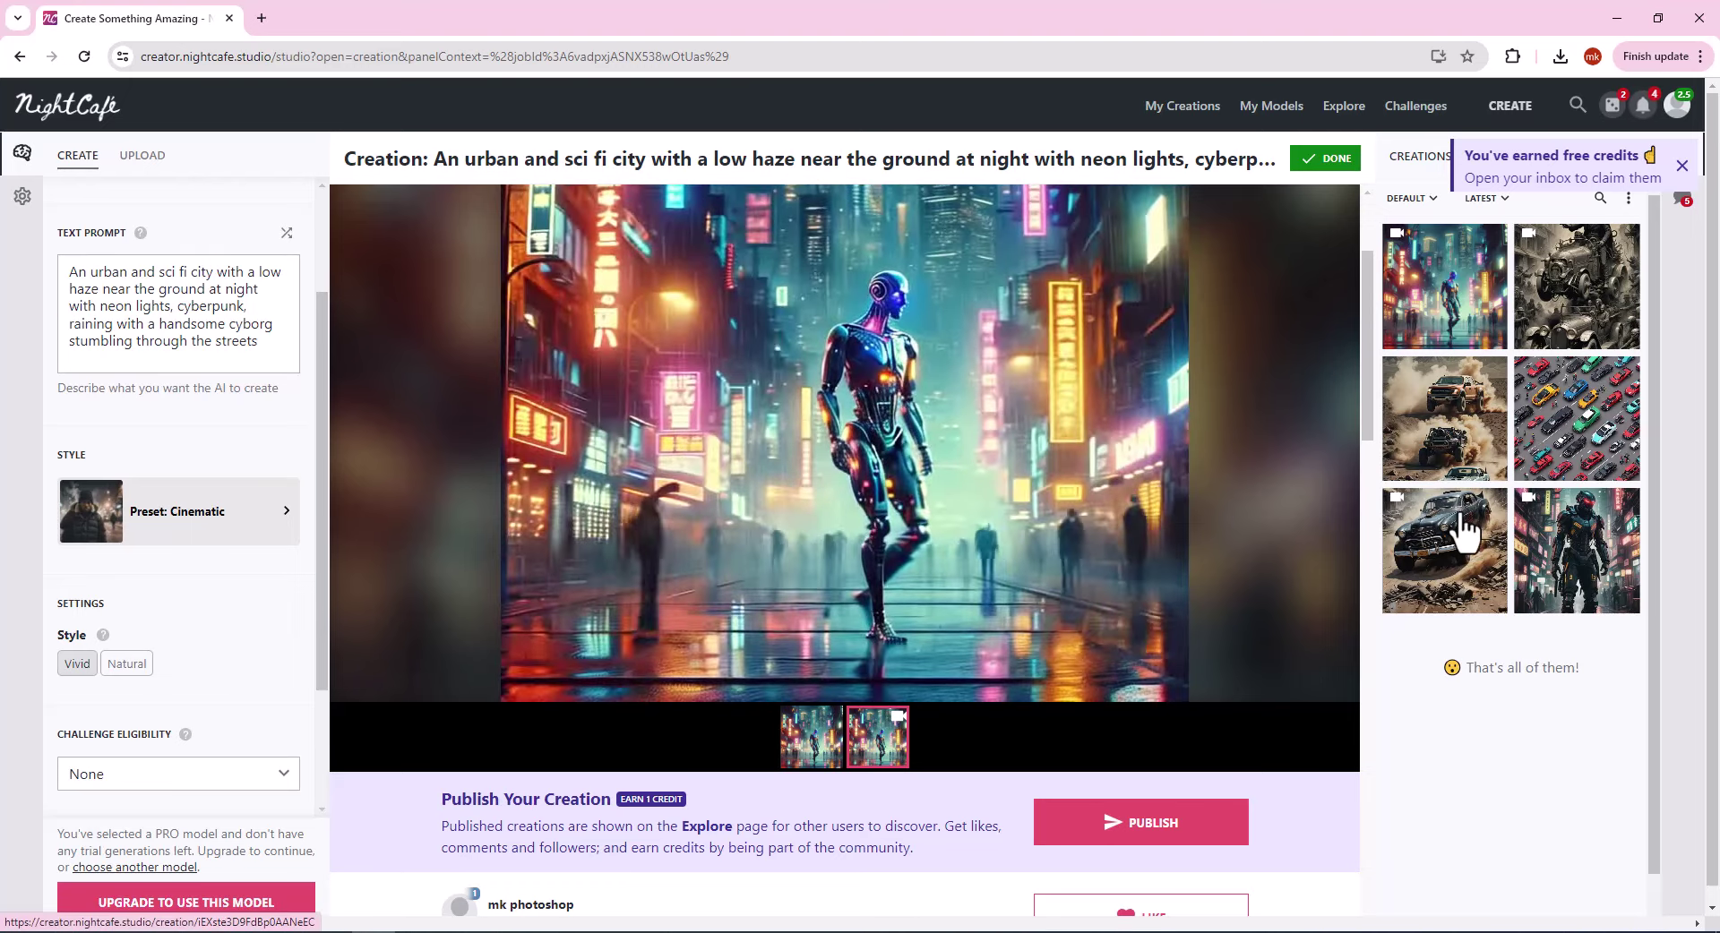
# View the two earlier ACTION CAR creations with the dark vintage car and the desert vehicles, and return to the cyborg city creation.
pyautogui.click(1466, 535)
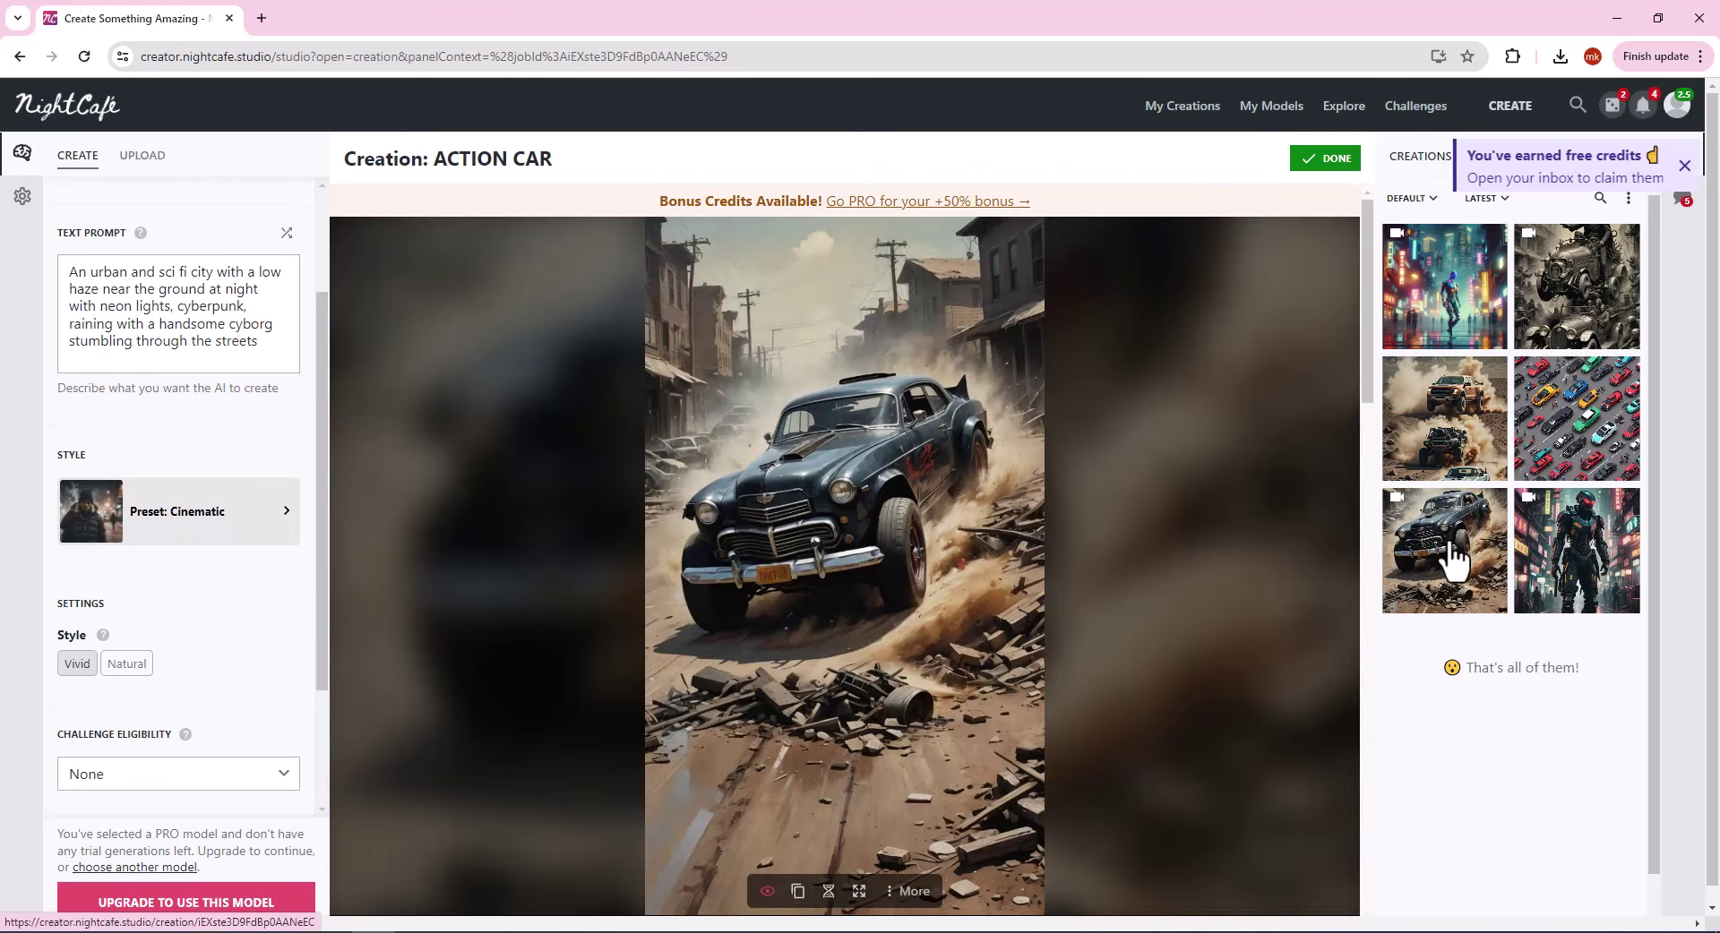
pyautogui.click(1465, 445)
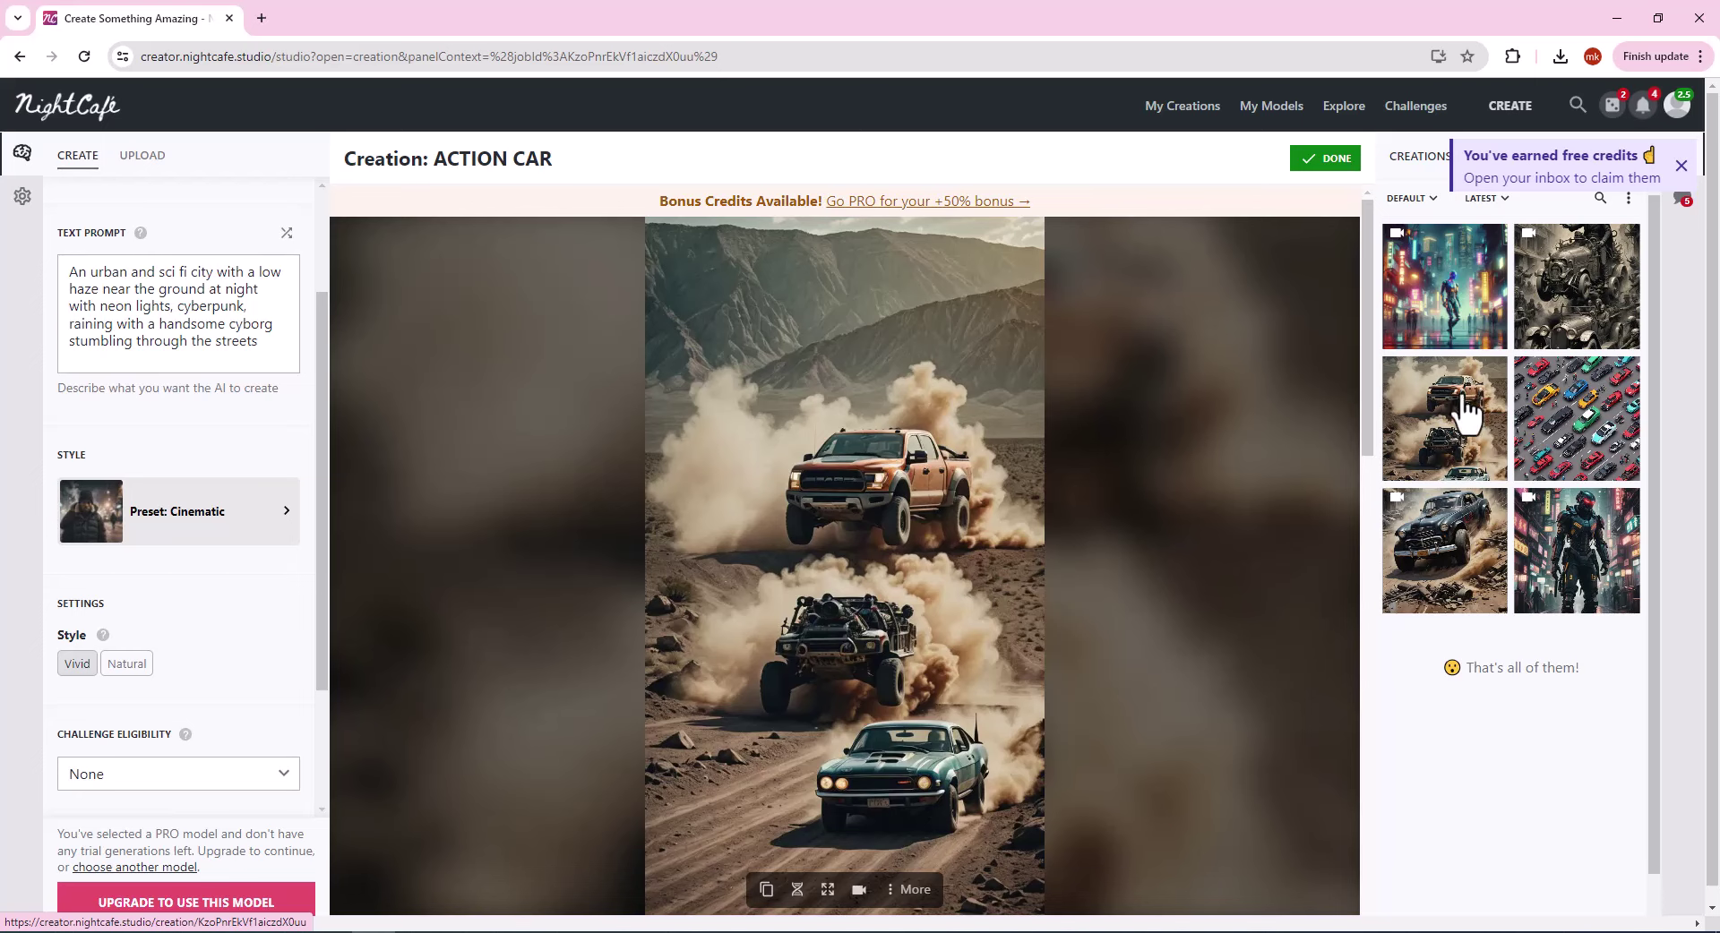
pyautogui.click(1444, 287)
# Review the generation settings, the preset styles and the available models.
pyautogui.scroll(2, 273, 569)
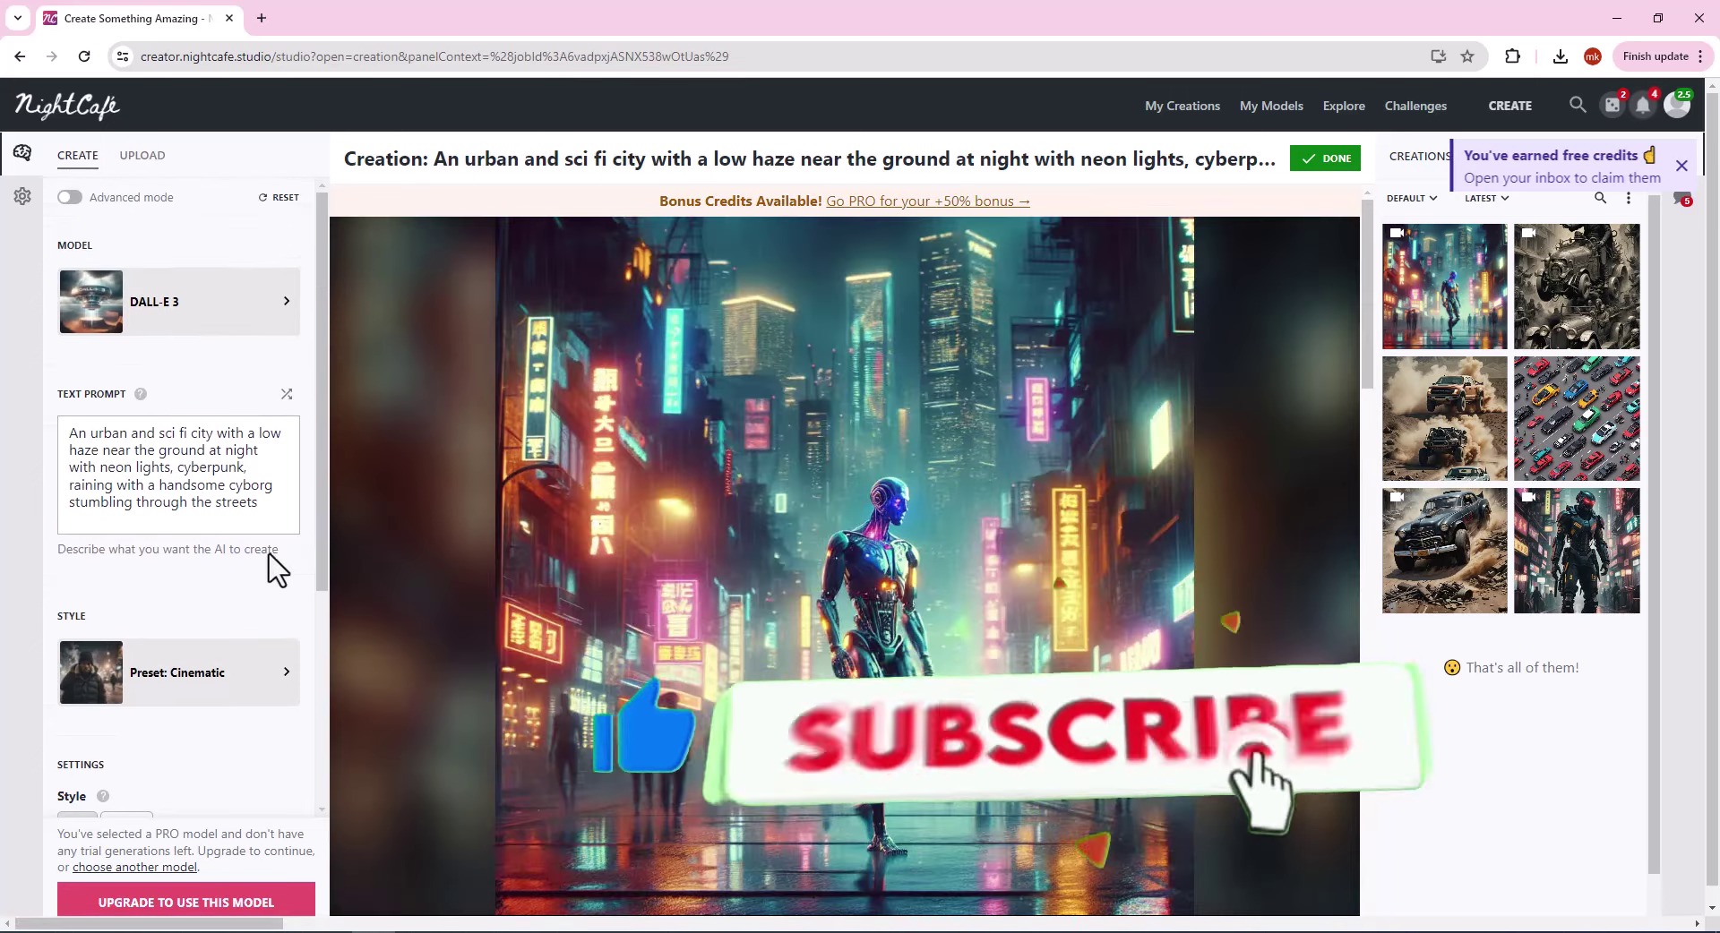
pyautogui.scroll(-4, 260, 584)
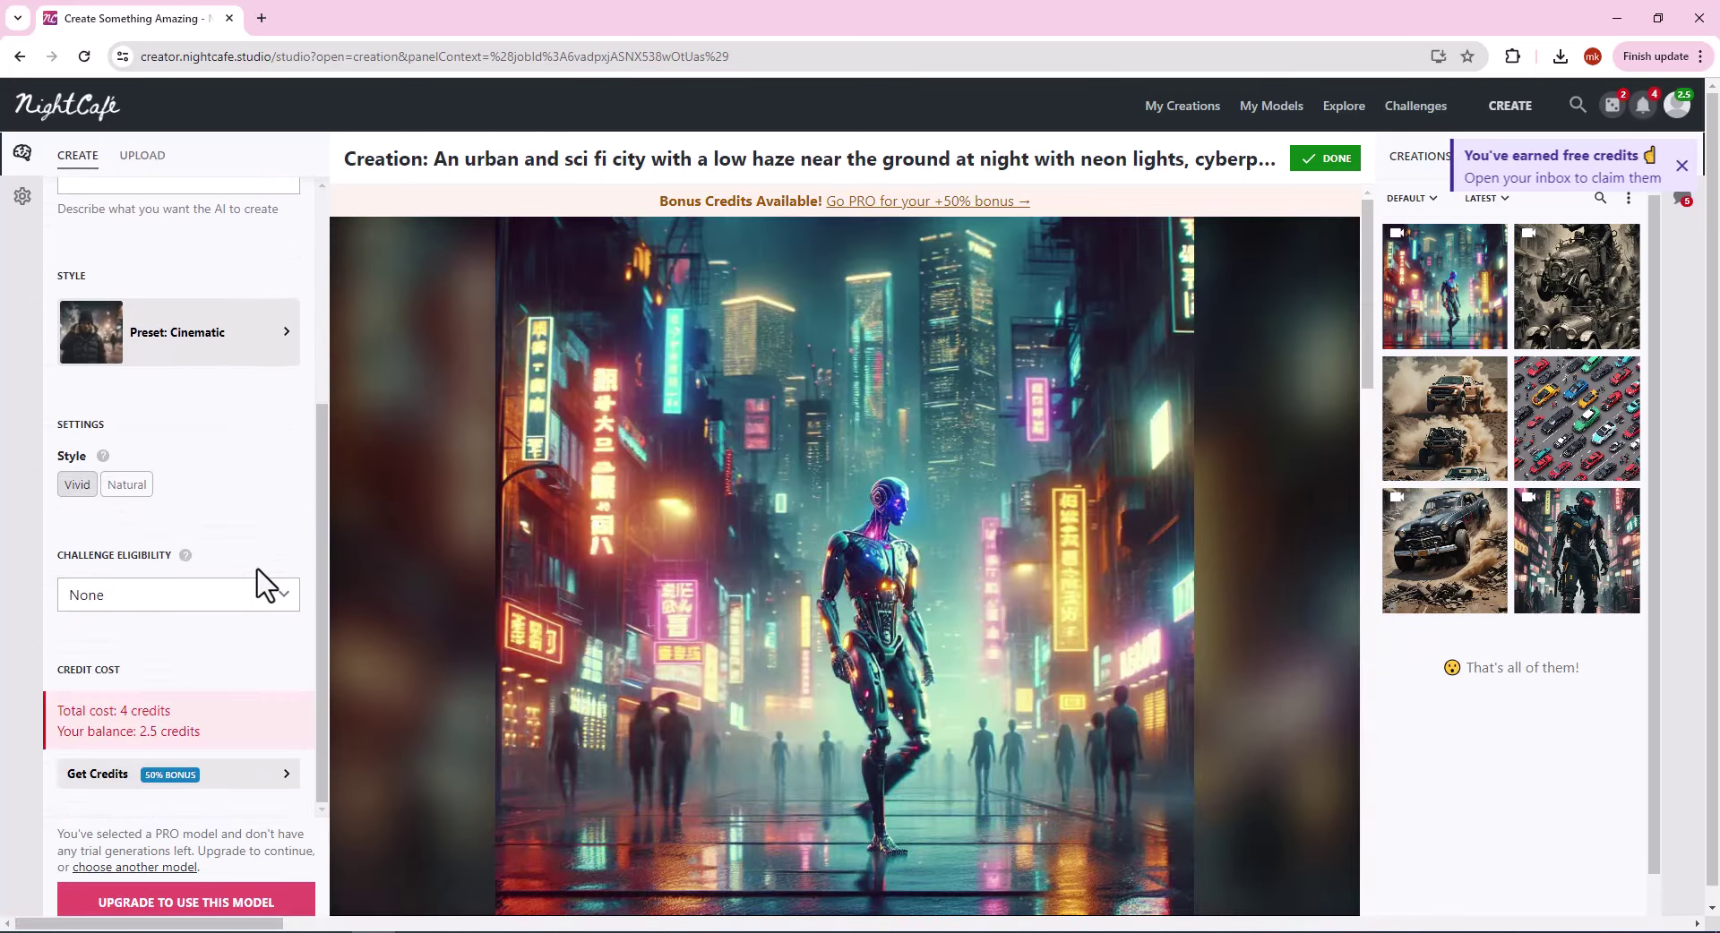
pyautogui.scroll(3, 242, 551)
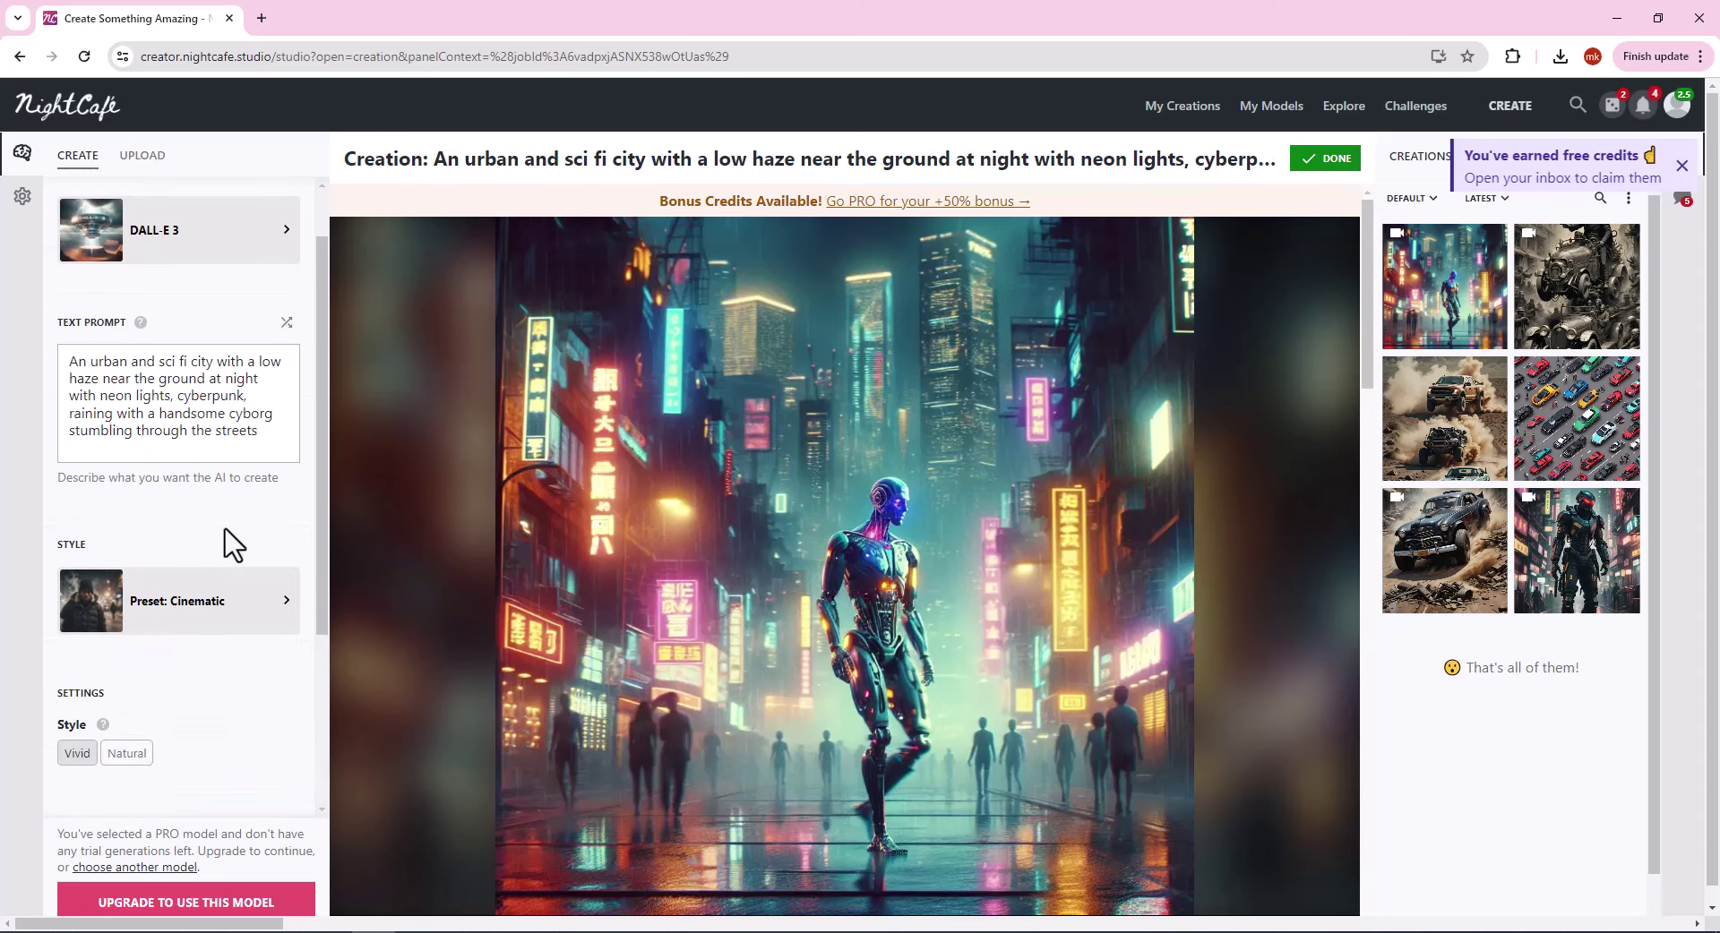
pyautogui.click(228, 622)
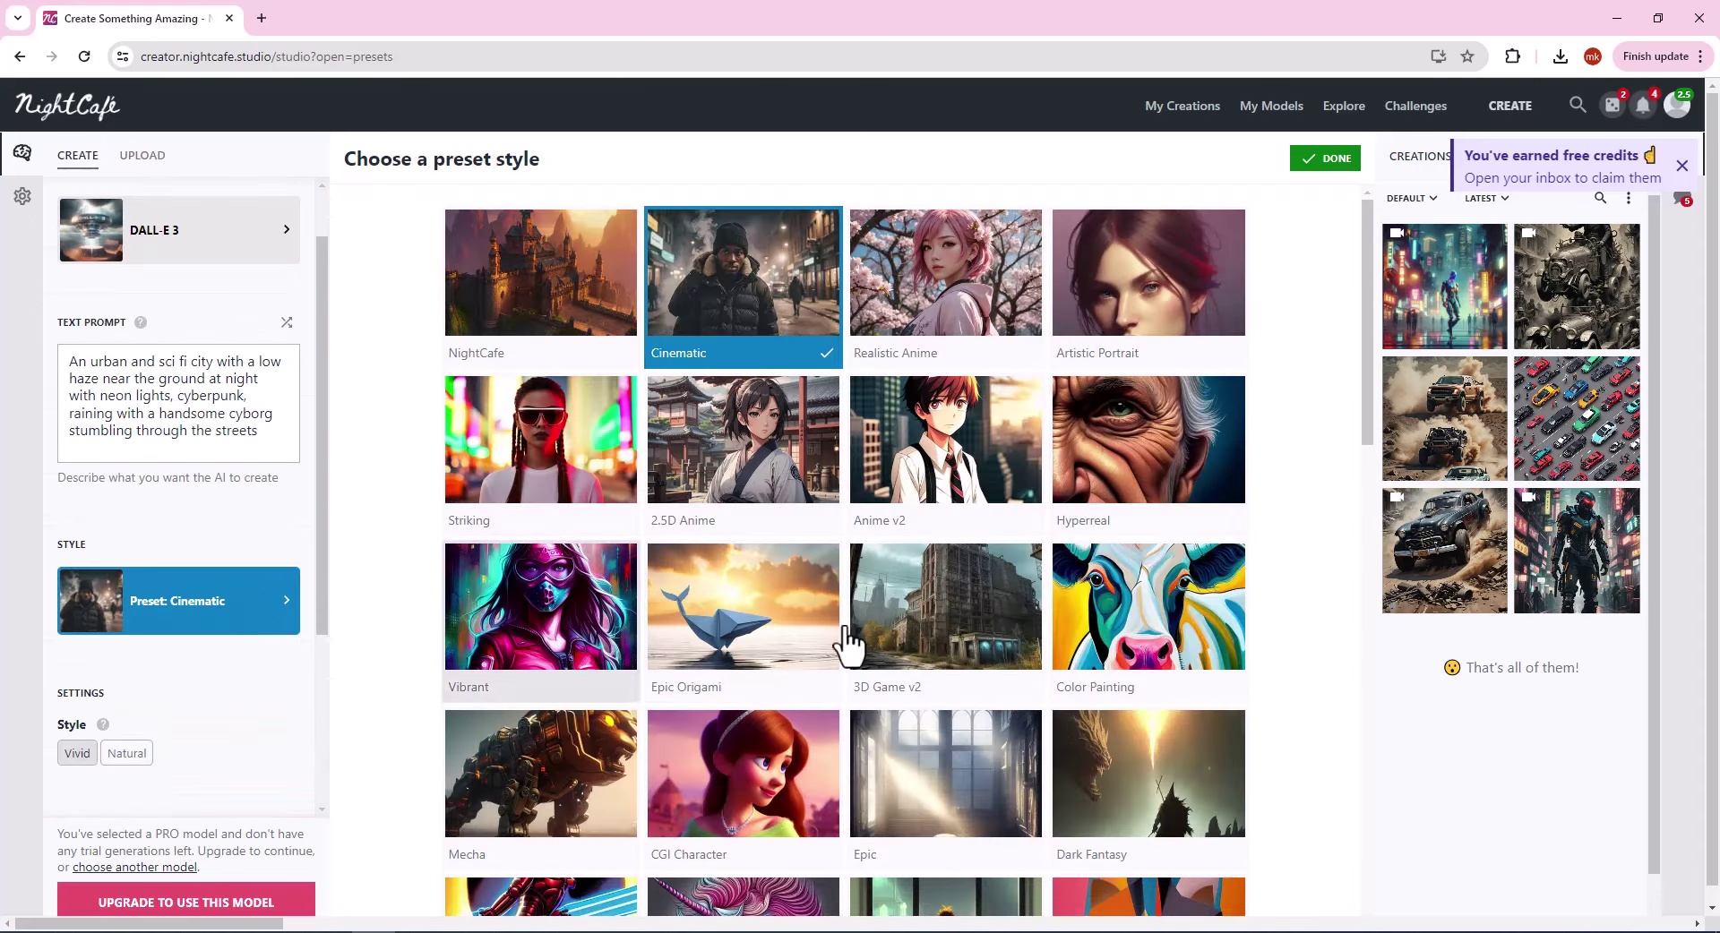
pyautogui.click(192, 262)
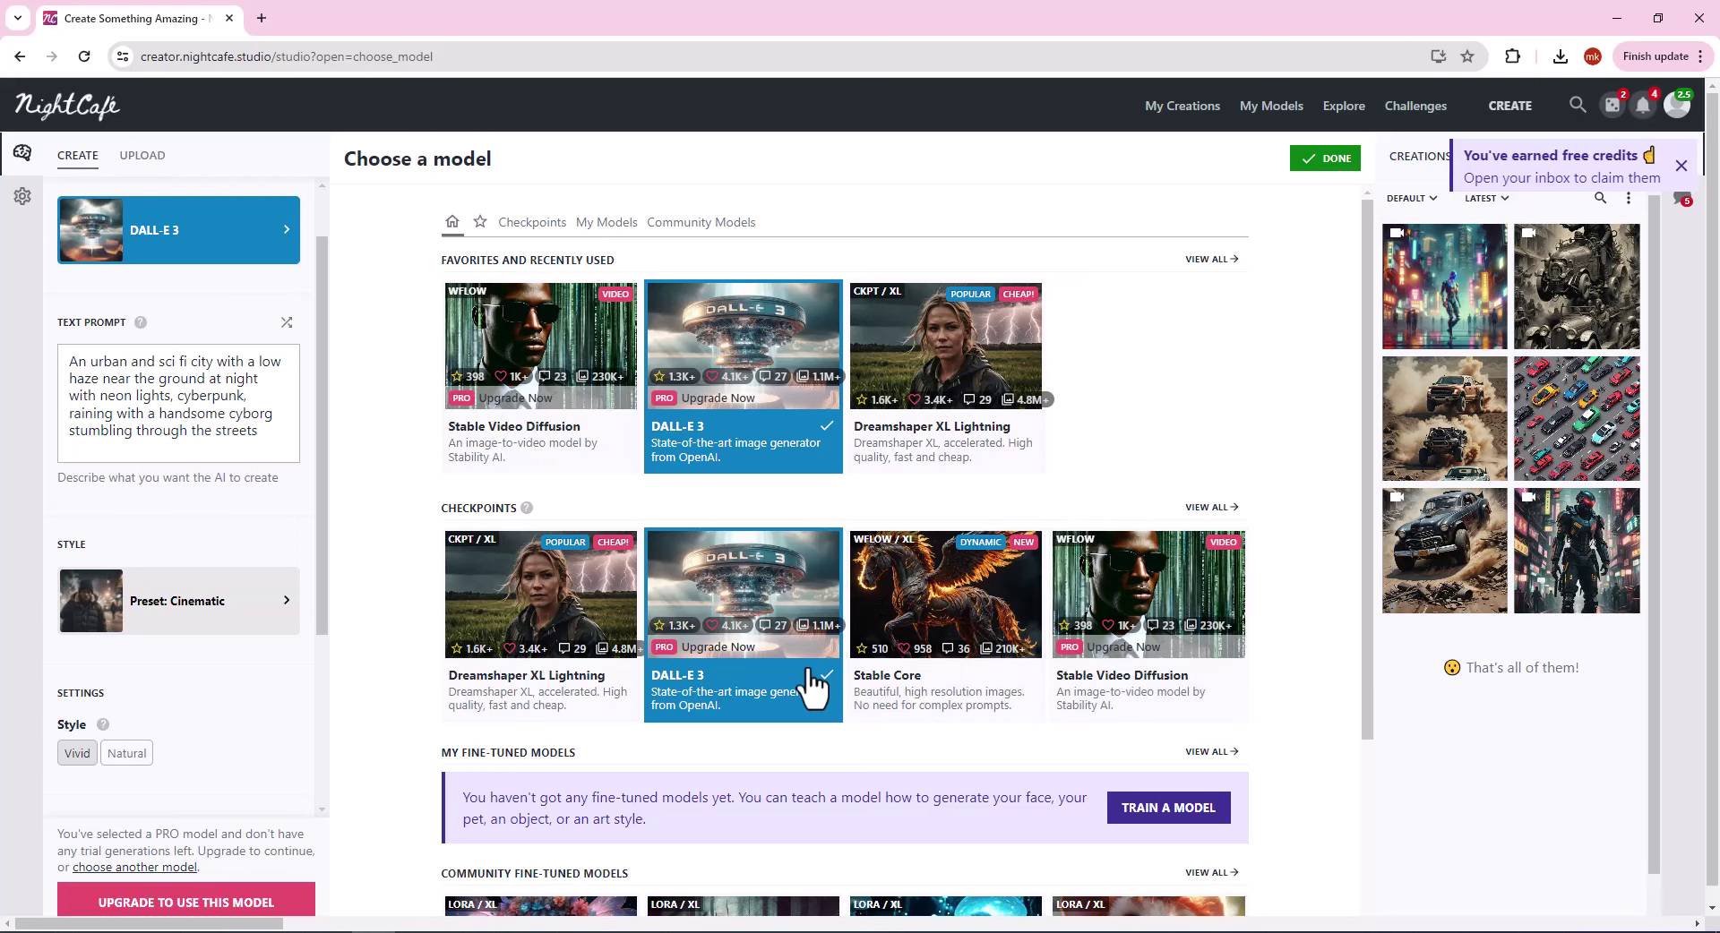
pyautogui.scroll(-2, 813, 688)
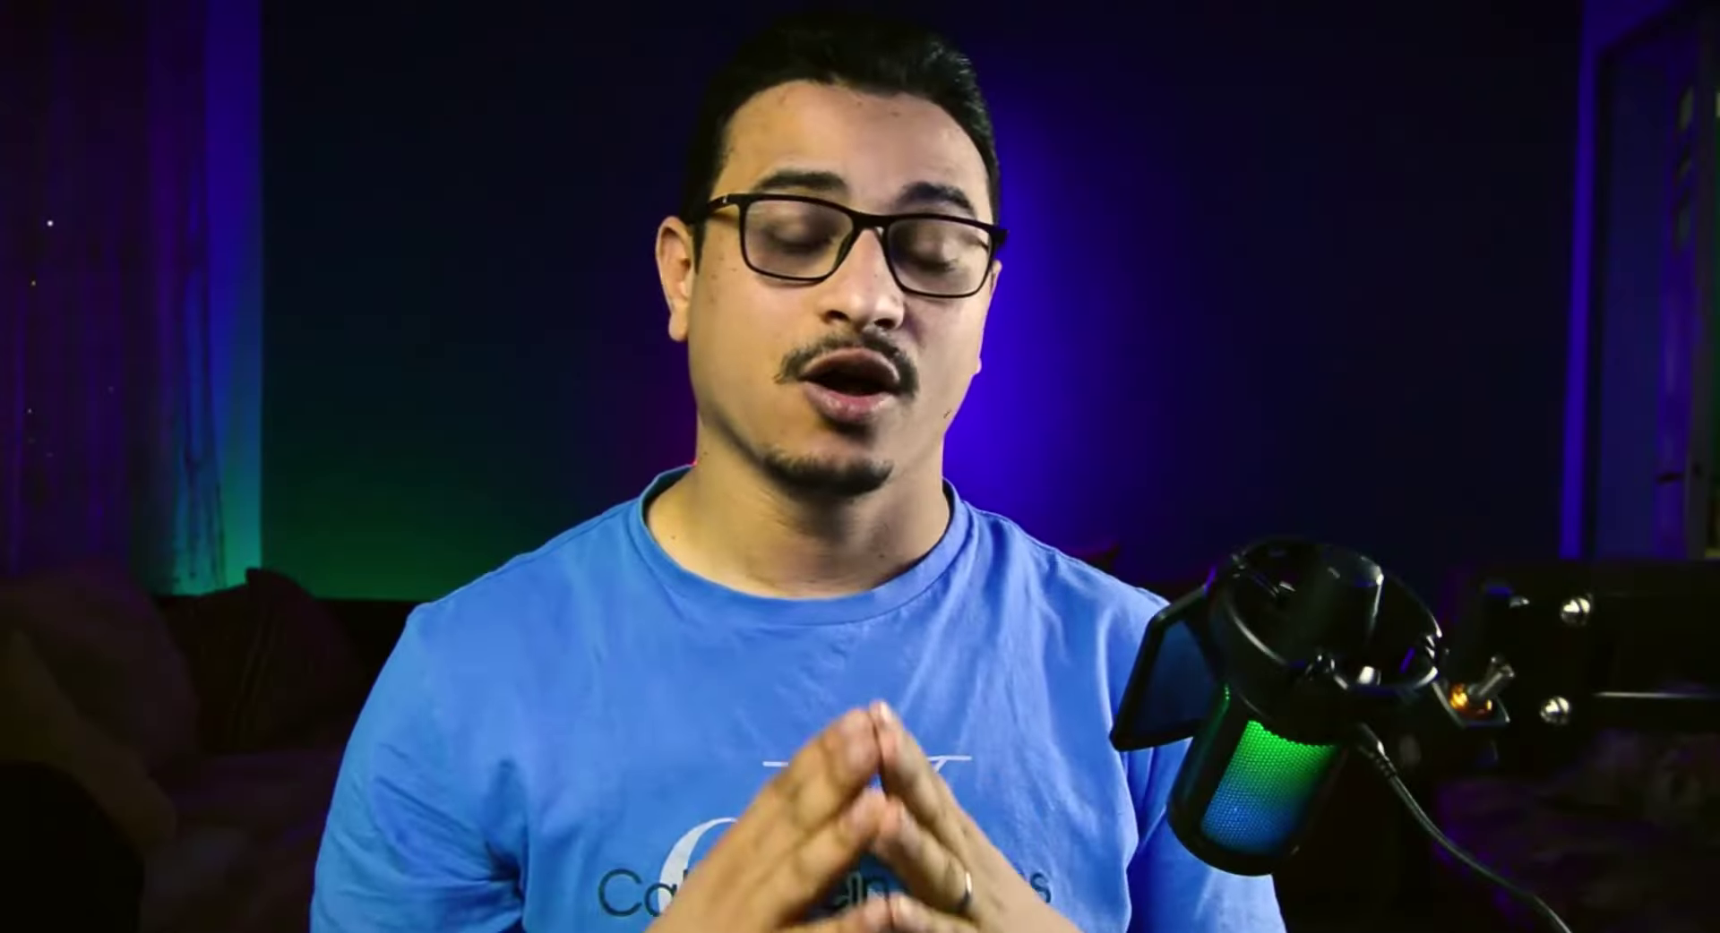